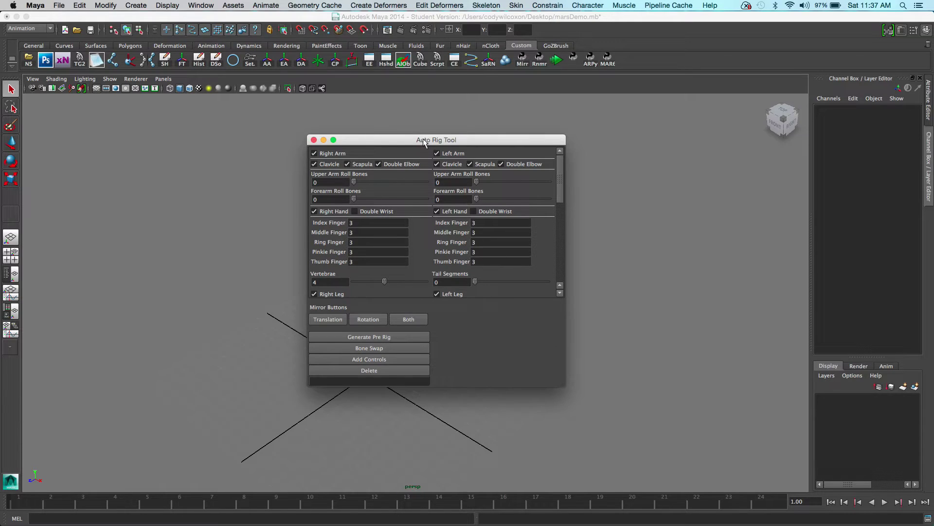
Move the Auto Rig Tool window aside and close it
drag(424, 142, 378, 131)
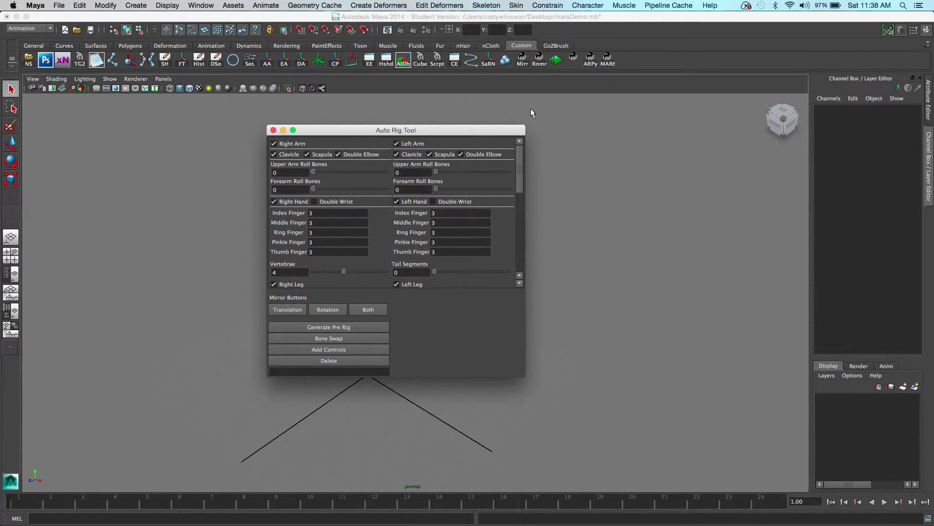
mouse_move(518, 153)
mouse_down()
mouse_move(525, 237)
mouse_move(520, 148)
mouse_up()
drag(308, 131, 198, 134)
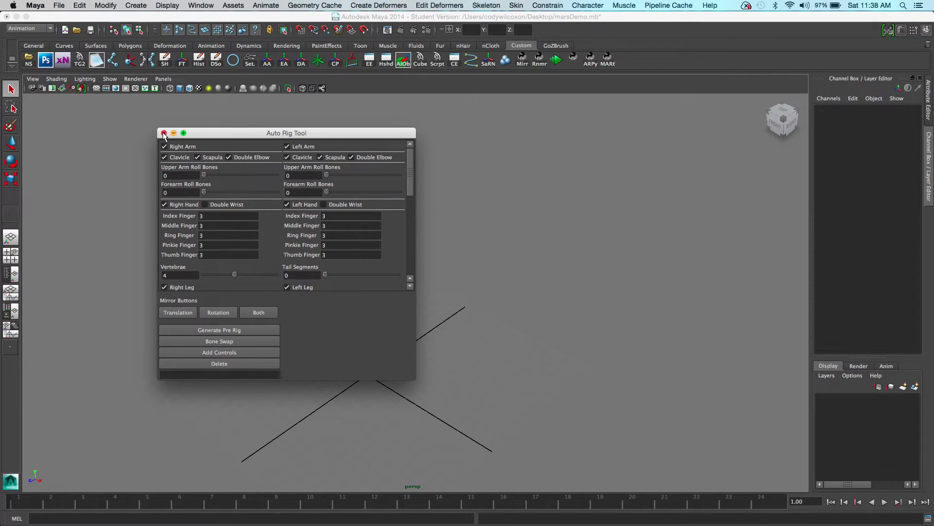
click(164, 133)
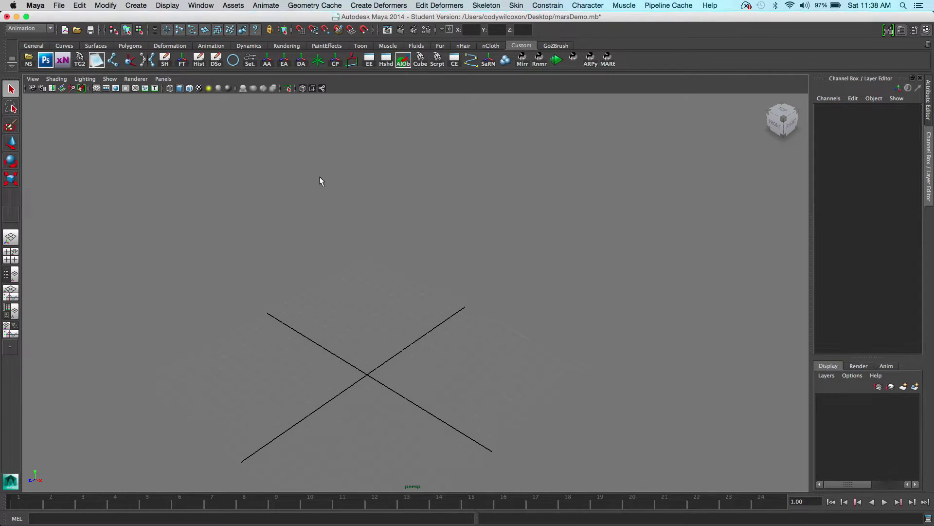
Launch the M.A.R.S. modular auto rigging tool and place its window clear of the grid origin
click(608, 61)
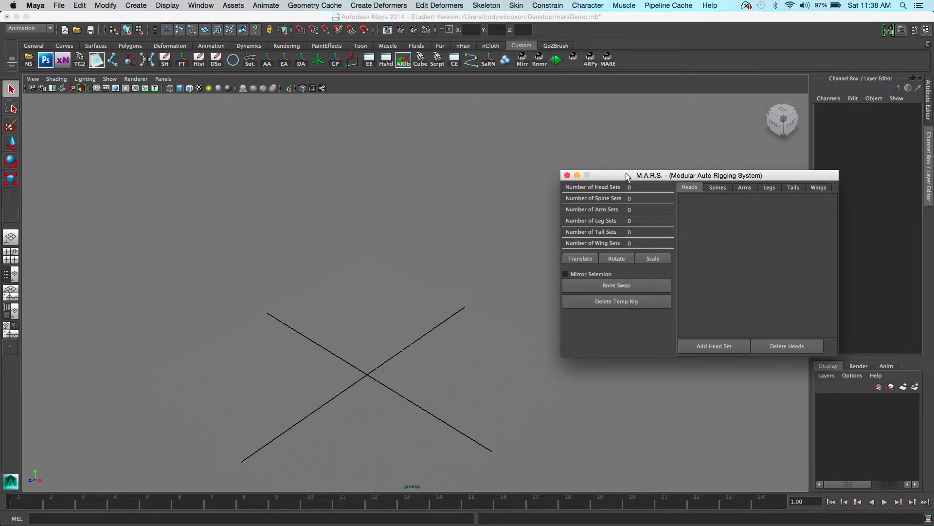
drag(627, 176, 284, 151)
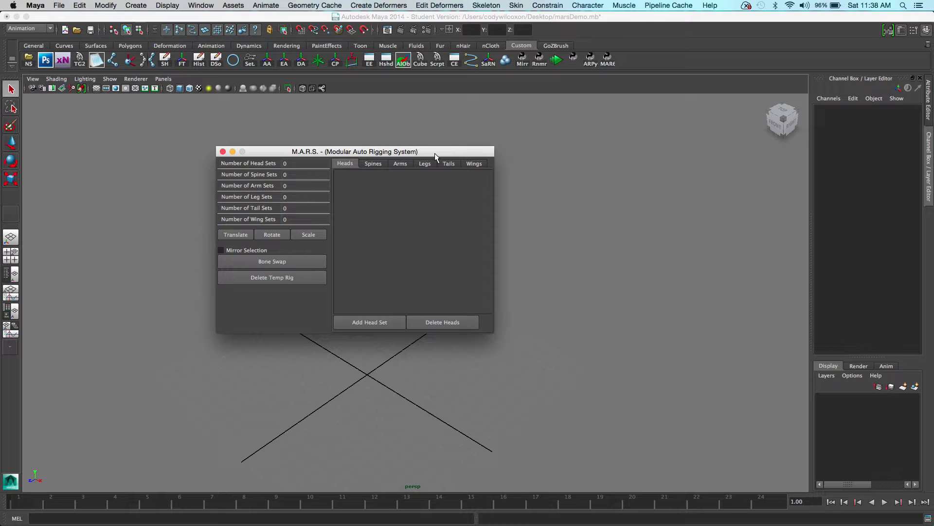
drag(434, 154, 454, 122)
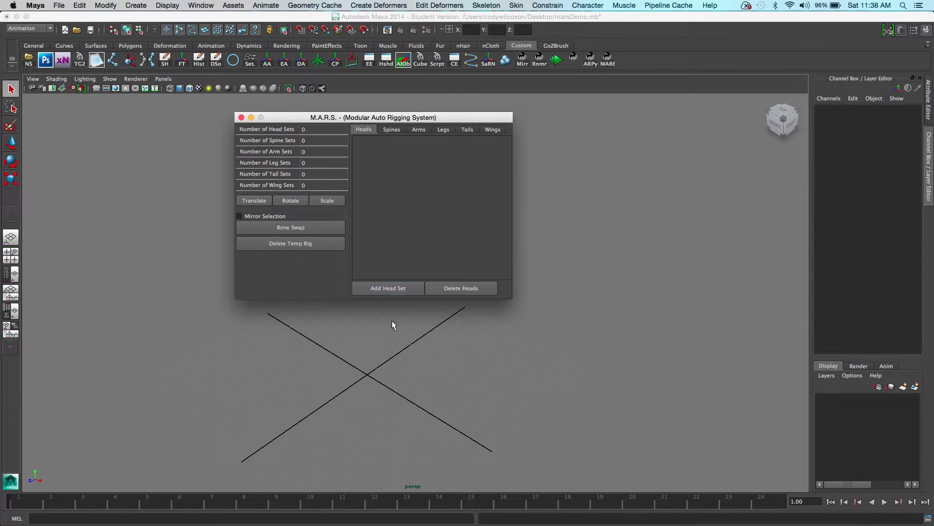
drag(370, 117, 650, 113)
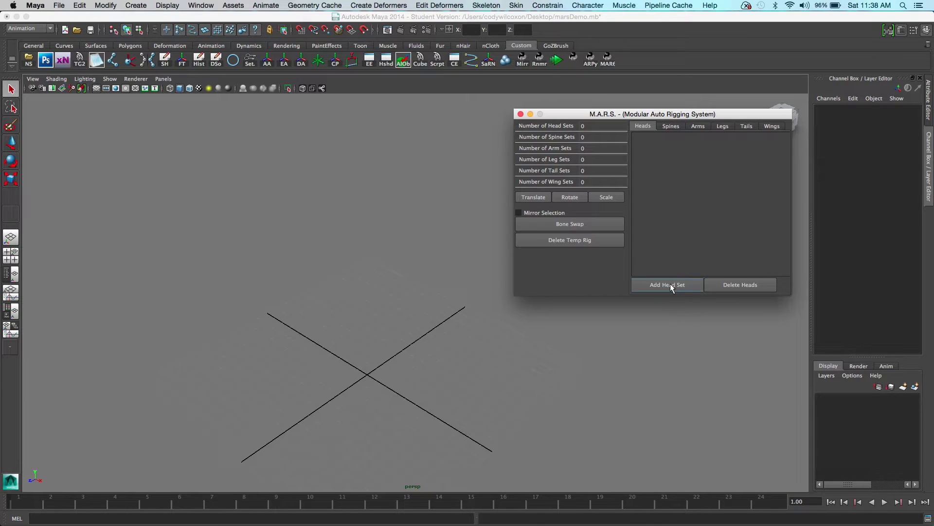
Add two head sets and move their neck base controls apart along X, the second about 4.58 units from its start
click(670, 284)
click(670, 284)
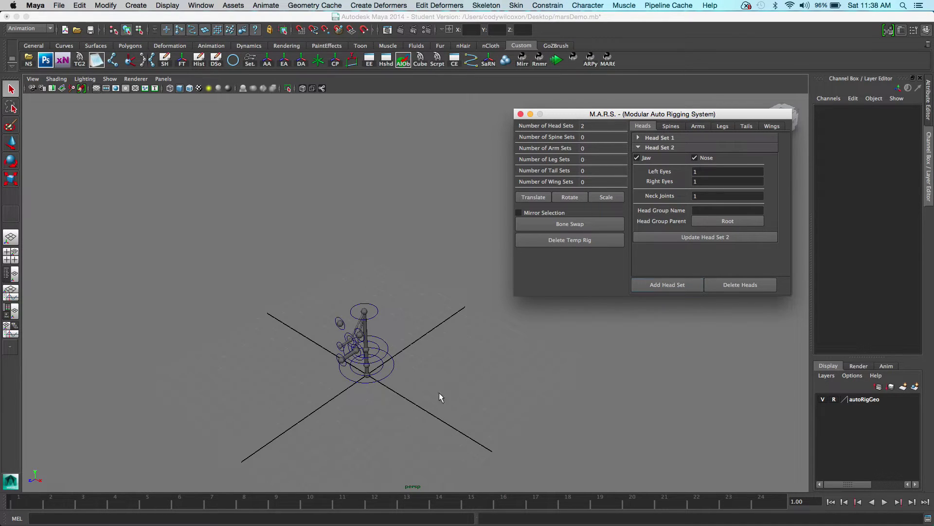
click(387, 379)
key(w)
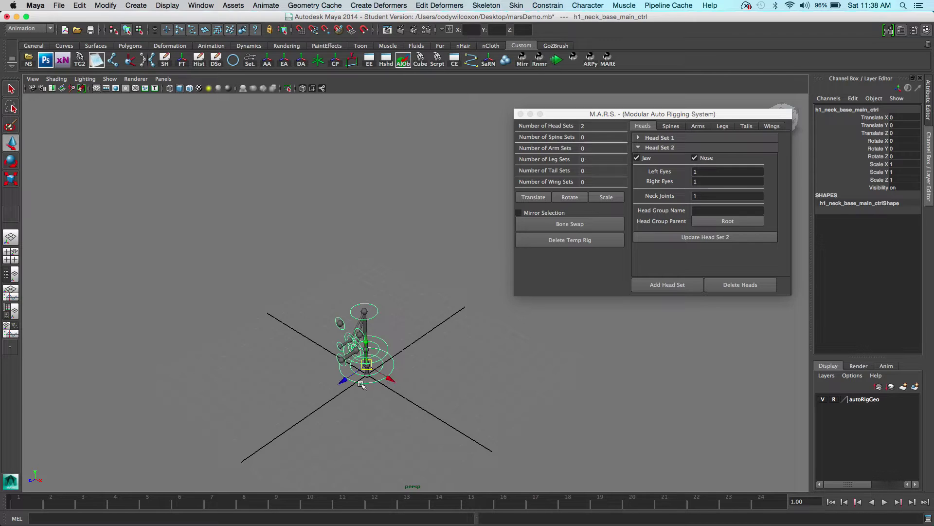
drag(388, 380, 416, 400)
click(388, 379)
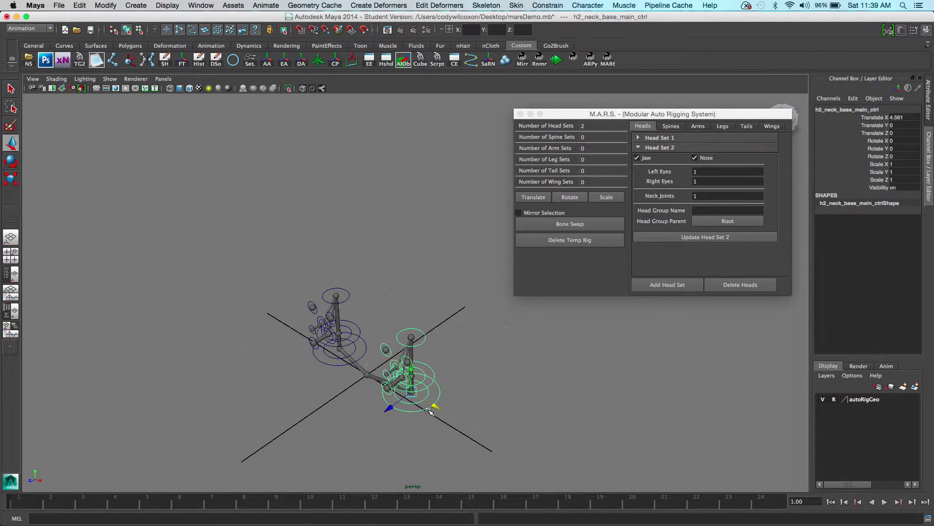
Convert the two-head temp rig into joints with Bone Swap and delete the resulting skeleton
click(475, 400)
alt+drag(476, 400, 536, 281)
click(578, 223)
scroll(446, 389, up, 5)
drag(383, 359, 377, 441)
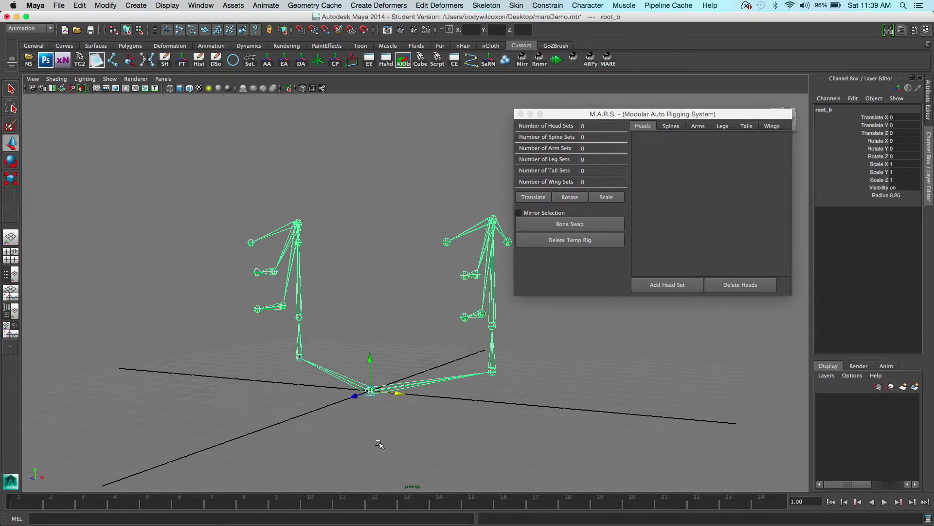
key(Delete)
Add two spine sets and update the second one as a quadruped spine with 7 vertebrae
click(681, 127)
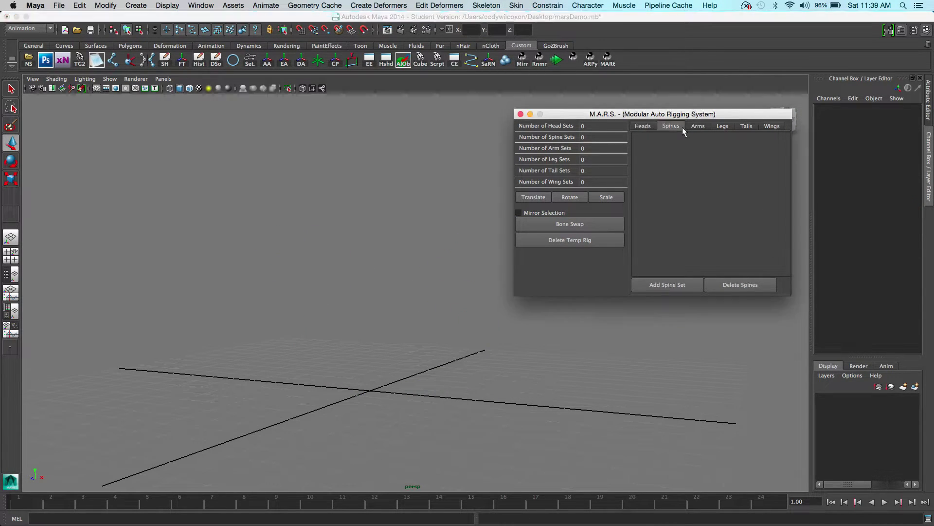
click(670, 286)
click(670, 287)
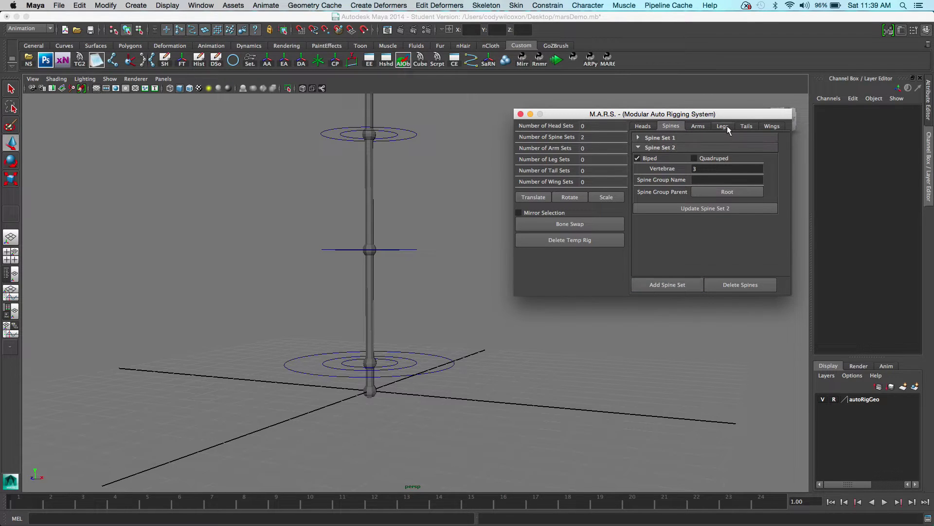
text(7)
click(728, 207)
Update Spine Set 1 to a biped spine with 5 vertebrae
click(657, 138)
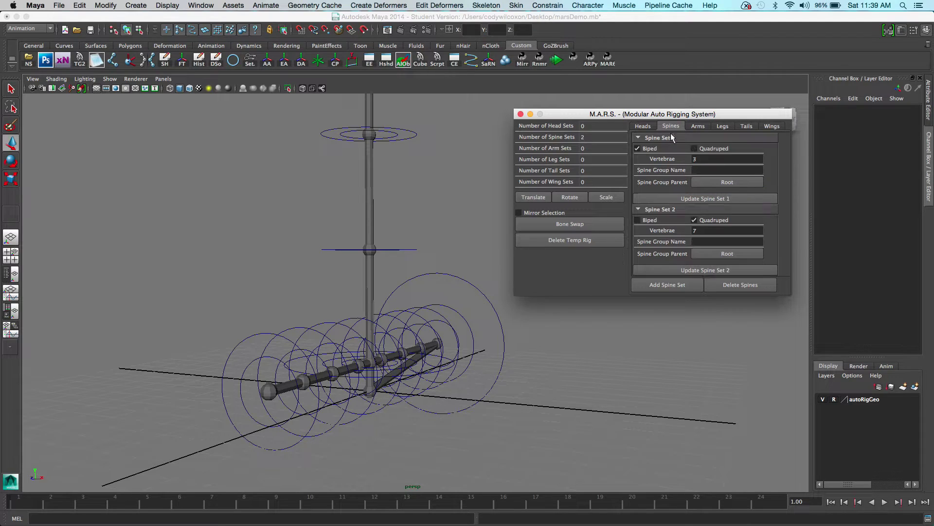
click(733, 199)
alt+drag(323, 229, 473, 403)
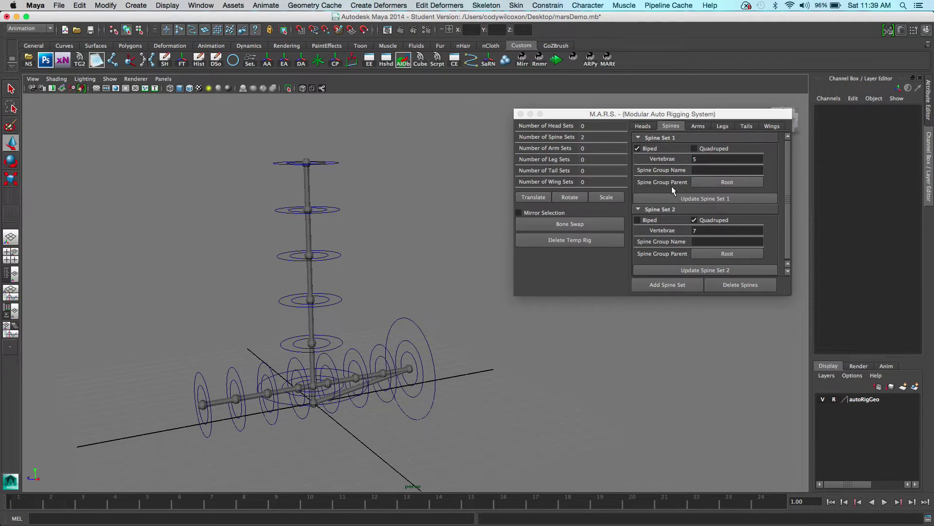
Parent Spine Set 1 to s2_spine_1_nub and move its COG control forward about 0.86 units in Z
click(728, 183)
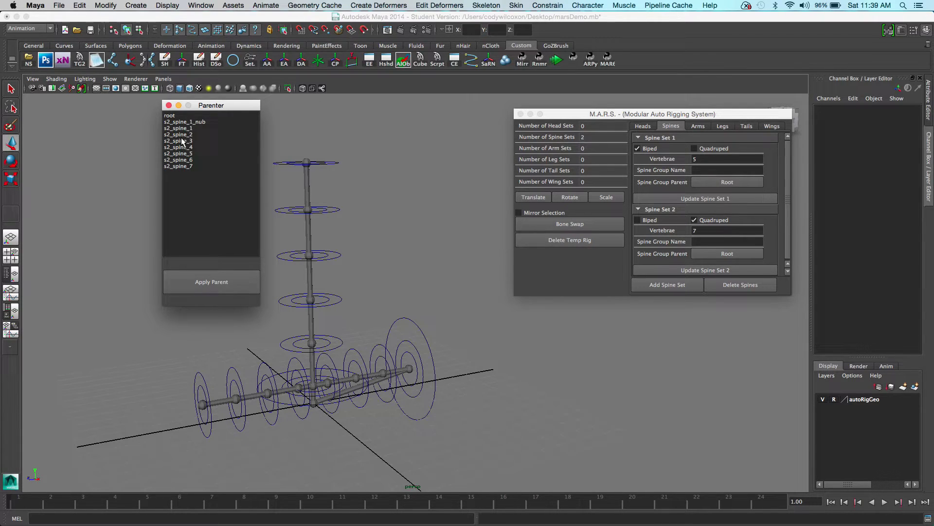
click(198, 123)
click(211, 282)
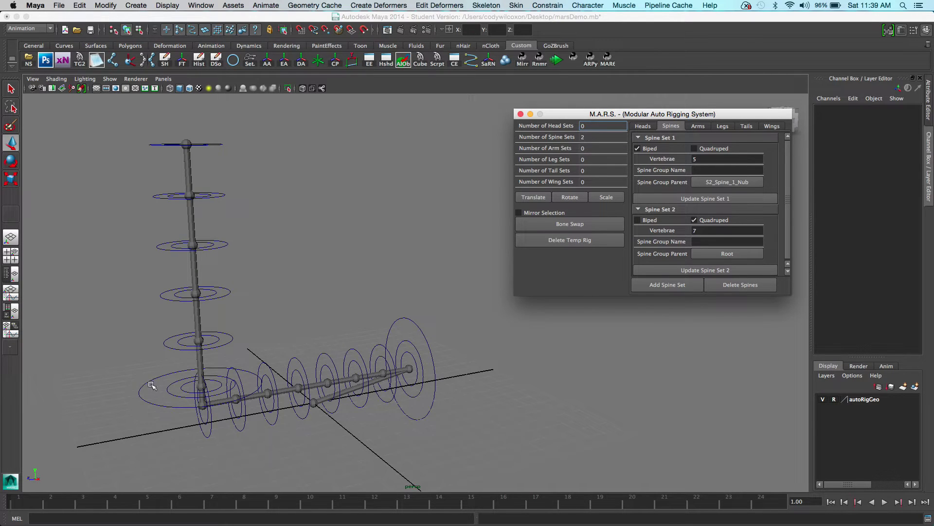
drag(154, 388, 109, 414)
drag(168, 391, 151, 393)
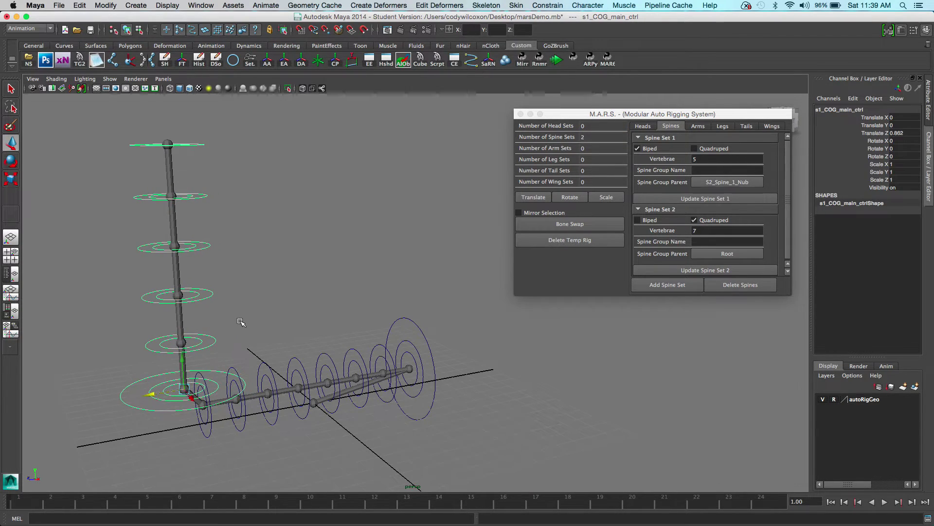
click(240, 323)
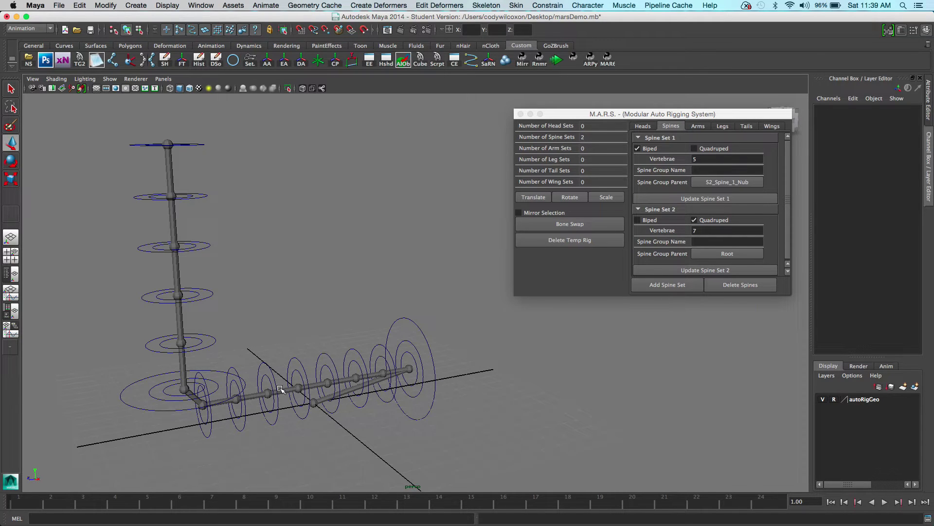
Raise Spine Set 2's COG control about 11.95 units in Y, and delete the whole temp rig
click(410, 337)
drag(411, 337, 411, 102)
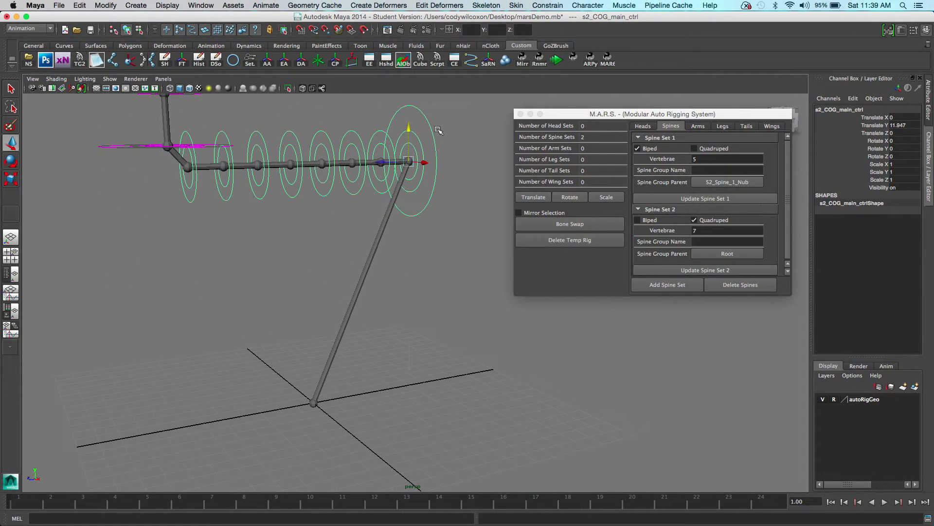
click(565, 241)
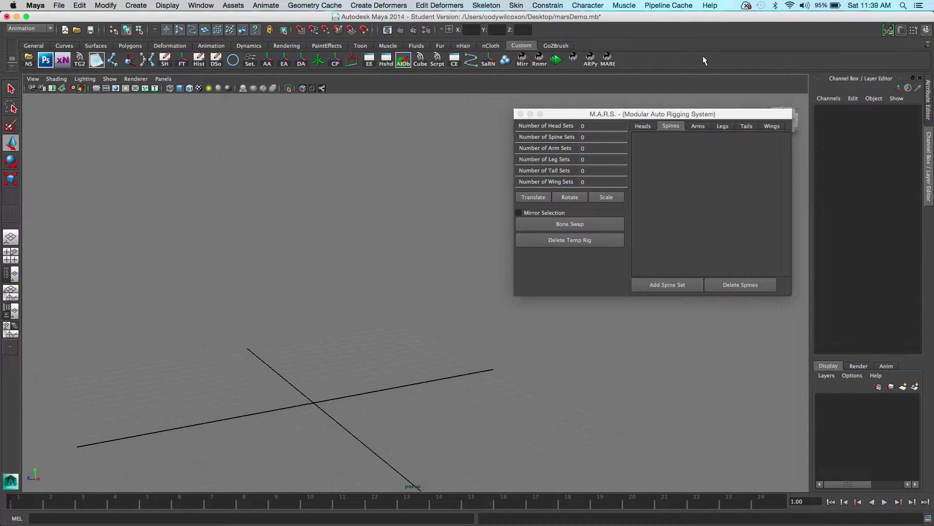
click(643, 126)
scroll(307, 223, down, 3)
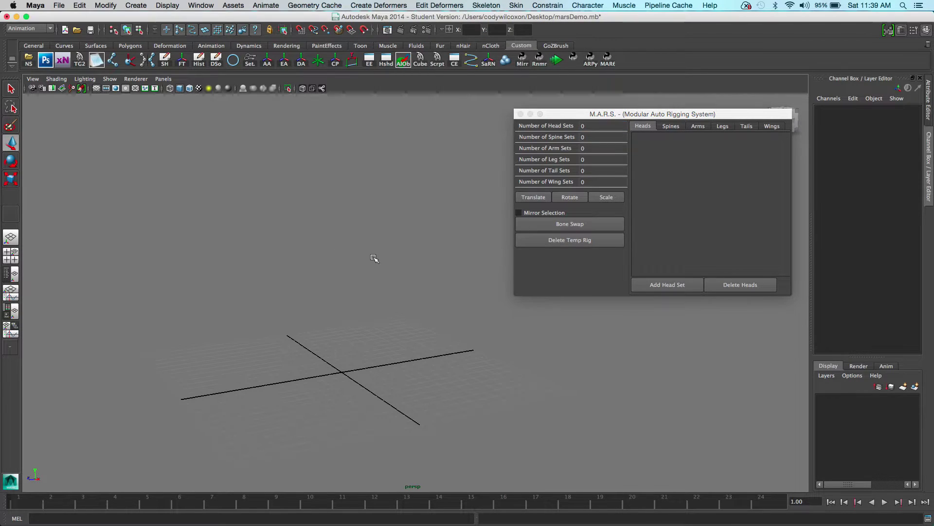
alt+drag(343, 234, 411, 236)
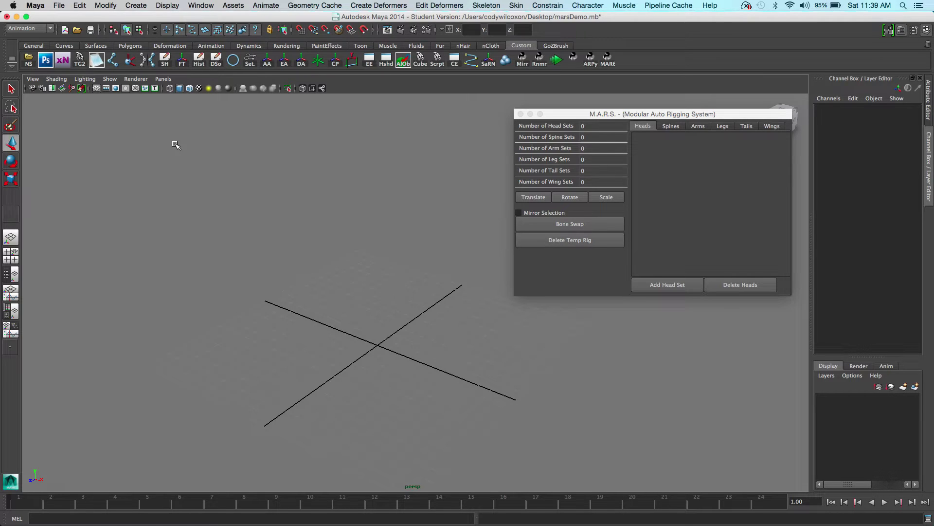
alt+drag(252, 200, 311, 288)
Open the saved scene containing the multi-limbed creature's temp rig, without saving changes to the current scene
click(59, 5)
click(77, 30)
click(178, 249)
click(177, 241)
click(541, 387)
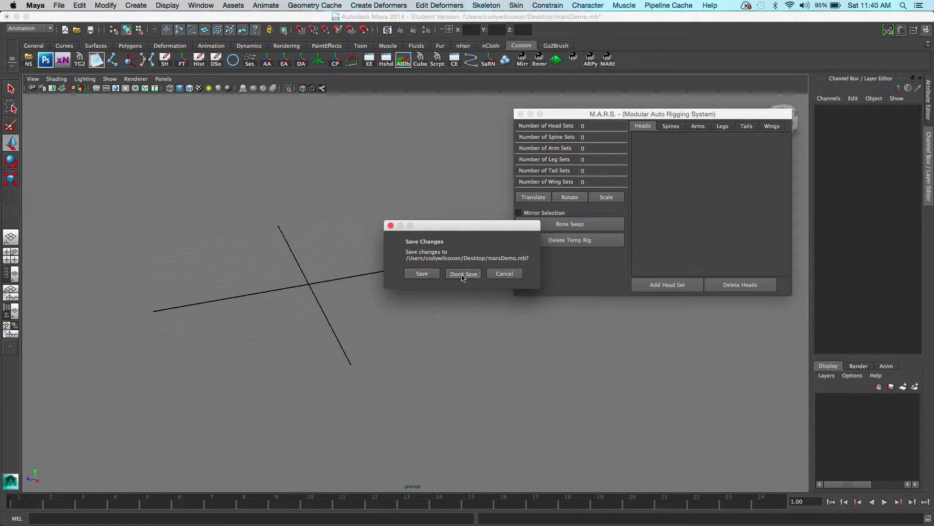
click(463, 278)
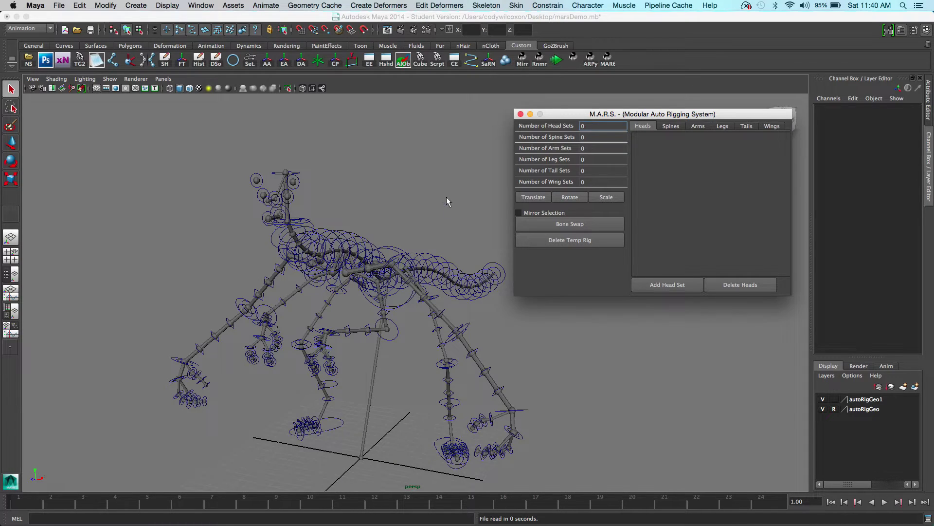
Examine the creature's temp rig from several angles, including its head, spine, limbs and tail
alt+drag(438, 275, 313, 212)
scroll(334, 398, up, 3)
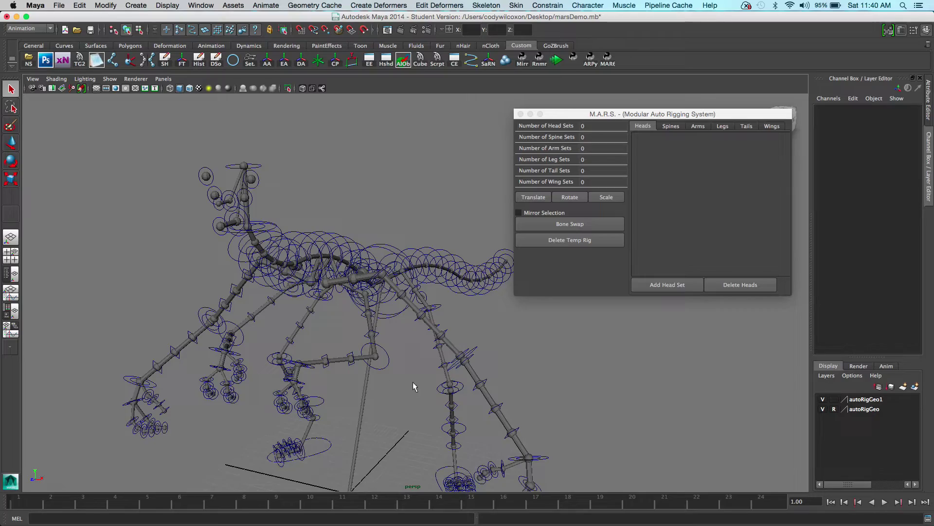
alt+drag(468, 374, 482, 359)
alt+drag(509, 419, 463, 348)
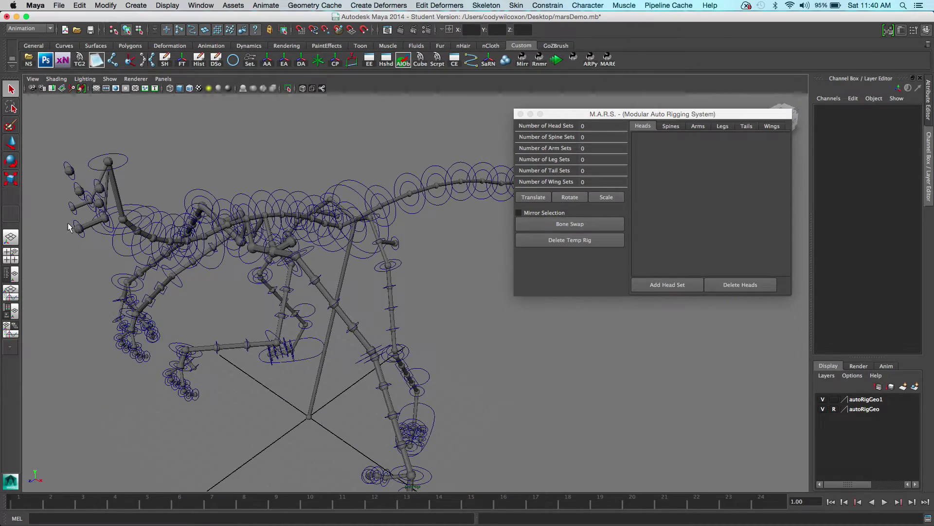
alt+drag(276, 308, 309, 291)
alt+drag(370, 263, 549, 302)
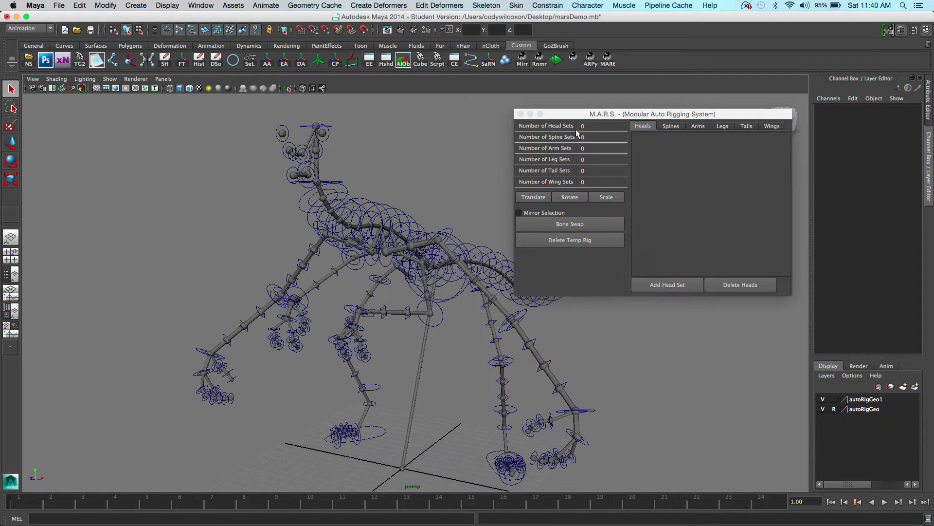
Close and relaunch the M.A.R.S. tool so it reads the head, spine, arm, leg and tail sets of the opened rig
click(520, 114)
click(607, 59)
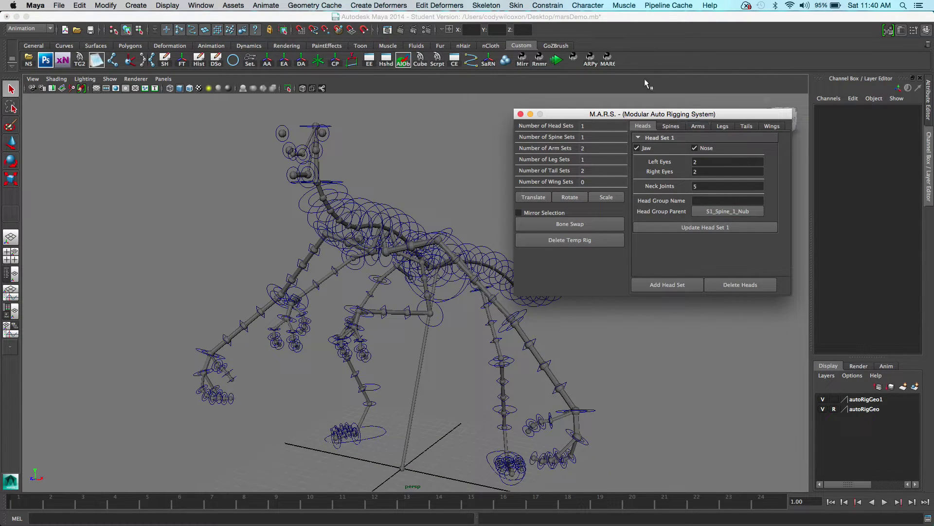
click(520, 114)
click(606, 59)
Review the creature's arm, leg and tail set settings, returning to Arms Set 1
click(699, 126)
click(725, 128)
click(747, 127)
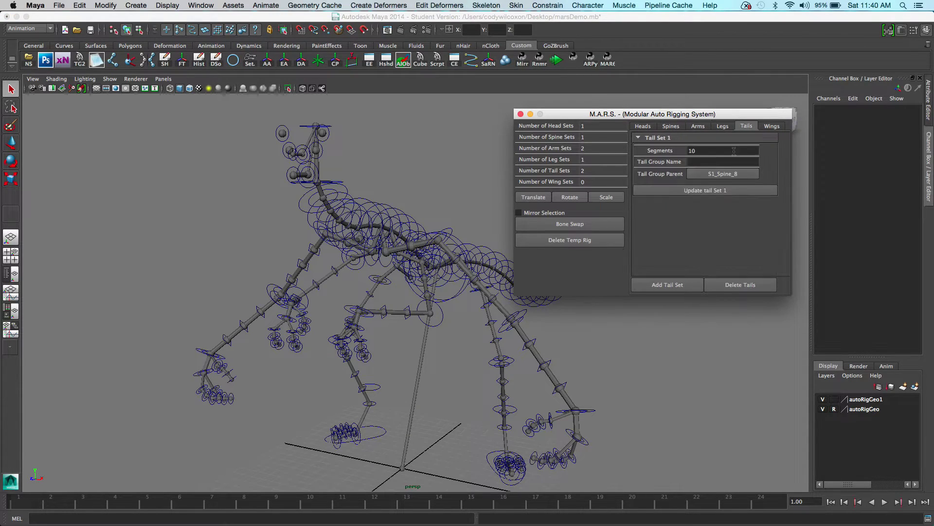
click(701, 128)
click(695, 146)
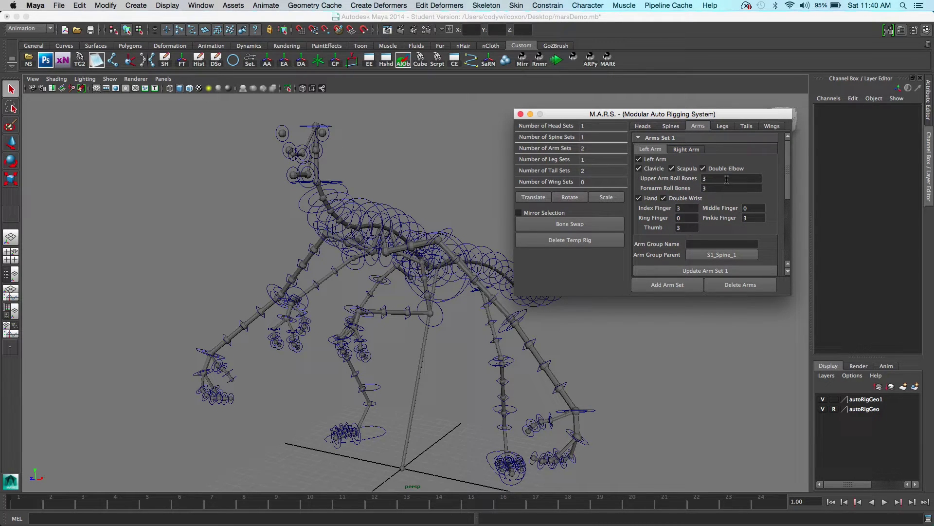
Update Arms Set 1 without the right upper arm's roll bones, and restore them by setting the count to 3 and updating again
click(686, 149)
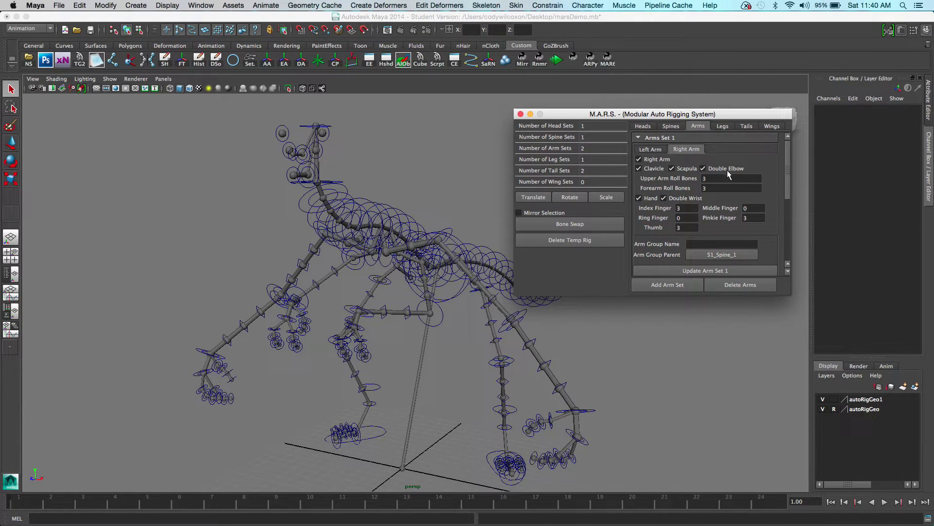
click(731, 270)
double_click(719, 178)
text(3)
click(652, 149)
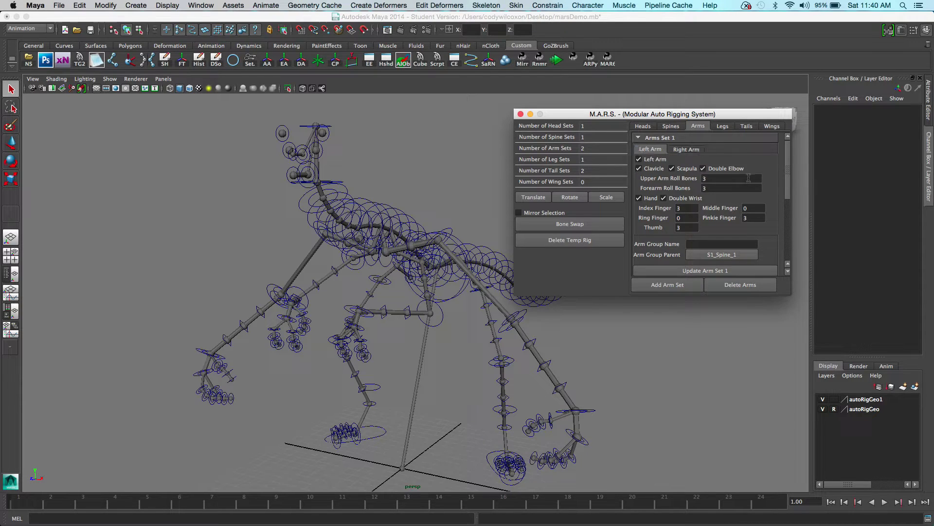
click(747, 267)
alt+drag(467, 228, 440, 249)
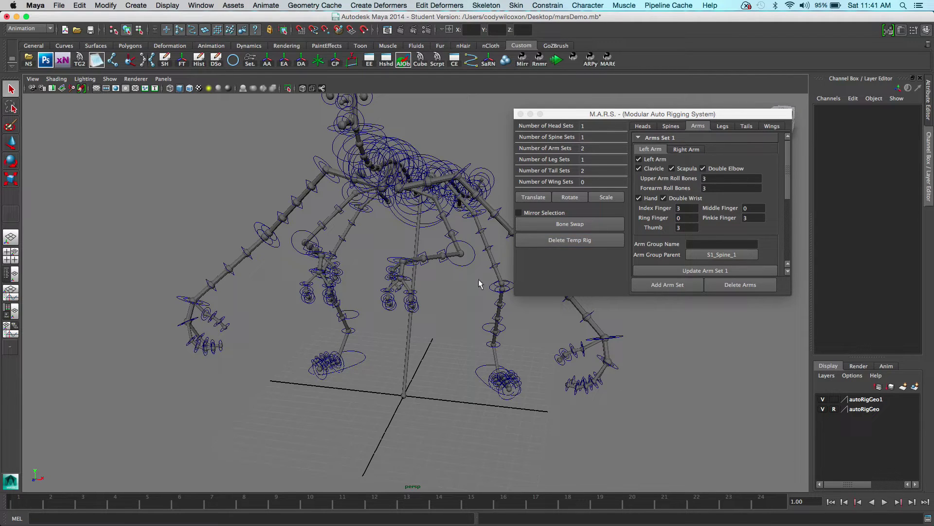
alt+drag(462, 291, 387, 322)
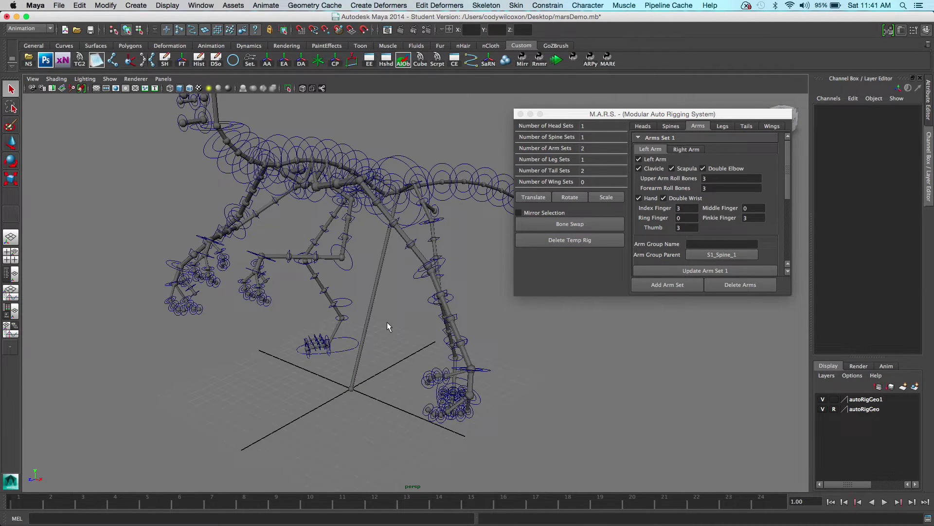
Review the two arm sets on the creature's temp rig and convert the rig to a joint skeleton with Bone Swap
alt+drag(390, 313, 391, 346)
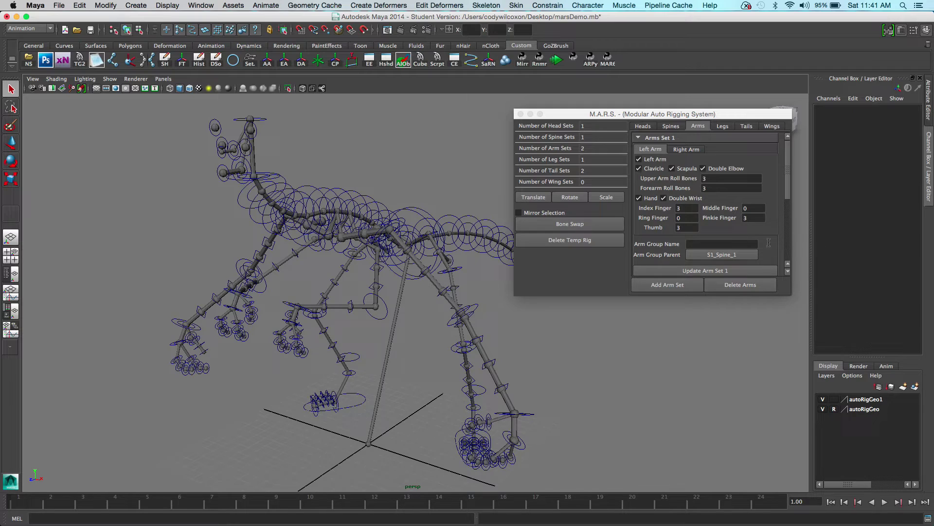
scroll(738, 237, down, 3)
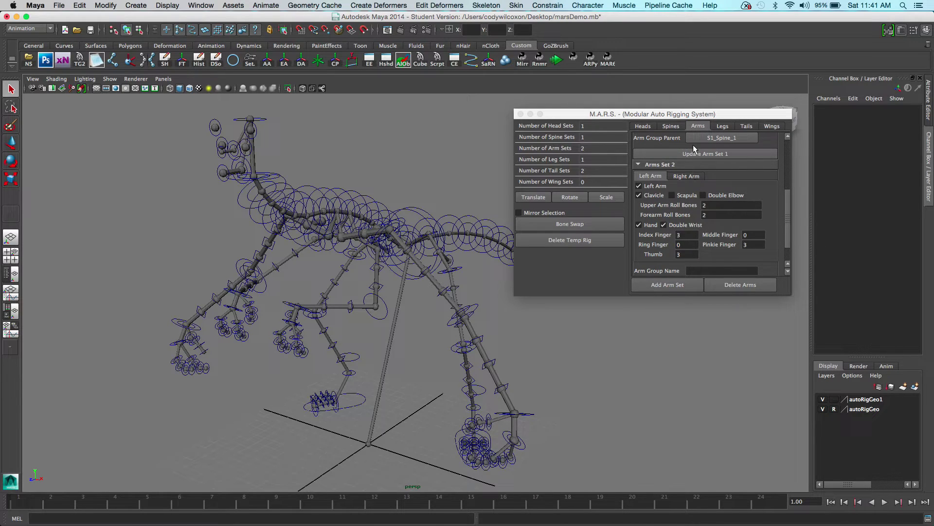
scroll(694, 146, up, 3)
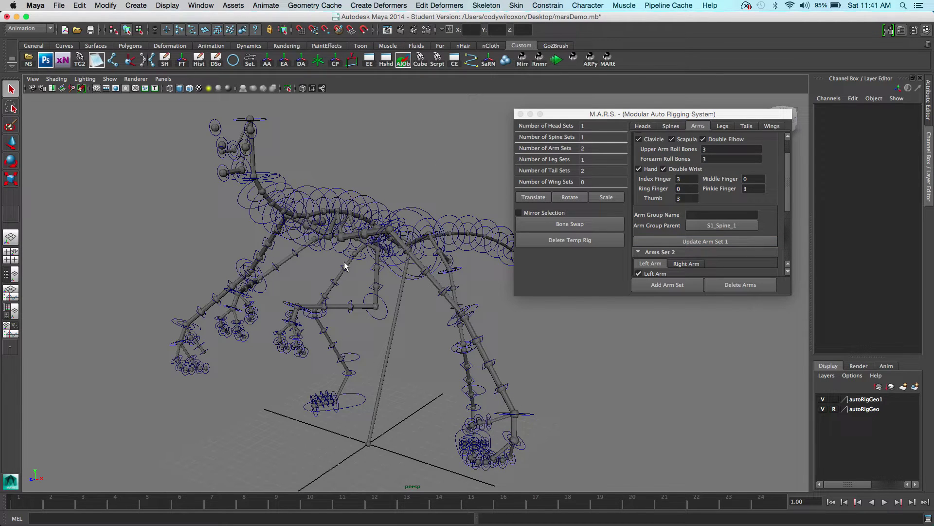
alt+drag(425, 340, 443, 344)
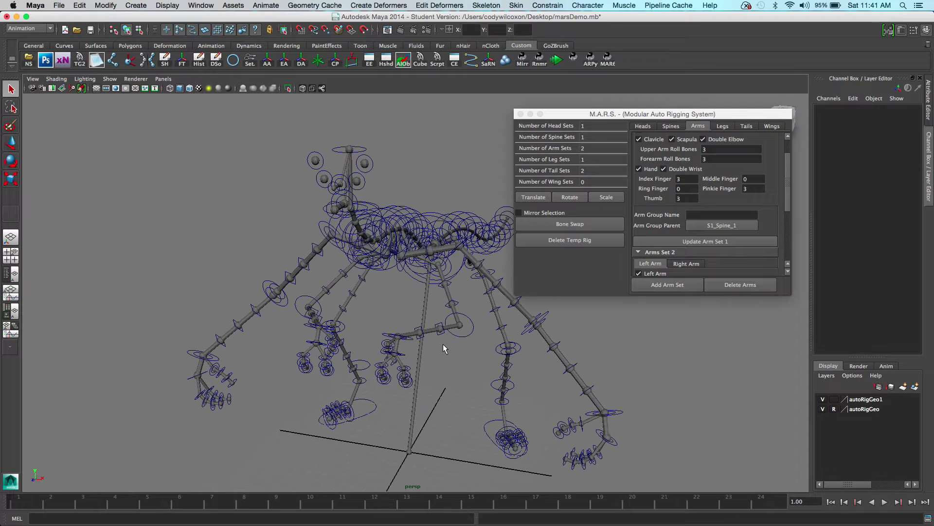
click(601, 228)
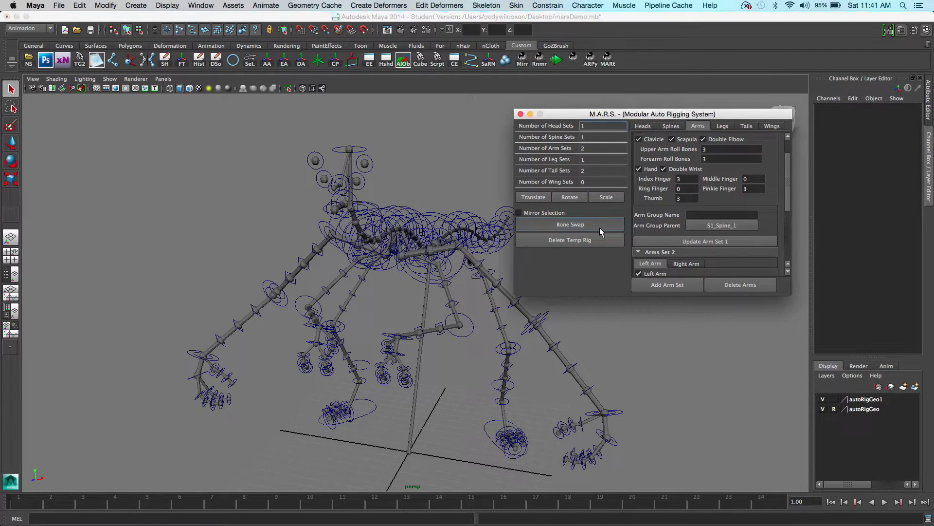
mouse_move(436, 197)
alt+mouse_down()
mouse_move(381, 200)
mouse_move(332, 232)
mouse_move(445, 197)
mouse_move(402, 188)
mouse_move(291, 200)
mouse_move(441, 197)
alt+mouse_up()
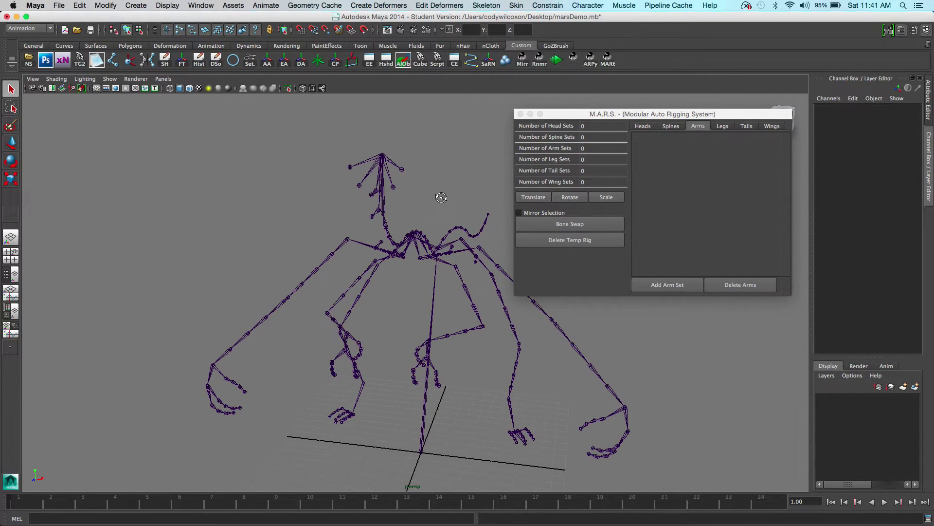
Delete the existing rig and start a new one with a head set and a Quadruped spine set of 6 vertebrae
click(594, 242)
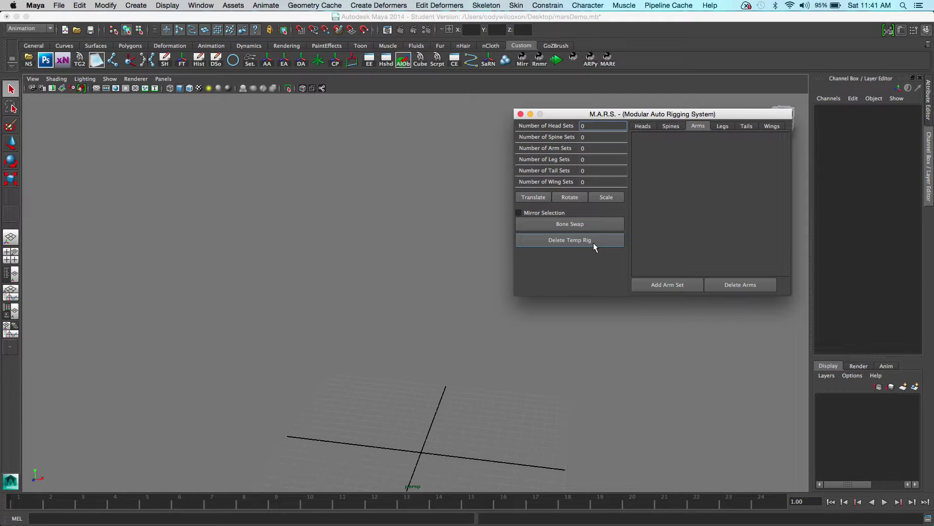
click(645, 126)
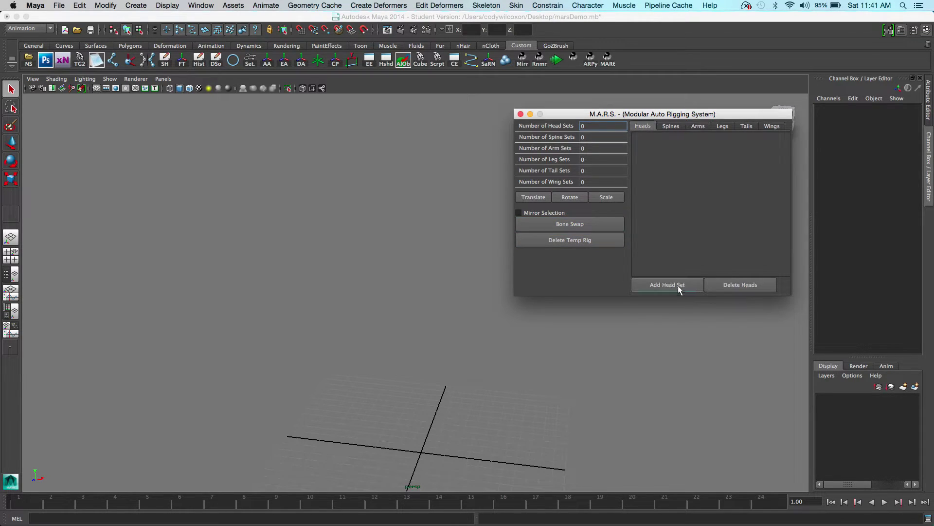
click(677, 285)
click(668, 126)
click(691, 282)
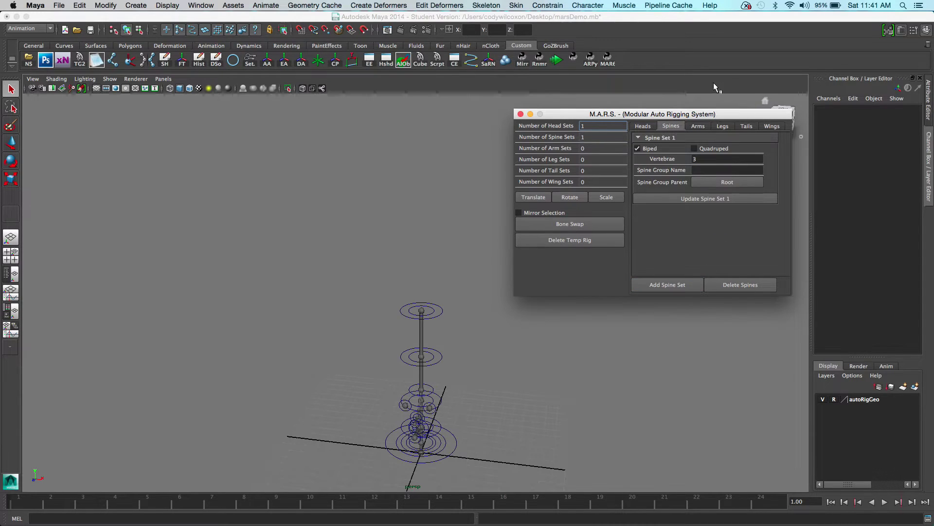
click(694, 148)
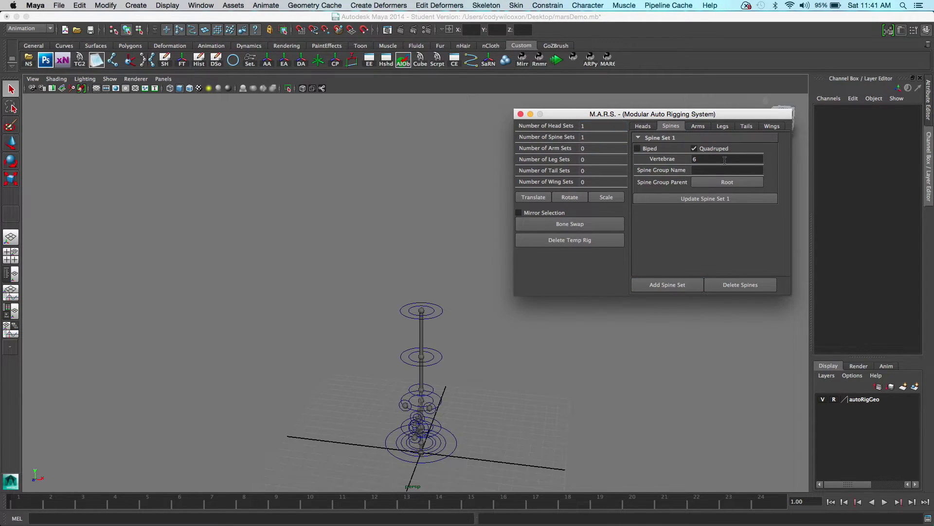
click(726, 199)
Add two leg sets to the new rig
click(722, 126)
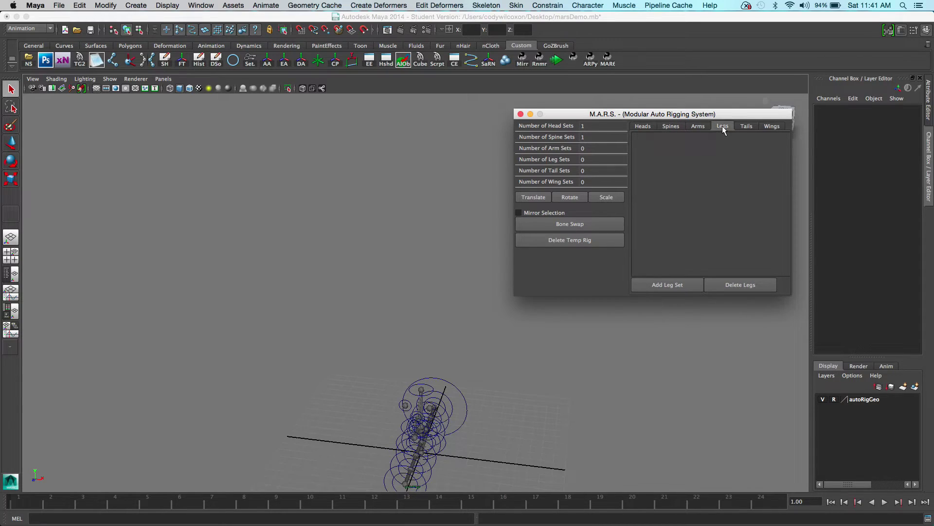
click(685, 281)
click(681, 285)
In Legs Set 1, turn off Butt and set the thigh and shin roll bones to 3 for both legs
click(674, 147)
click(676, 137)
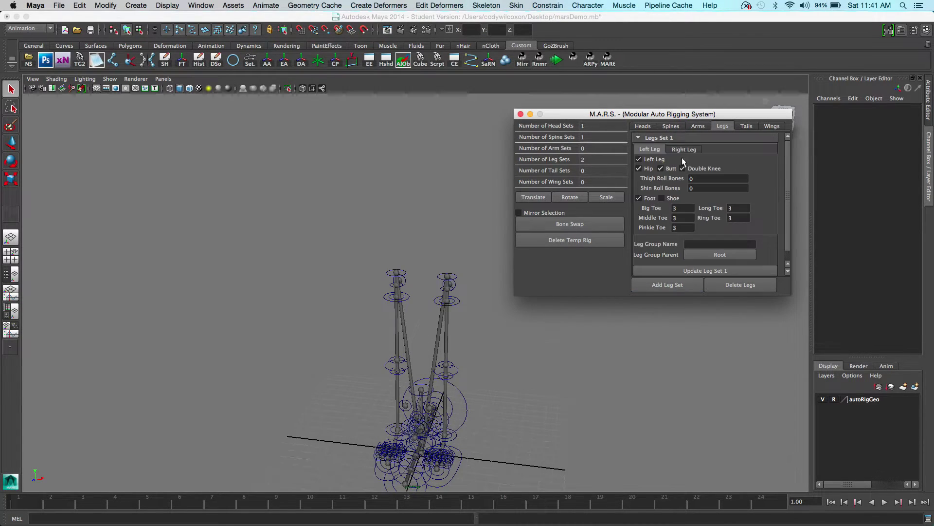
click(669, 168)
click(678, 150)
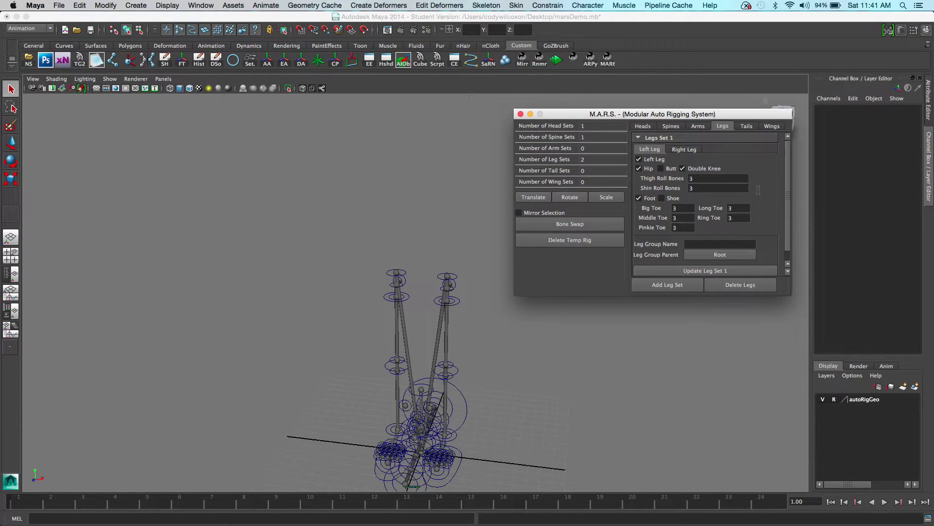
In Legs Set 2, set the left leg's thigh and shin roll bones to 3 and enable Shoe for both legs
click(656, 137)
click(659, 147)
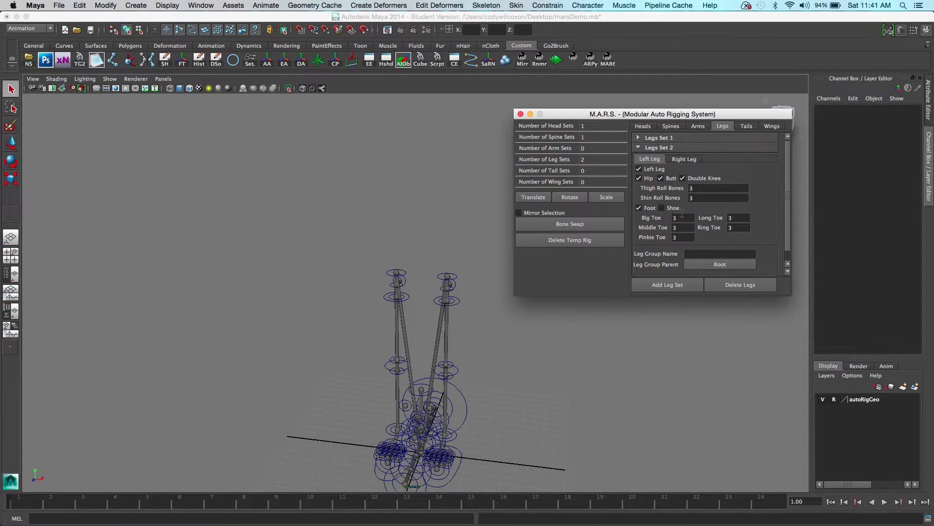
click(662, 208)
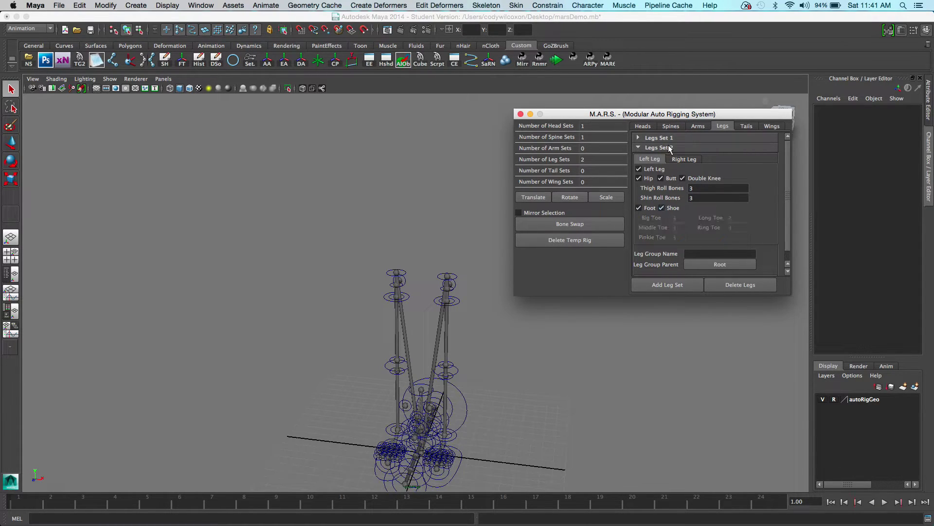
click(682, 162)
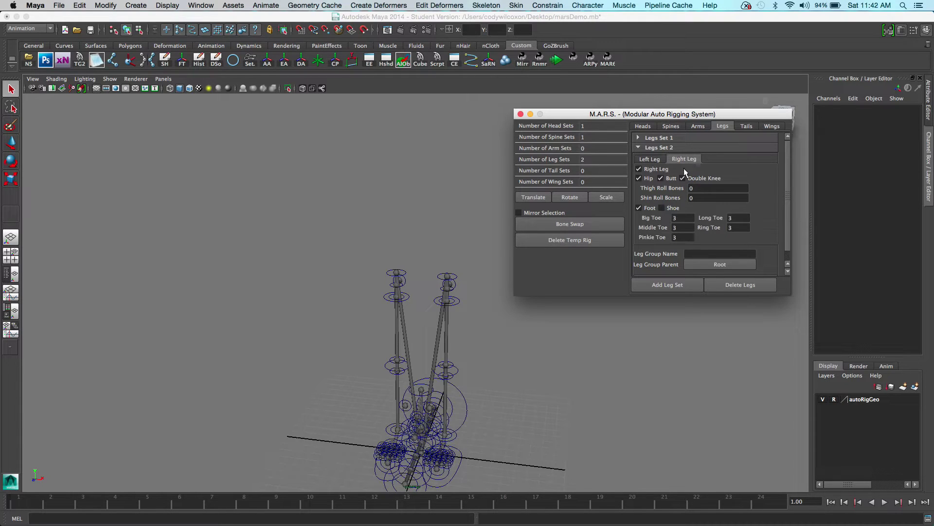
click(661, 208)
Enable Shoe for both legs of Legs Set 1 and update both leg sets
click(671, 139)
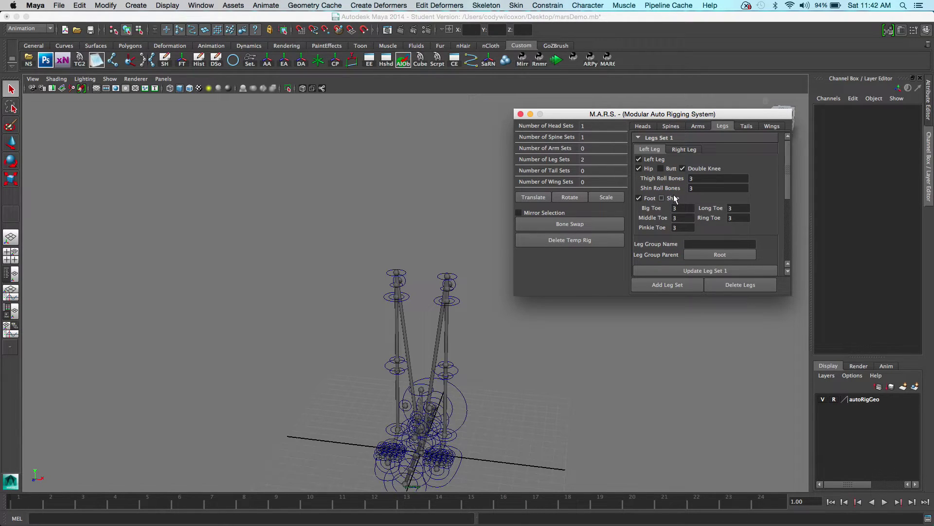
click(683, 149)
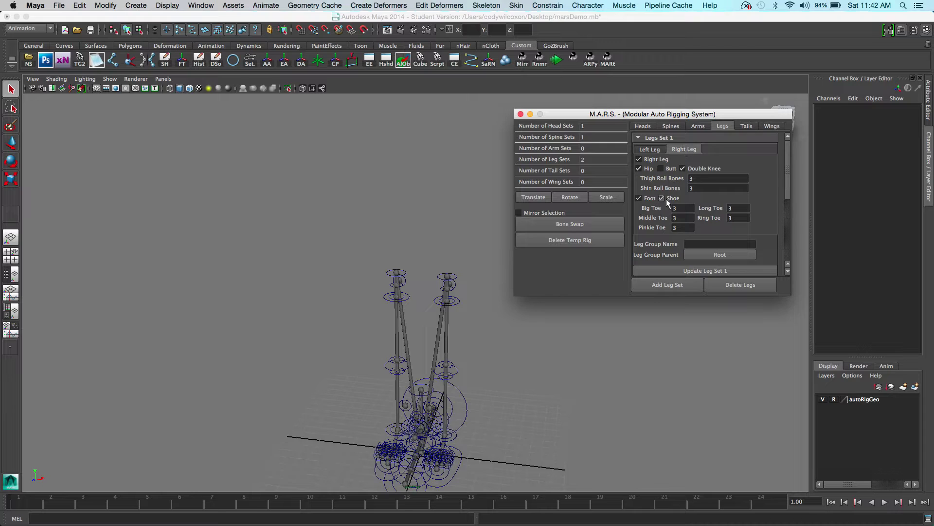
click(714, 271)
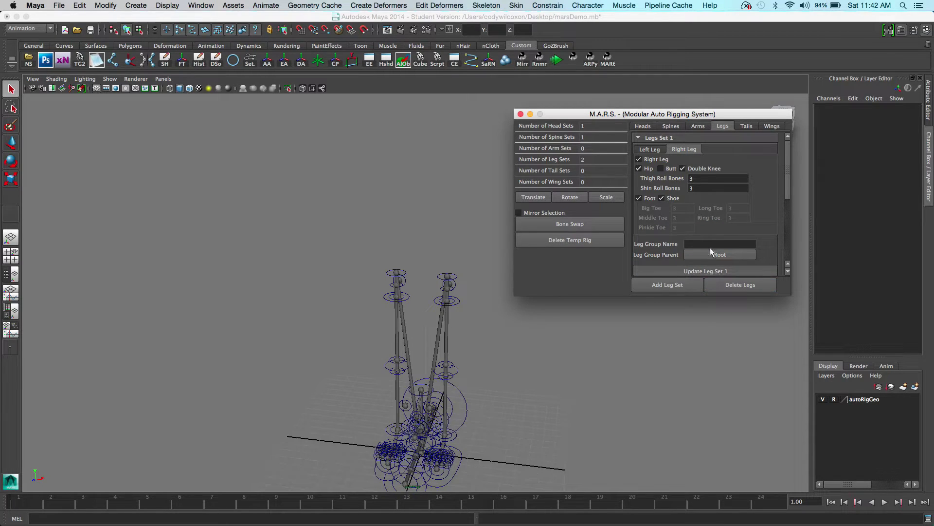
click(682, 138)
scroll(716, 270, down, 1)
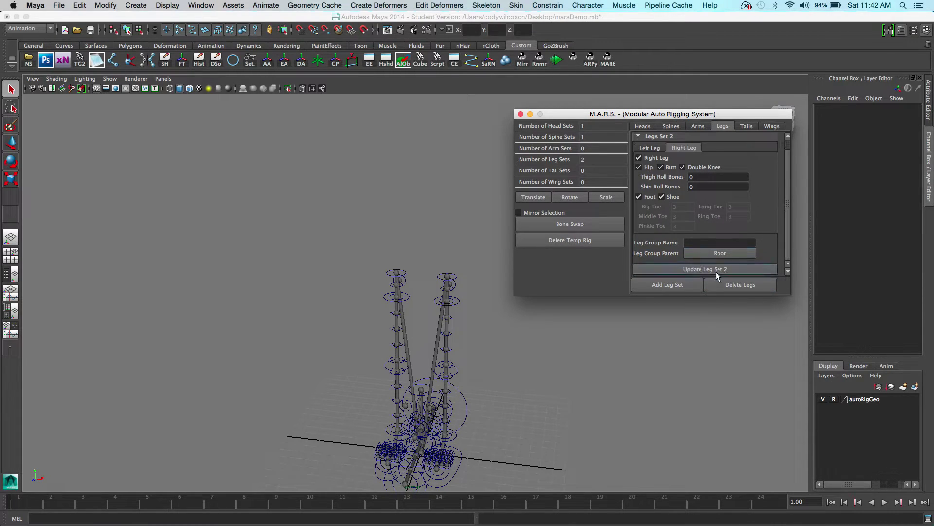
click(718, 271)
alt+drag(567, 339, 317, 353)
Update Spine Set 1 so the quadruped spine is repositioned above the legs
click(670, 126)
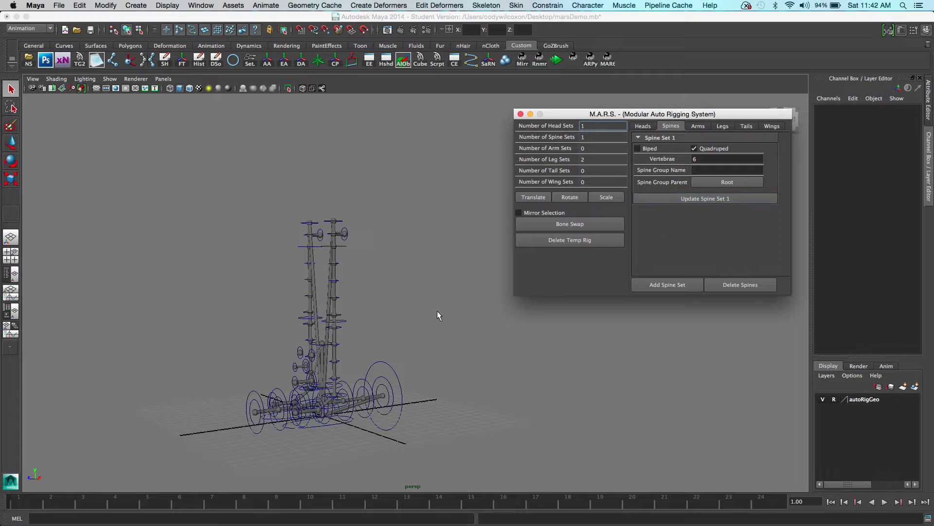
click(677, 198)
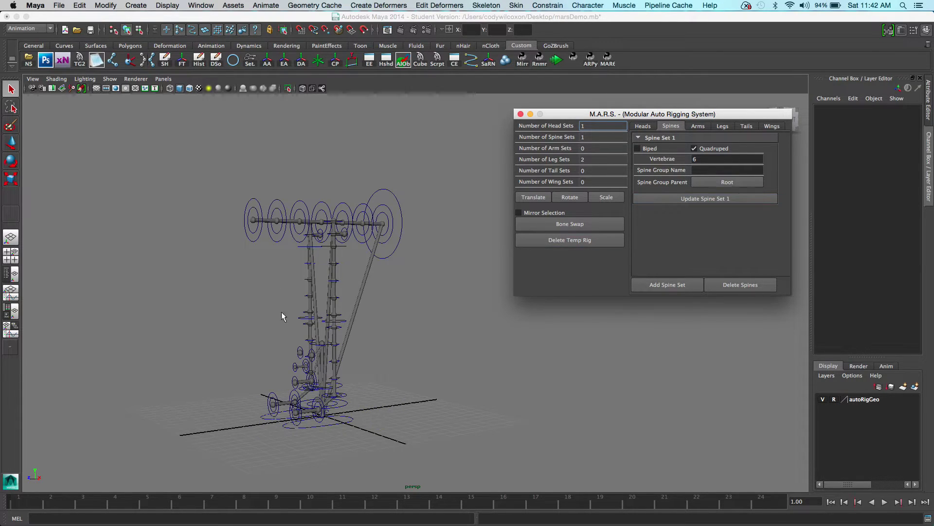
alt+drag(392, 363, 550, 160)
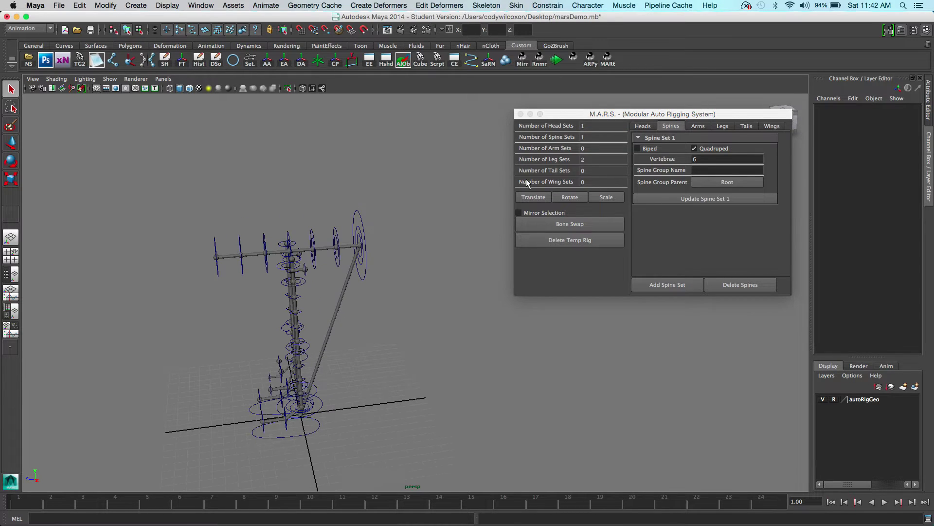
Update Spine Set 1 as a Biped spine, and switch it back to Quadruped with another update
click(638, 148)
click(723, 200)
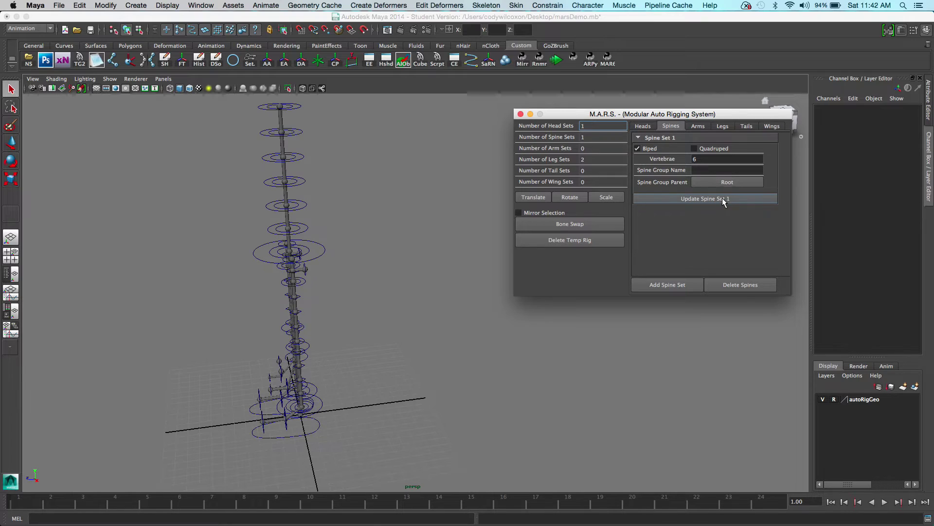
click(694, 148)
click(714, 200)
click(405, 285)
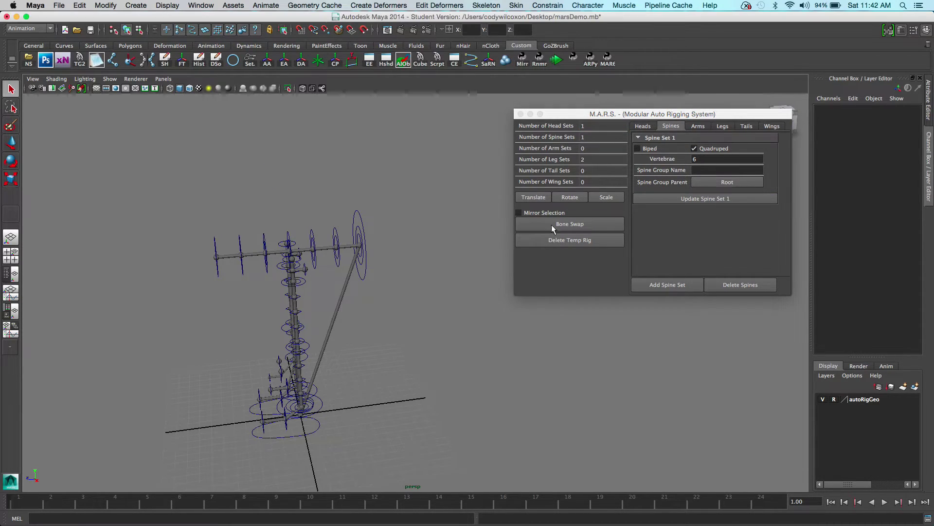
Parent Head Set 1 to the spine's end joint, s1_spine_1_nub
click(643, 127)
click(727, 211)
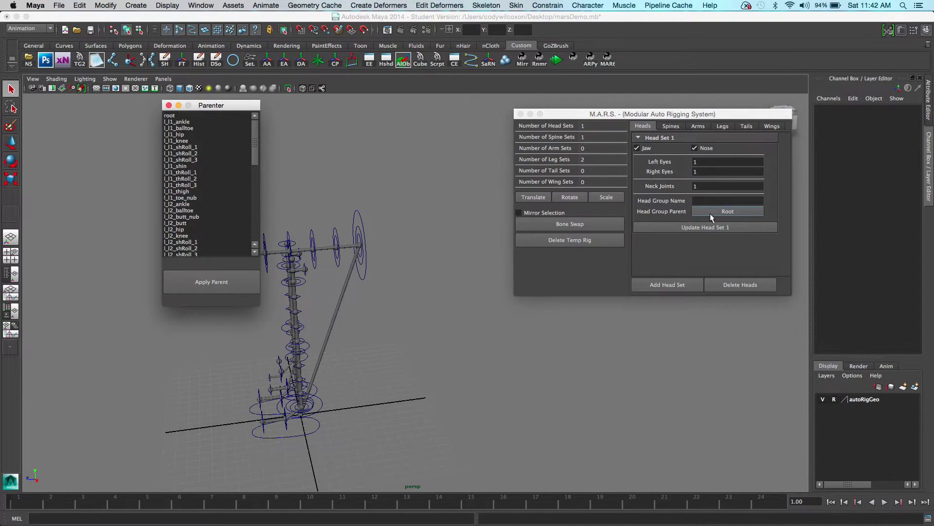
scroll(216, 170, down, 10)
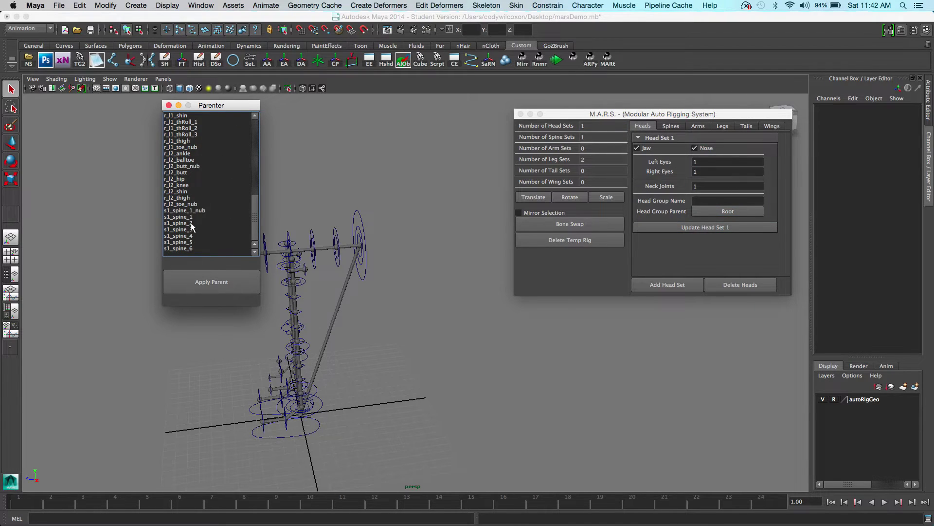
click(189, 210)
click(218, 288)
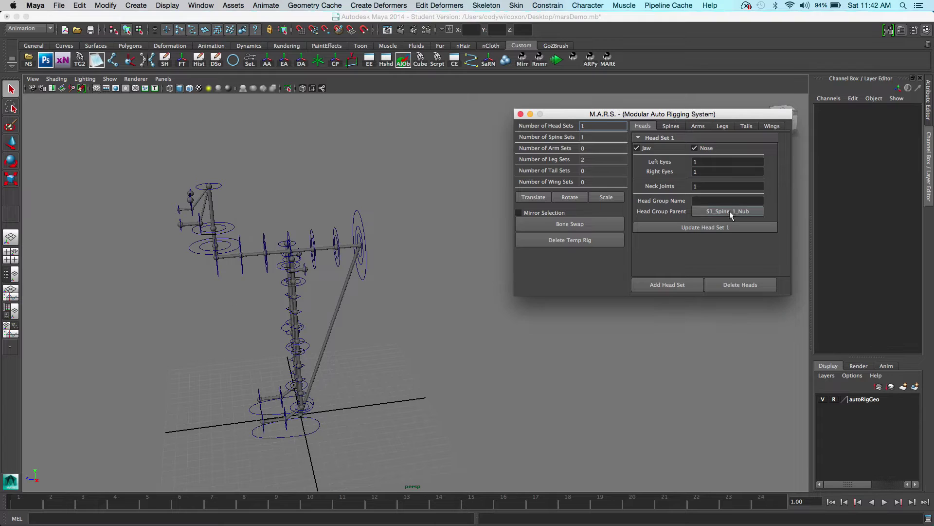
Switch Spine Set 1 to Biped, update it and inspect the upright rig
click(671, 126)
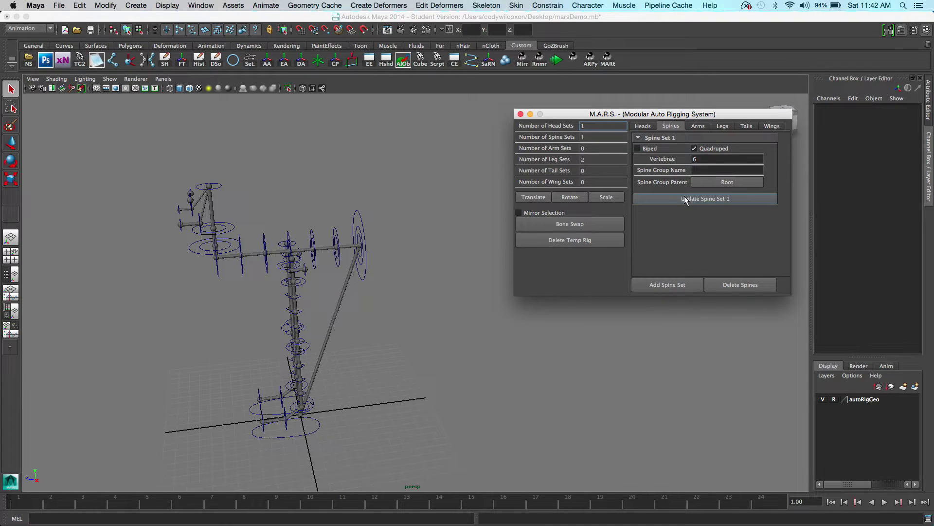
click(652, 141)
click(650, 140)
click(651, 149)
click(686, 199)
alt+middle_drag(337, 218, 274, 241)
alt+drag(273, 240, 348, 265)
alt+middle_drag(351, 265, 336, 350)
alt+right_drag(370, 326, 387, 285)
alt+drag(386, 284, 394, 251)
alt+drag(411, 210, 410, 237)
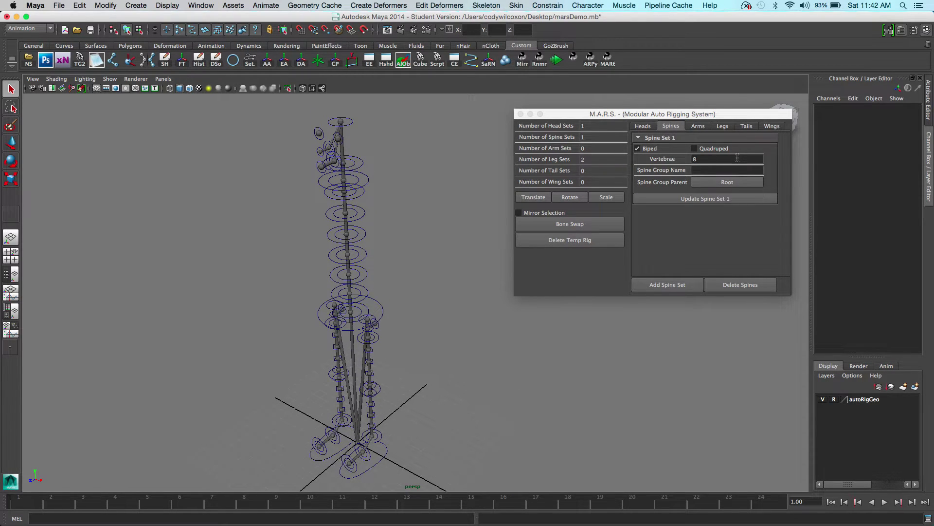
Change the parent of Head Set 1 to s1_spine_1
click(727, 182)
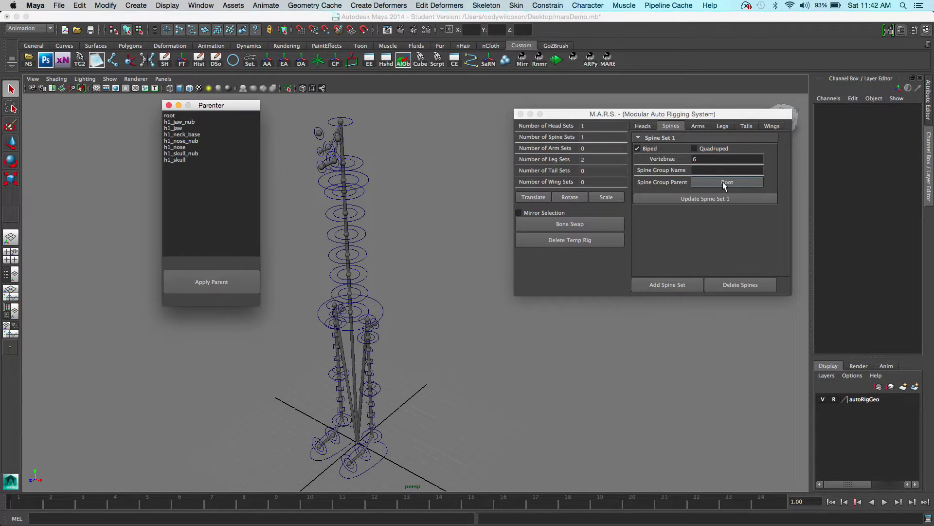
click(168, 105)
click(643, 126)
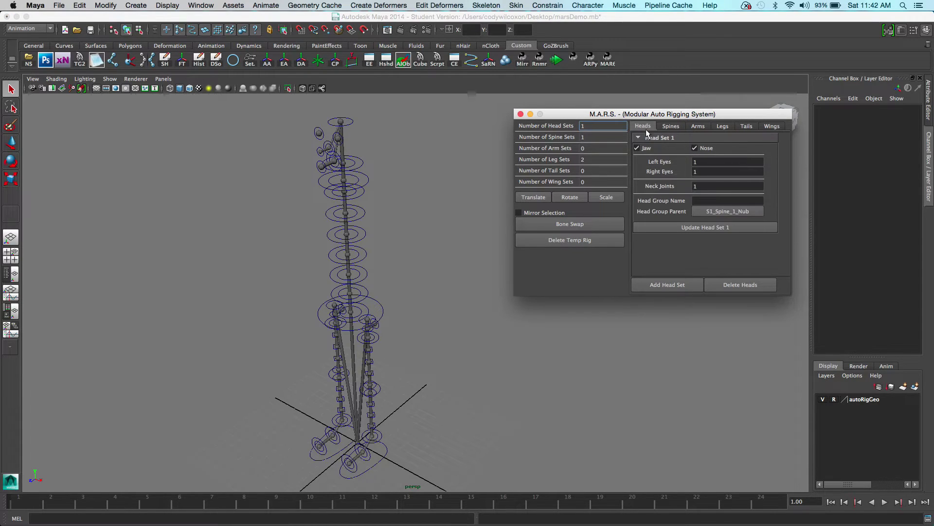
click(712, 211)
scroll(210, 211, down, 12)
click(208, 216)
click(210, 282)
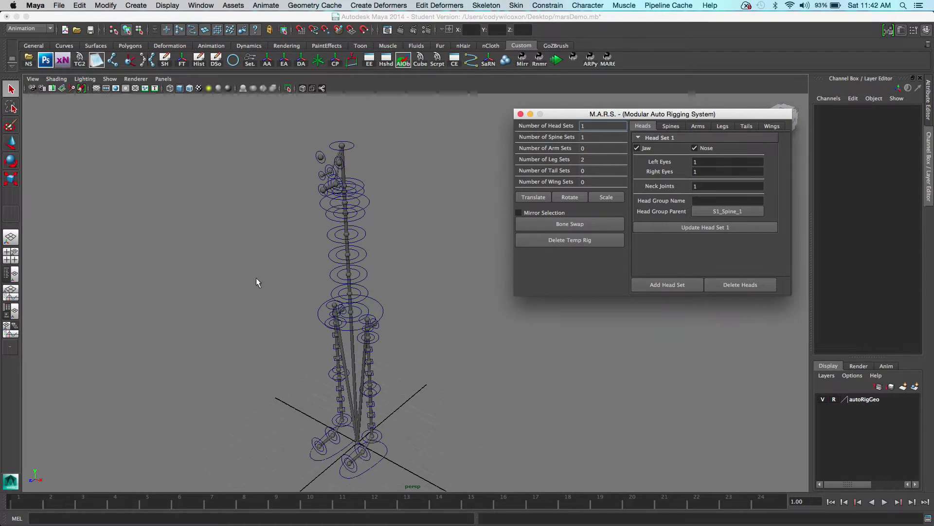
Set Spine Set 1 to 2 vertebrae and update it
click(675, 126)
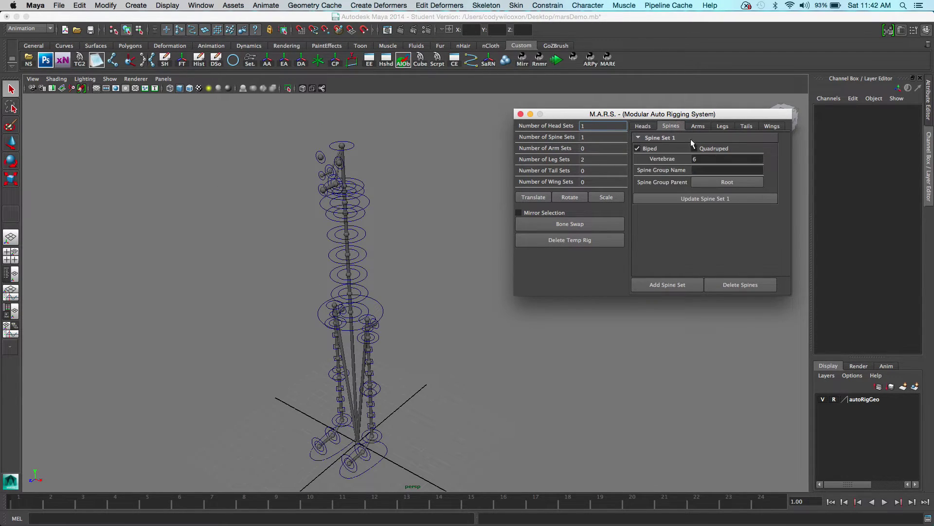
click(699, 197)
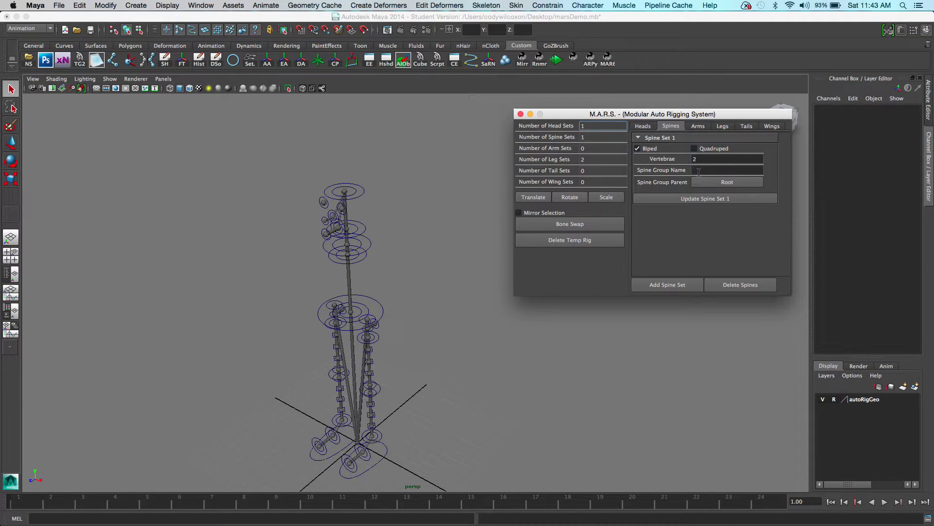
Set Spine Set 1 to 12 vertebrae and update it
ctrl+drag(710, 160, 749, 158)
click(742, 199)
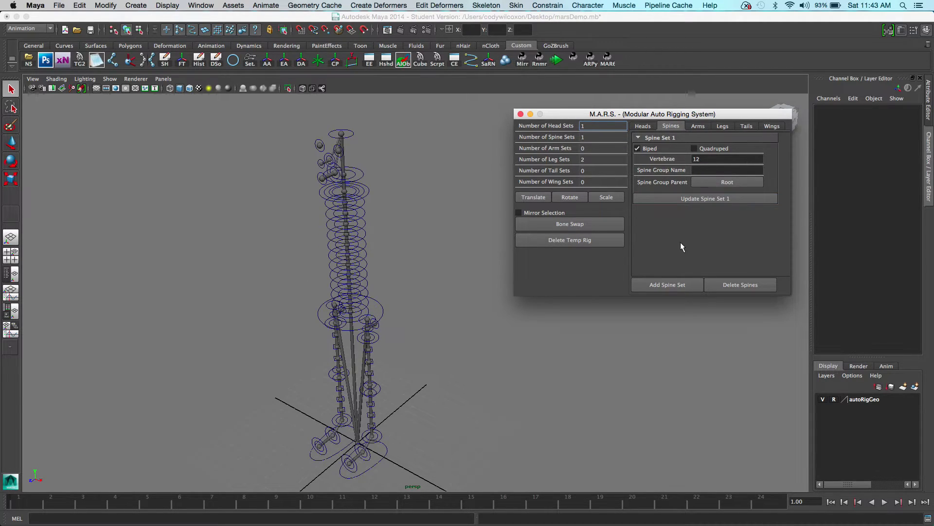
alt+drag(349, 289, 423, 249)
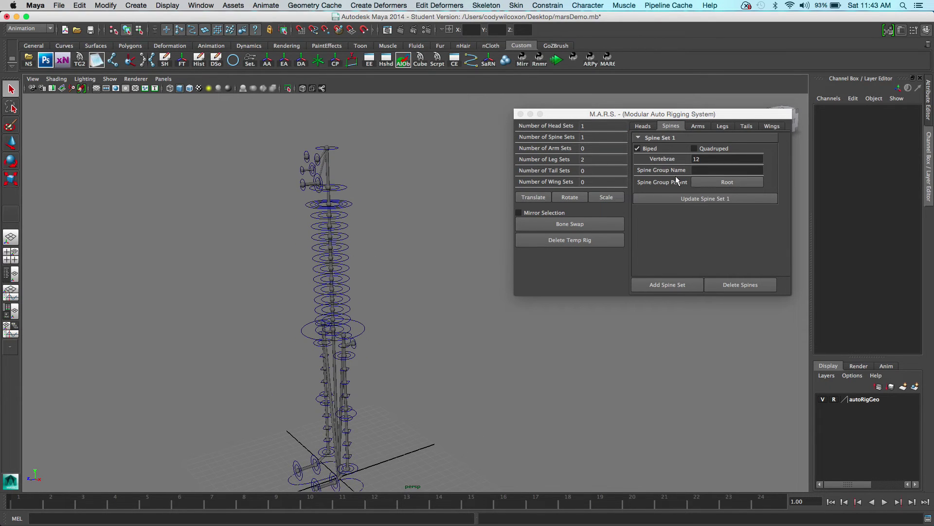
click(727, 182)
click(180, 116)
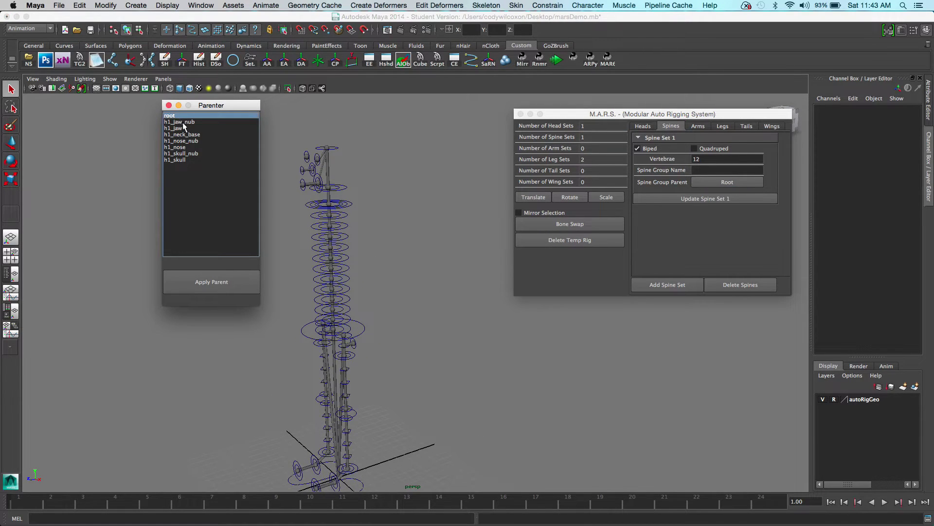
click(169, 105)
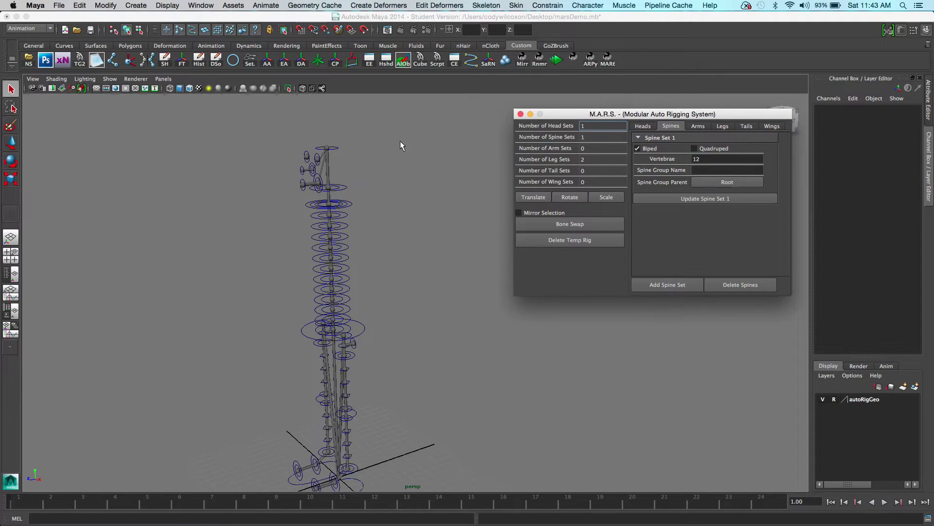
Change the parent of Head Set 1 to the spine's end joint, s1_spine_1_nub
click(642, 126)
click(710, 211)
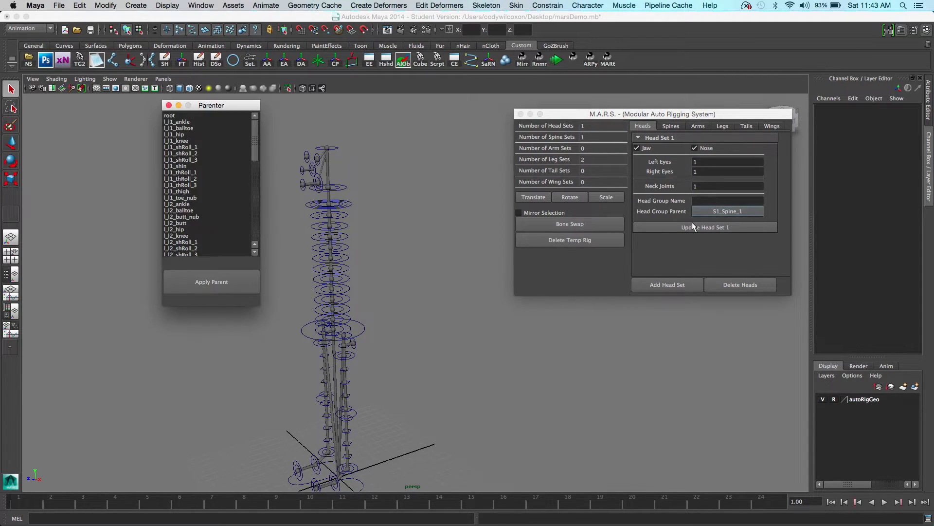
scroll(209, 206, down, 10)
click(185, 173)
click(204, 282)
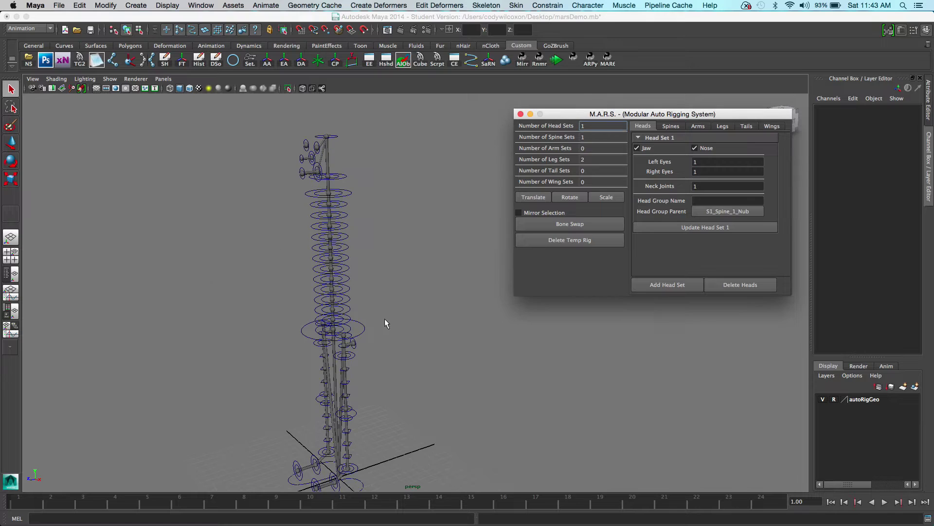
Switch Spine Set 1 to Quadruped and update it
click(671, 126)
click(707, 199)
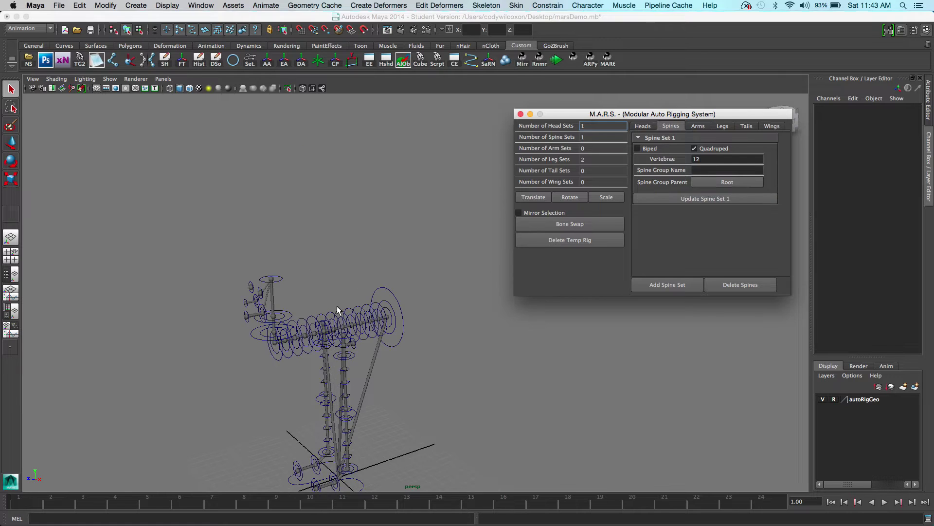
alt+middle_drag(363, 344, 395, 282)
alt+drag(395, 283, 324, 281)
scroll(323, 281, up, 4)
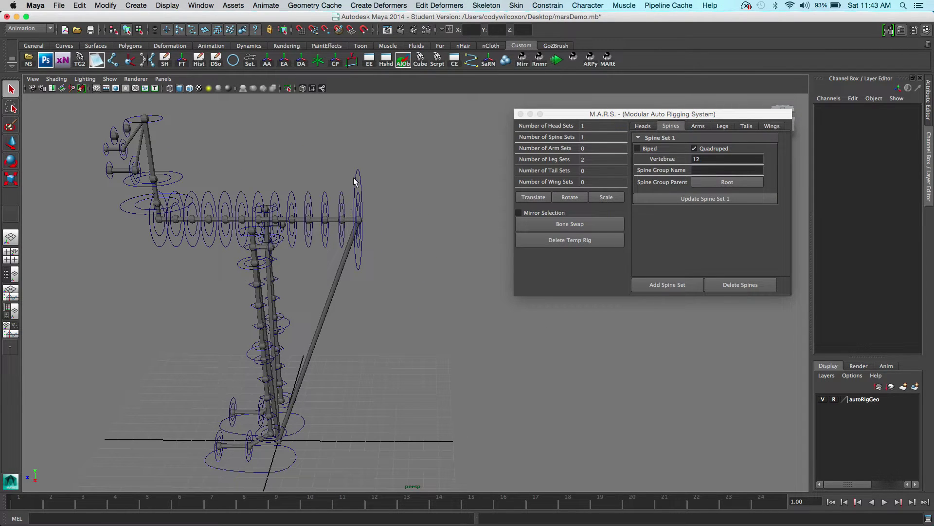
Parent Leg Set 2 to the rear spine joint s1_spine_12
click(724, 126)
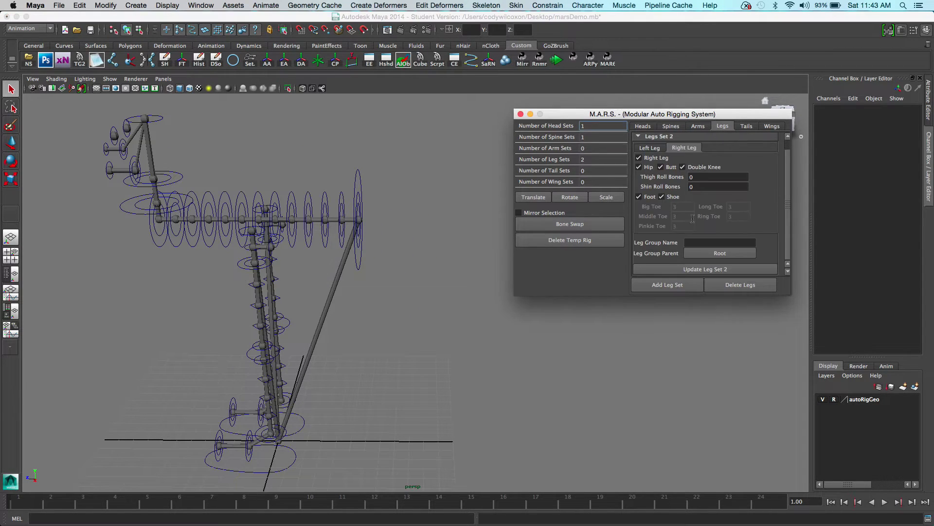
click(720, 253)
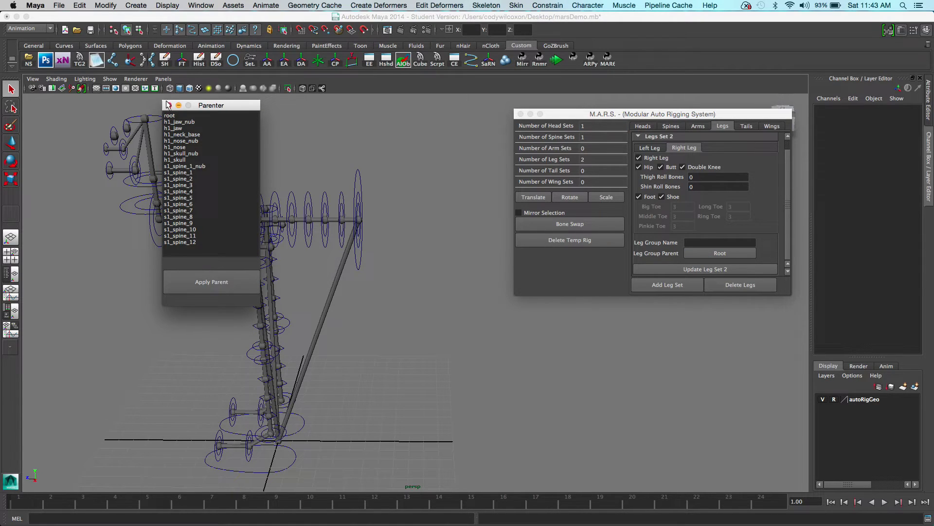
click(169, 105)
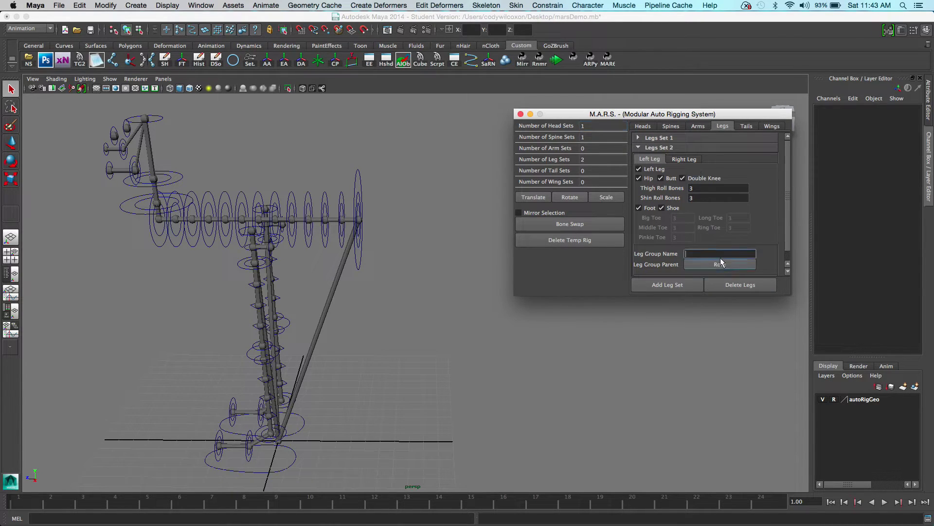
click(722, 262)
click(180, 242)
click(228, 284)
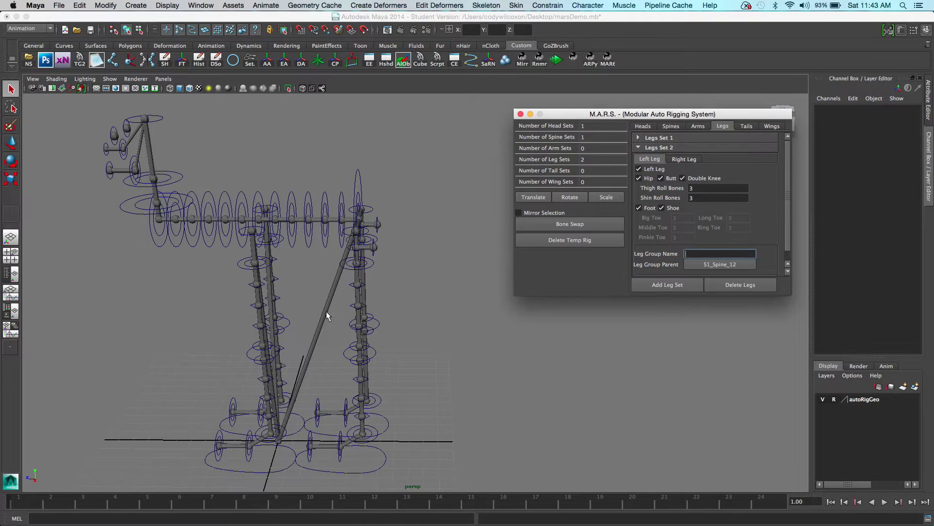
Parent Leg Set 1 to the front spine joint s1_spine_1
click(658, 138)
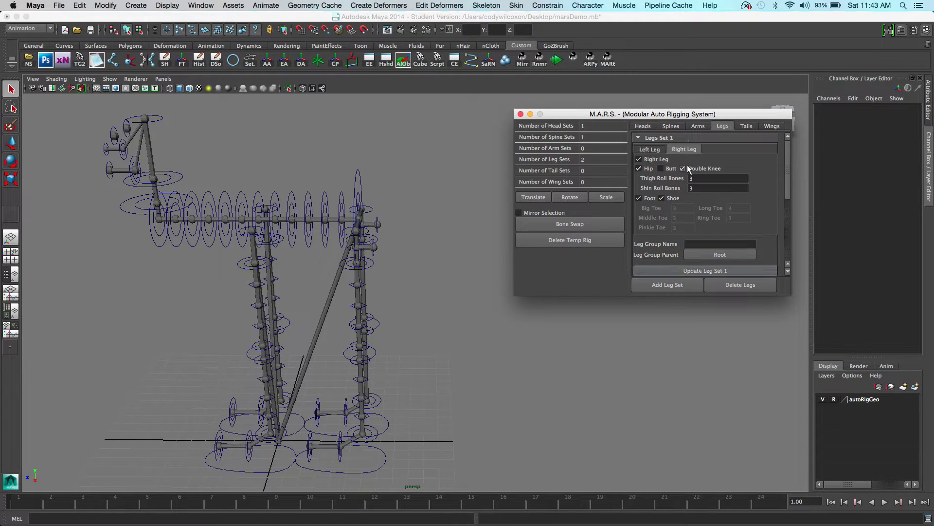
click(720, 255)
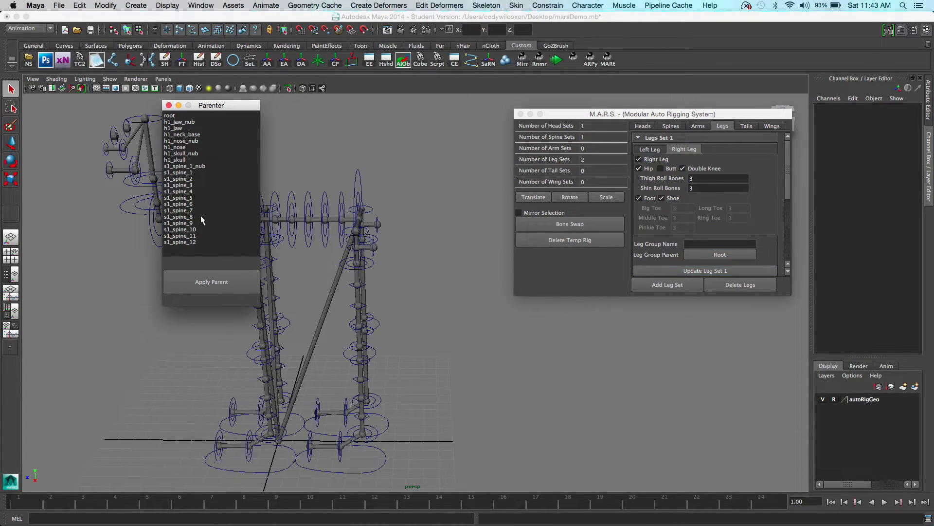
click(189, 173)
click(195, 290)
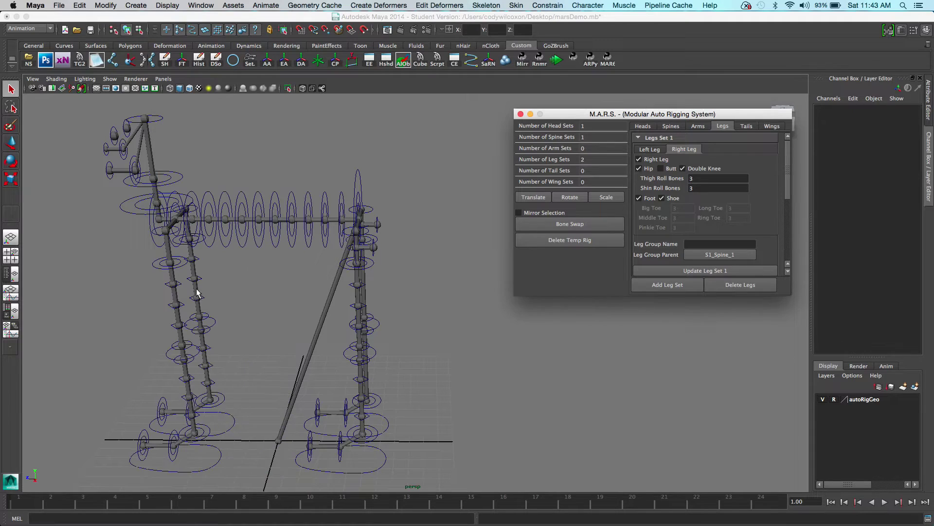
Add a tail set and update Tail Set 1 to 12 segments
click(747, 126)
click(666, 285)
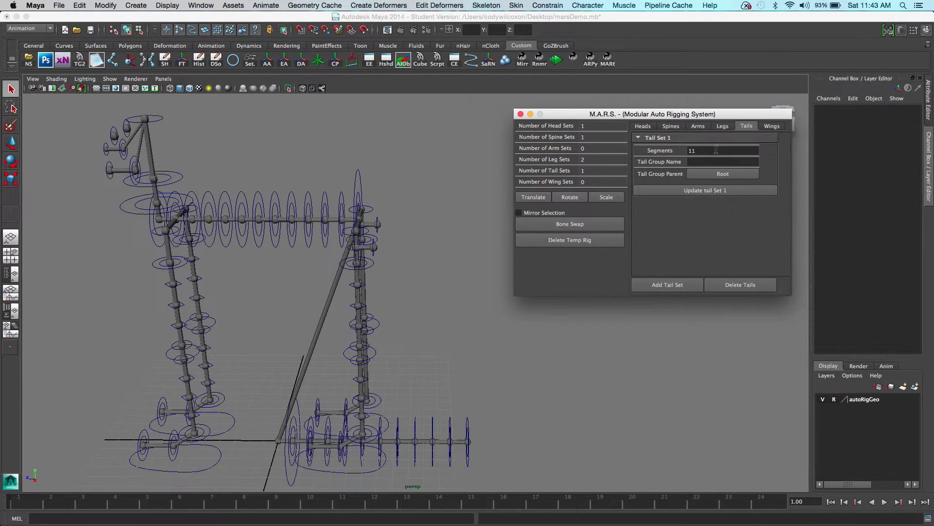
click(711, 189)
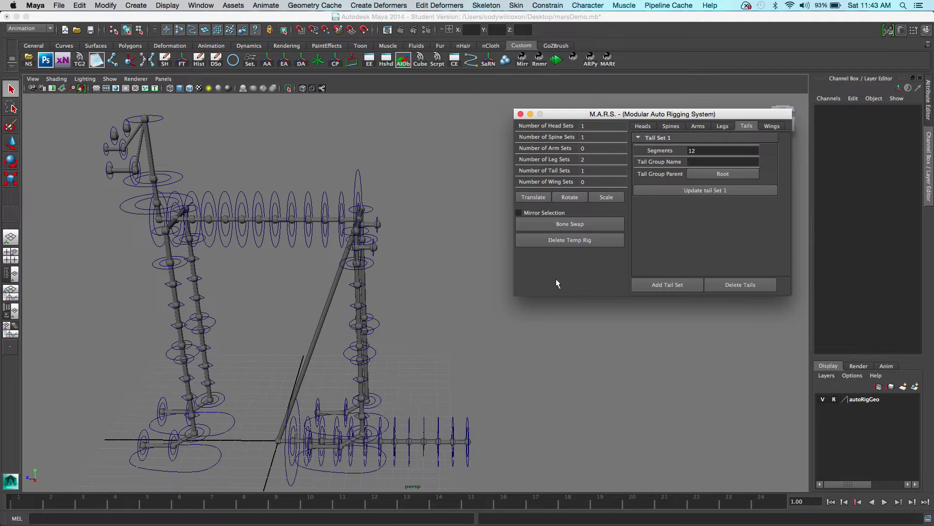
Parent Tail Set 1 to the rear spine joint s1_spine_12
click(723, 173)
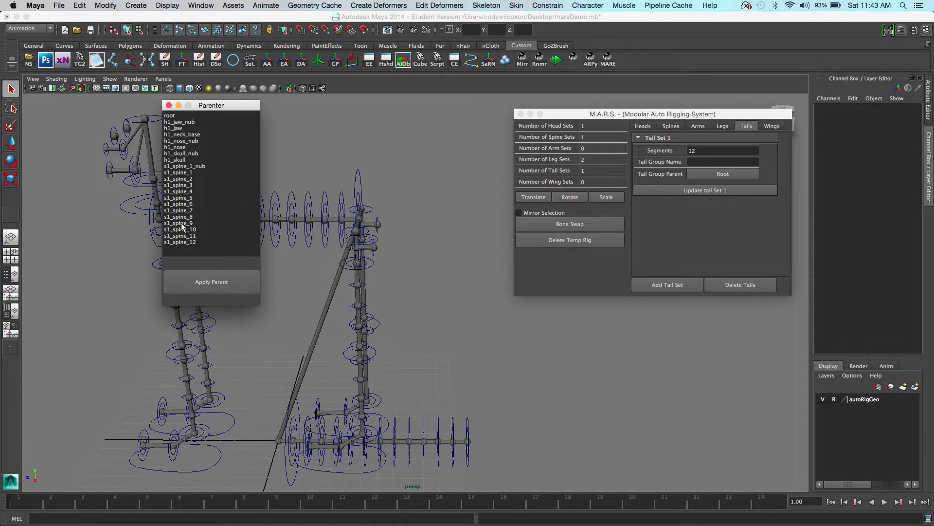
click(181, 242)
click(210, 282)
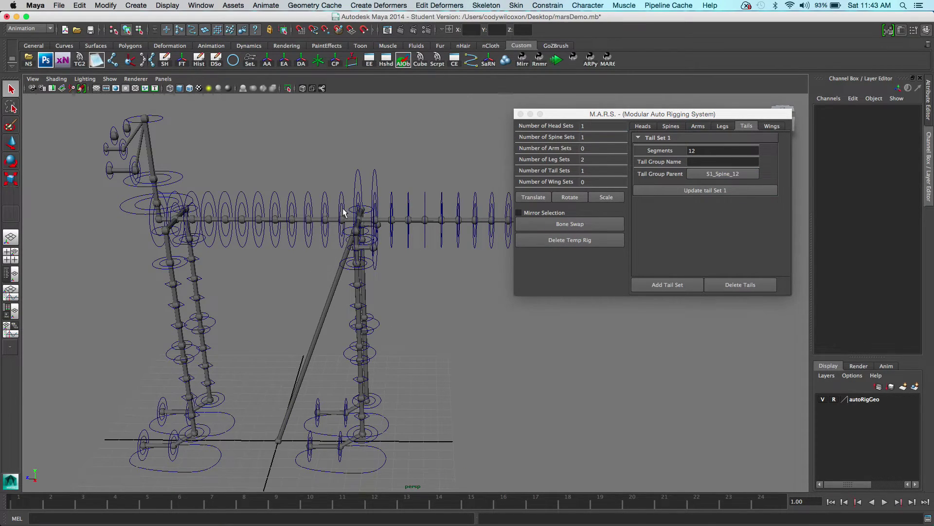
click(366, 181)
click(401, 169)
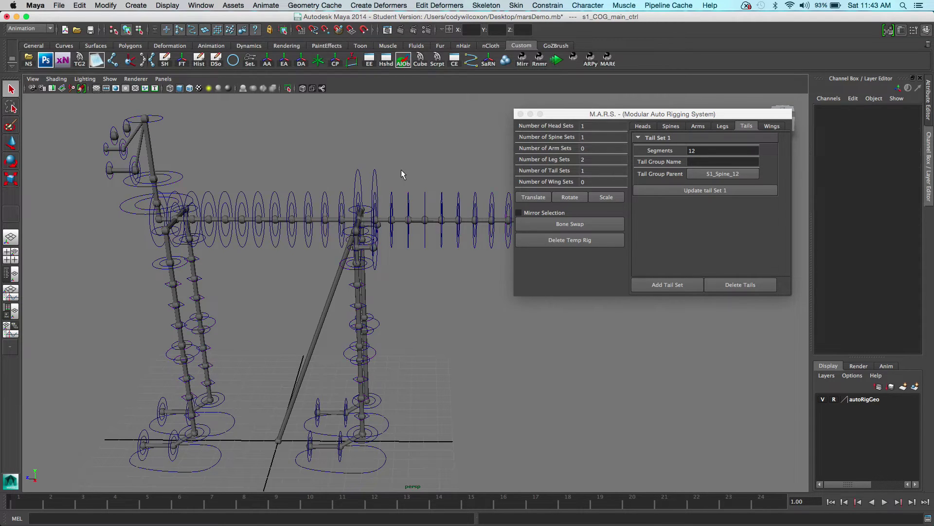
Select all the tail controls and translate them backward to Translate Z -1.194, lengthening the tail
alt+middle_drag(430, 207, 340, 283)
scroll(340, 282, down, 3)
alt+drag(379, 303, 433, 260)
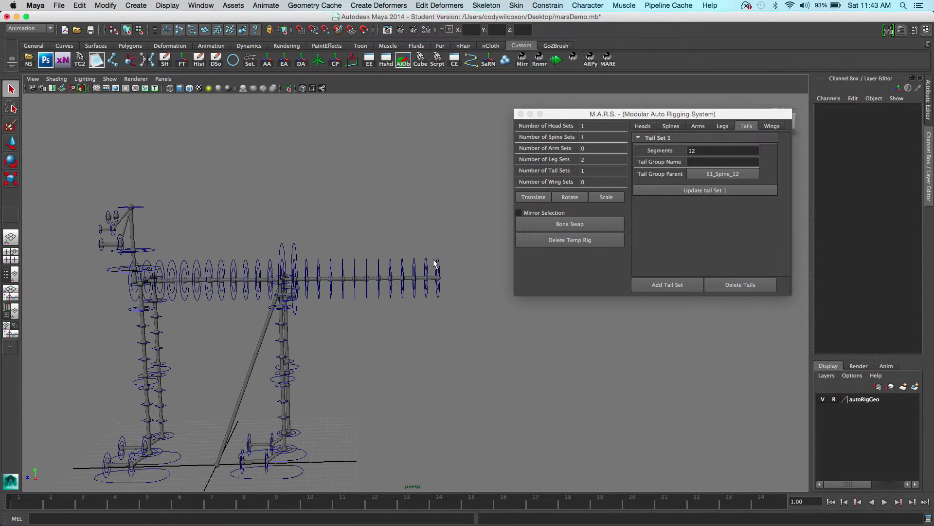
click(305, 265)
key(w)
drag(408, 278, 433, 277)
Rotate the selected tail controls together so the tail curls downward, and deselect them
key(e)
scroll(404, 269, down, 2)
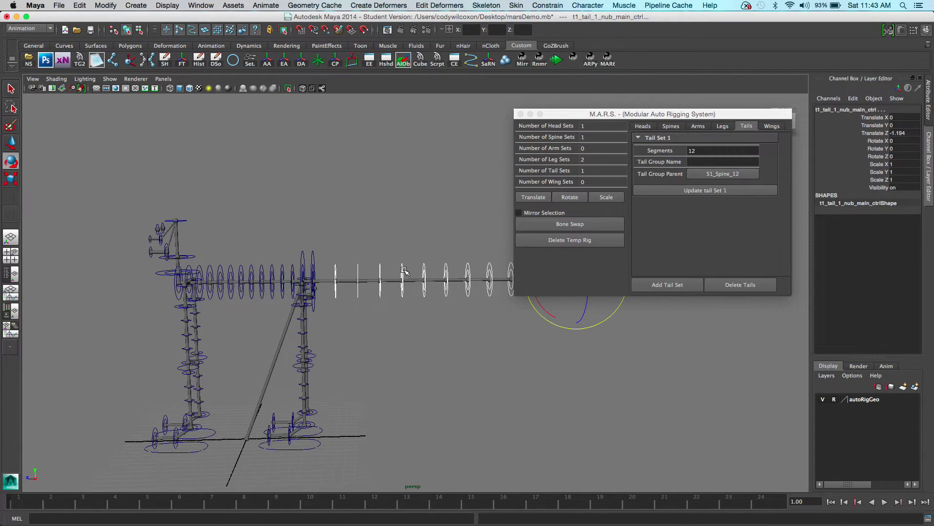
alt+middle_drag(417, 273, 301, 277)
drag(403, 256, 407, 253)
click(296, 253)
alt+middle_drag(139, 275, 347, 279)
alt+drag(347, 280, 477, 302)
scroll(341, 275, up, 3)
alt+middle_drag(511, 386, 386, 231)
alt+drag(386, 232, 526, 250)
click(519, 213)
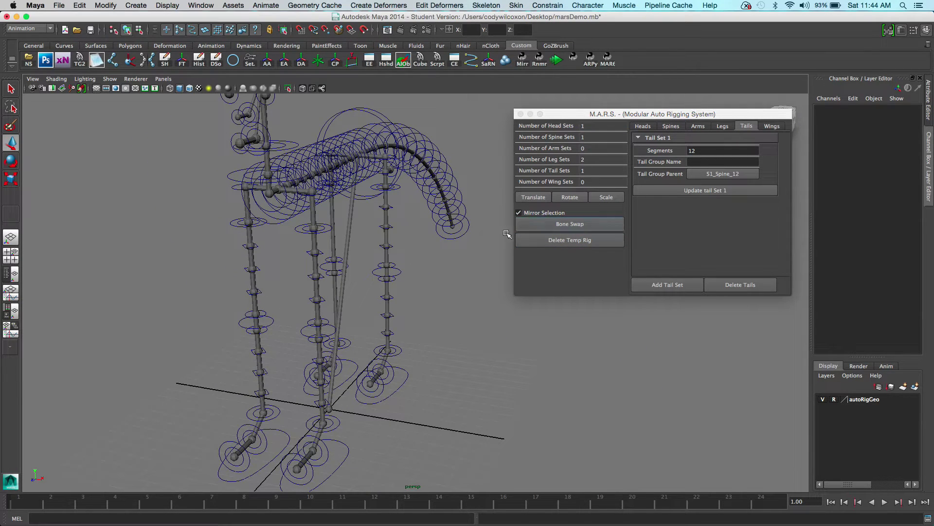
click(518, 213)
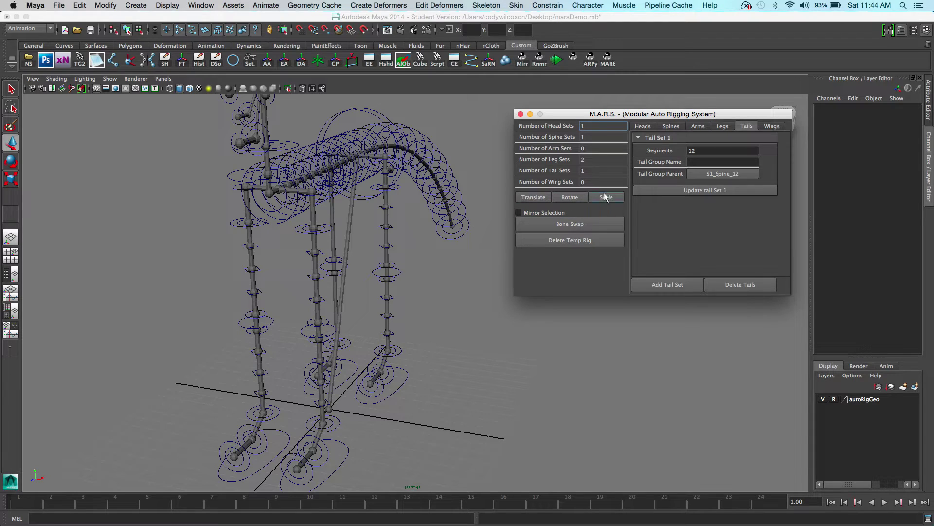
Move the left front thigh control to Translate X 1.648, scale it to 1.748, and mirror its scale and translation to the right leg
click(334, 234)
drag(334, 234, 370, 234)
key(r)
click(607, 198)
click(532, 197)
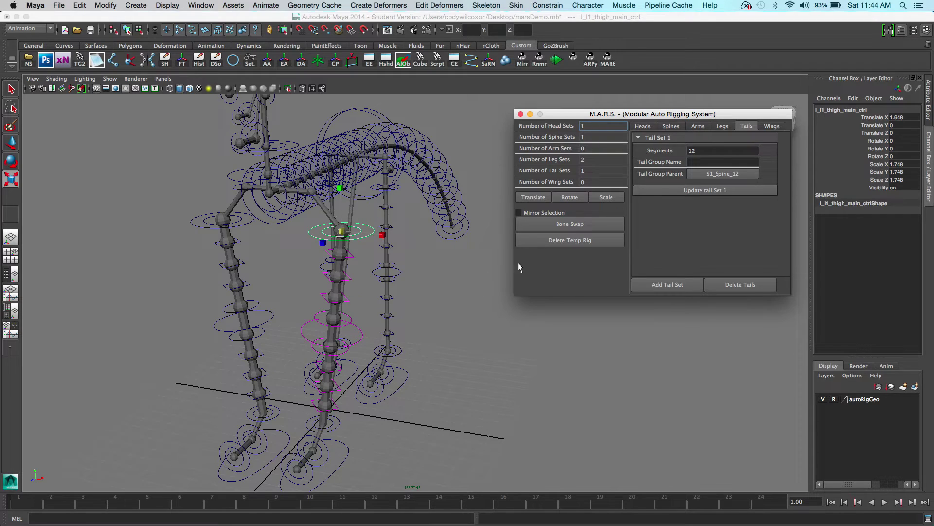
Reset the left front thigh control's scale to 1 on all axes and mirror the scale to the right leg
drag(905, 165, 908, 179)
text(1)
key(Return)
click(621, 196)
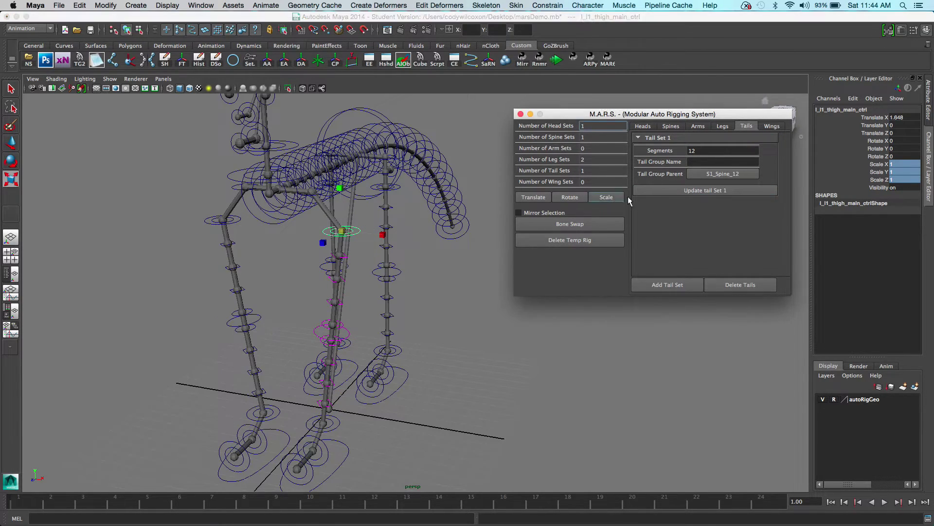
Reset the left front thigh control's Translate X to 0 and mirror the translation to the right leg
click(904, 117)
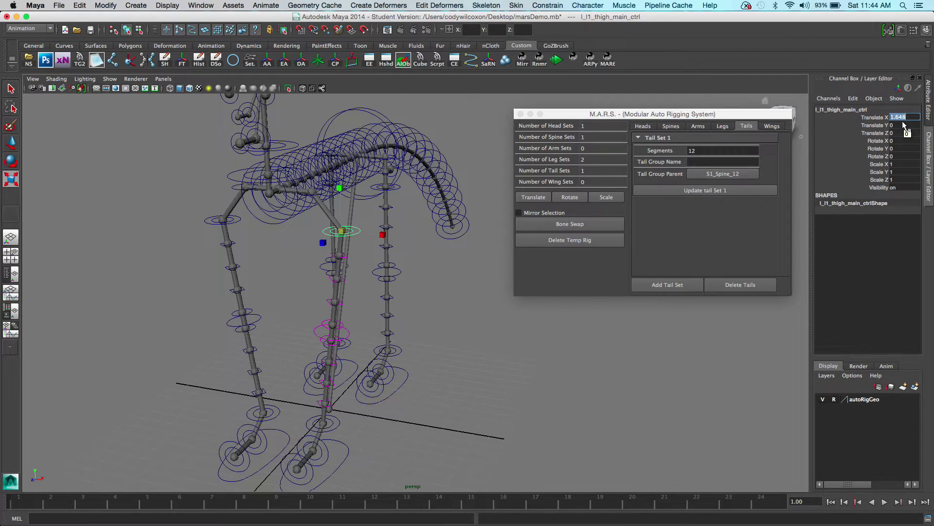
text(0)
key(Return)
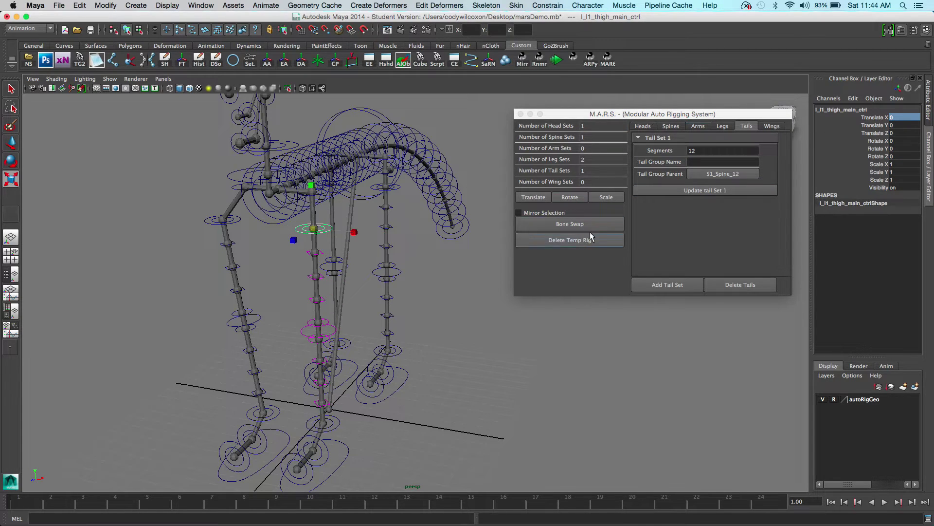
click(534, 196)
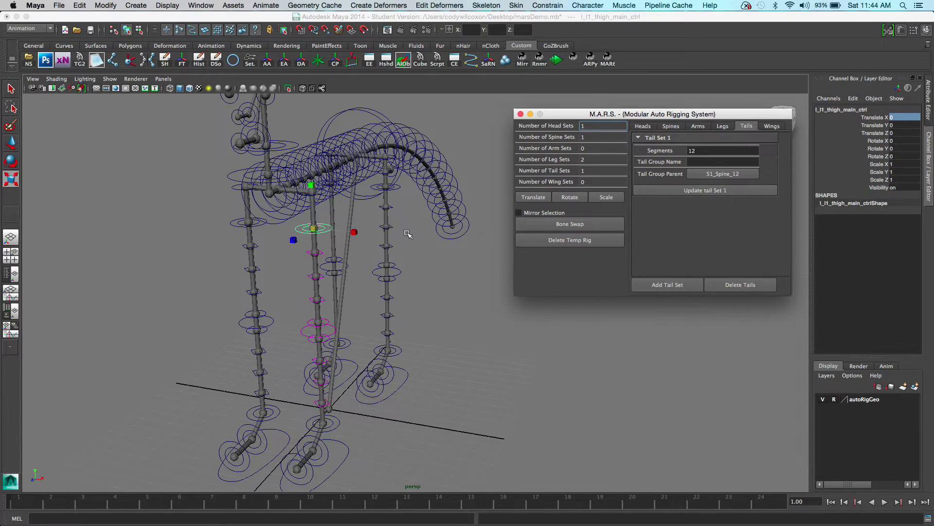
Enable Mirror Selection and reposition both front legs' hip controls, raising the thigh controls to Translate Y 2.157
click(11, 141)
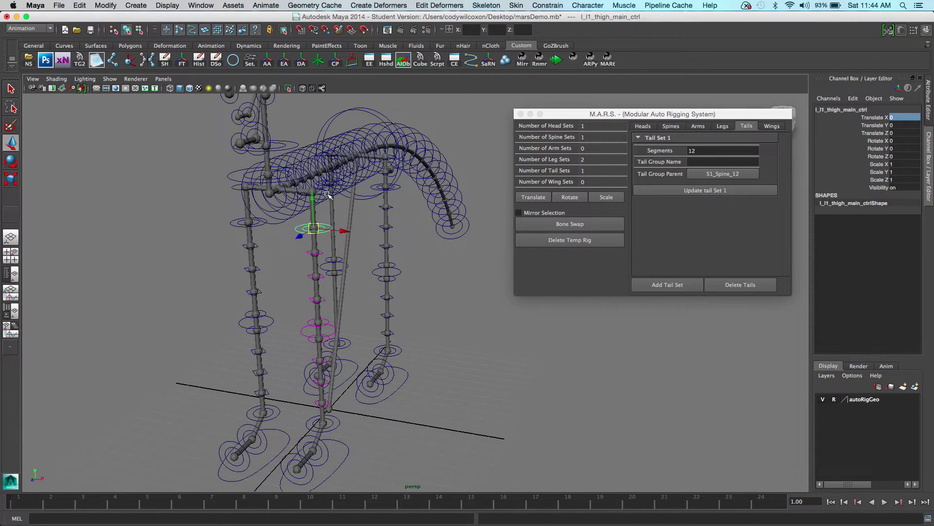
click(325, 195)
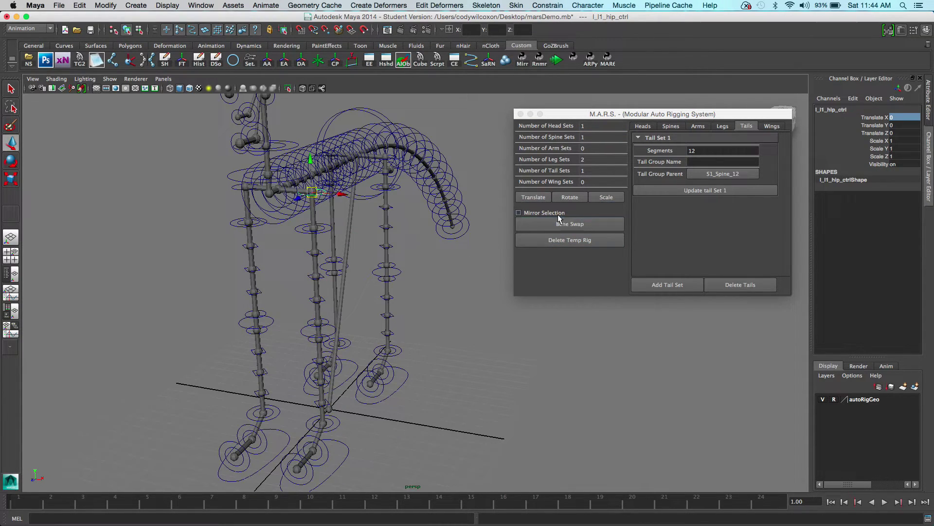
click(488, 280)
click(525, 212)
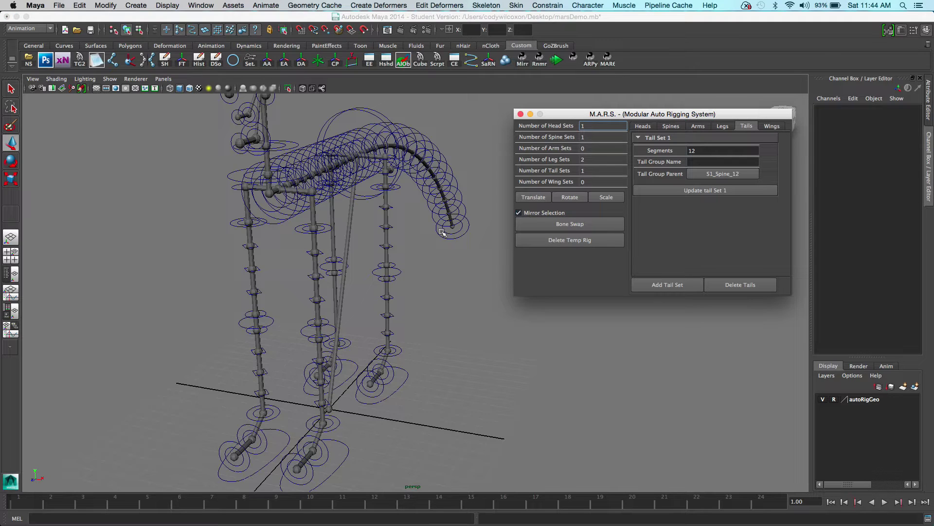
click(319, 194)
drag(312, 192, 332, 227)
click(331, 229)
click(331, 228)
drag(313, 194, 307, 167)
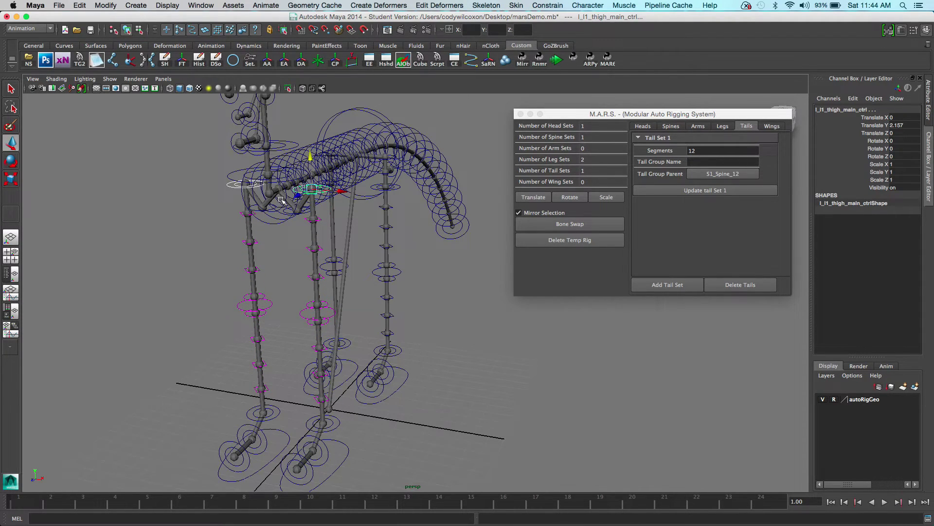
Lower both front hip controls together to well below the raised thigh controls
alt+right_drag(282, 199, 280, 253)
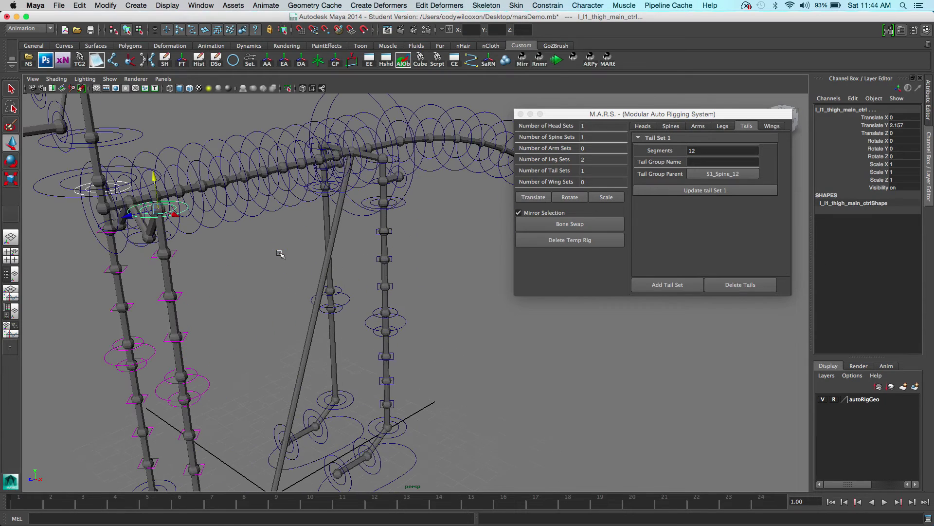
click(132, 240)
drag(123, 243, 129, 315)
click(229, 305)
click(178, 208)
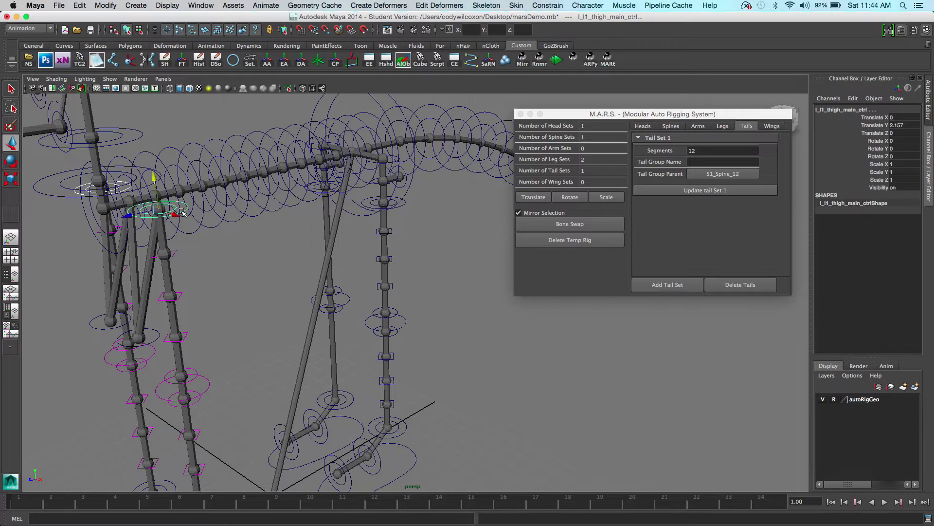
Lower both front thigh controls to about Translate Y -2.51 and shift both front knee controls backward
drag(154, 188, 201, 314)
alt+right_drag(302, 358, 304, 319)
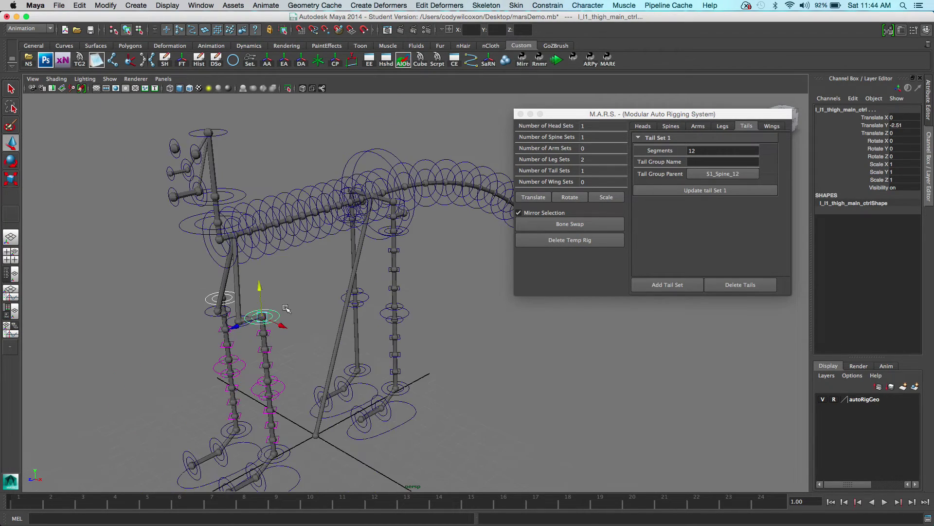
alt+drag(305, 319, 230, 324)
click(183, 290)
drag(135, 288, 147, 287)
Shorten both front feet by moving the toe-end controls slightly backward
click(190, 353)
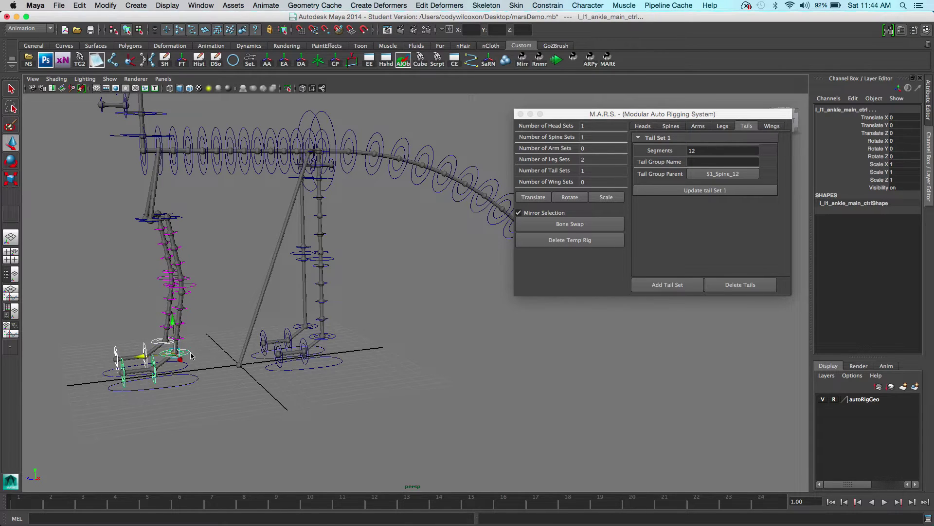
click(164, 362)
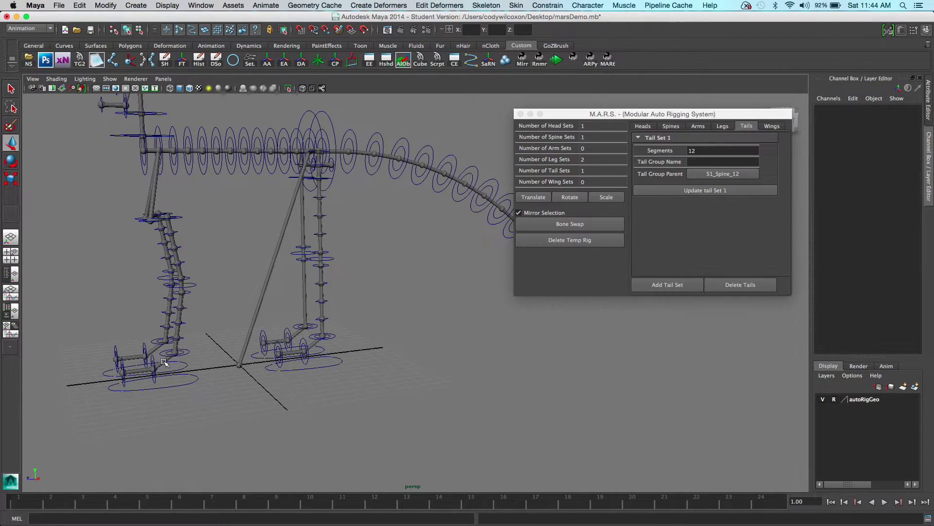
click(123, 364)
drag(109, 374, 119, 373)
click(204, 360)
Raise both front ankle controls slightly and lift both front thigh controls a little higher
click(174, 354)
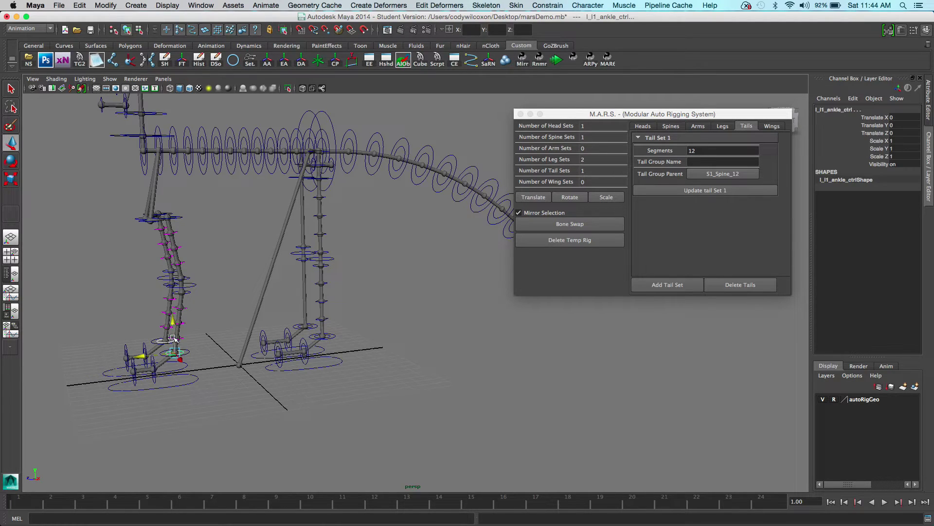
drag(175, 340, 174, 329)
click(180, 217)
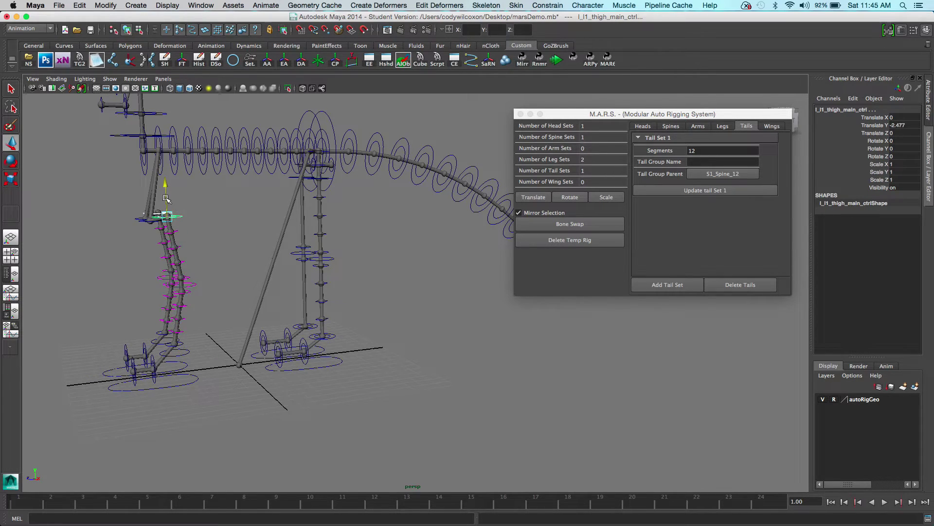
drag(164, 201, 167, 176)
Widen the rear stance by moving the mirrored rear thigh controls and foot controls outward
alt+drag(487, 234, 340, 248)
click(402, 190)
alt+middle_drag(339, 249, 368, 370)
scroll(367, 340, up, 5)
drag(306, 311, 288, 320)
alt+middle_drag(369, 428, 386, 326)
click(358, 434)
drag(341, 423, 314, 438)
Raise both rear ankle controls above the feet and move both rear knee controls forward to bend the legs
click(338, 400)
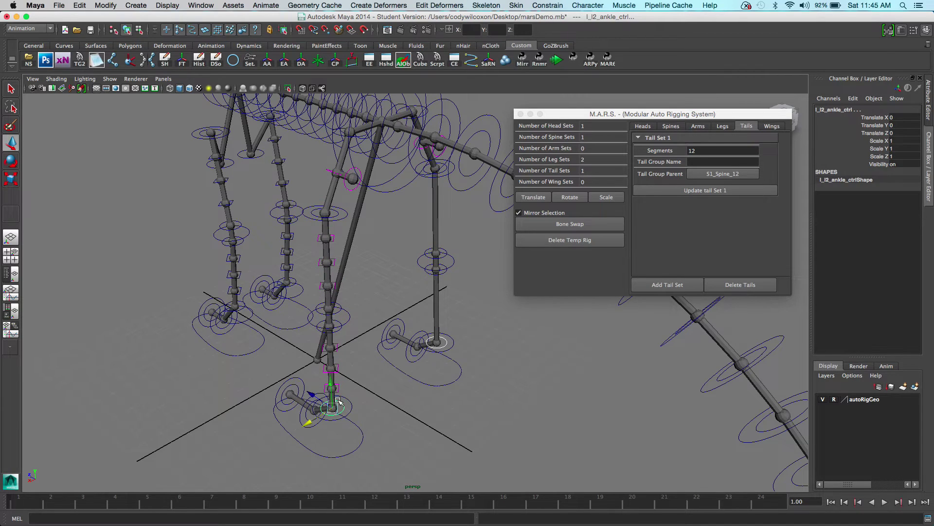
drag(333, 389, 322, 359)
click(349, 320)
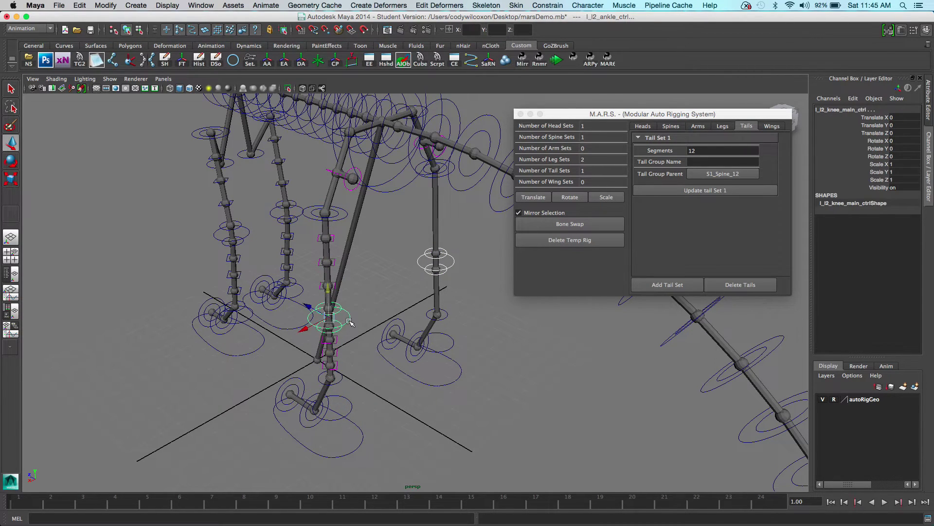
alt+drag(366, 382, 406, 354)
drag(323, 326, 301, 294)
click(307, 326)
click(122, 314)
drag(121, 316, 121, 317)
alt+right_drag(217, 348, 195, 338)
alt+drag(214, 345, 336, 392)
alt+middle_drag(426, 375, 327, 340)
click(326, 339)
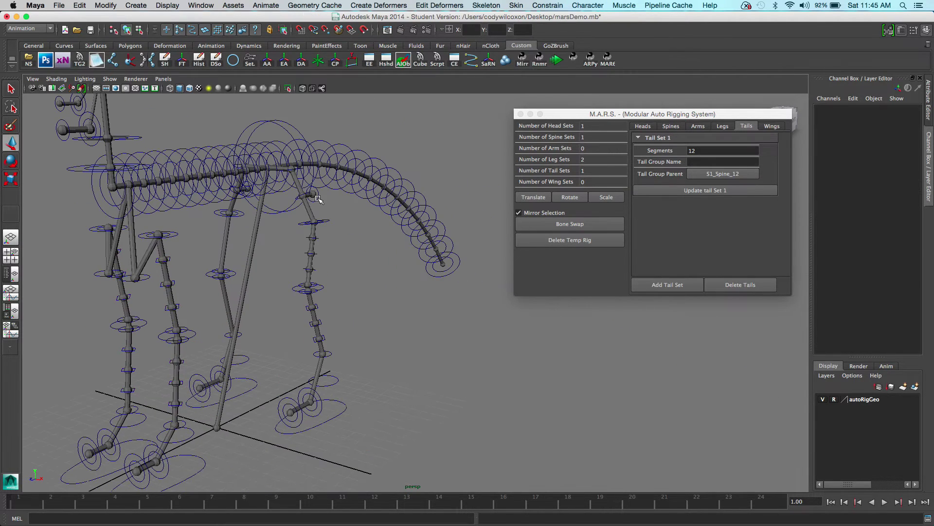
Set Head Set 1 to 10 neck joints and update the head set
alt+middle_drag(362, 258, 400, 350)
click(643, 125)
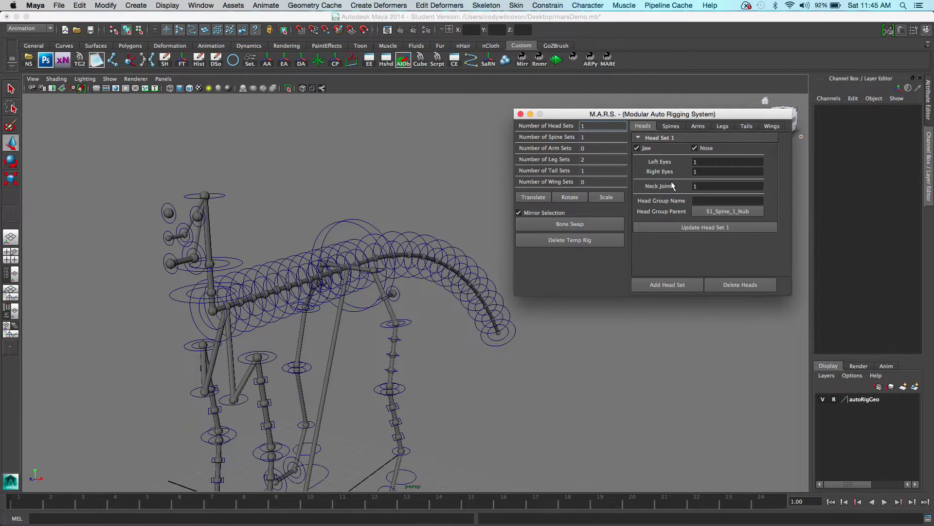
ctrl+drag(704, 186, 744, 187)
click(723, 227)
alt+drag(229, 258, 109, 248)
alt+right_drag(109, 248, 119, 241)
alt+middle_drag(120, 241, 243, 234)
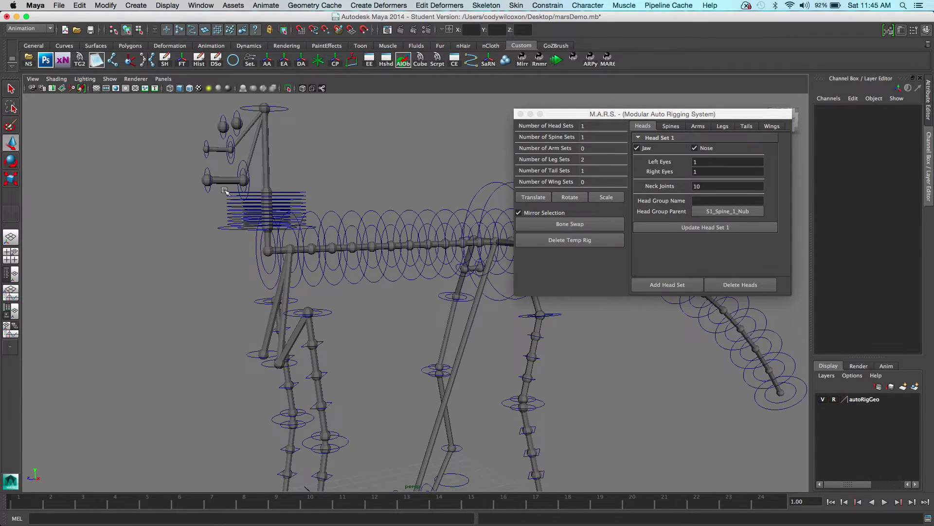
Raise the skull main control to Translate Y 1.505 to stretch the neck upward
drag(231, 224, 236, 224)
alt+right_drag(336, 217, 319, 208)
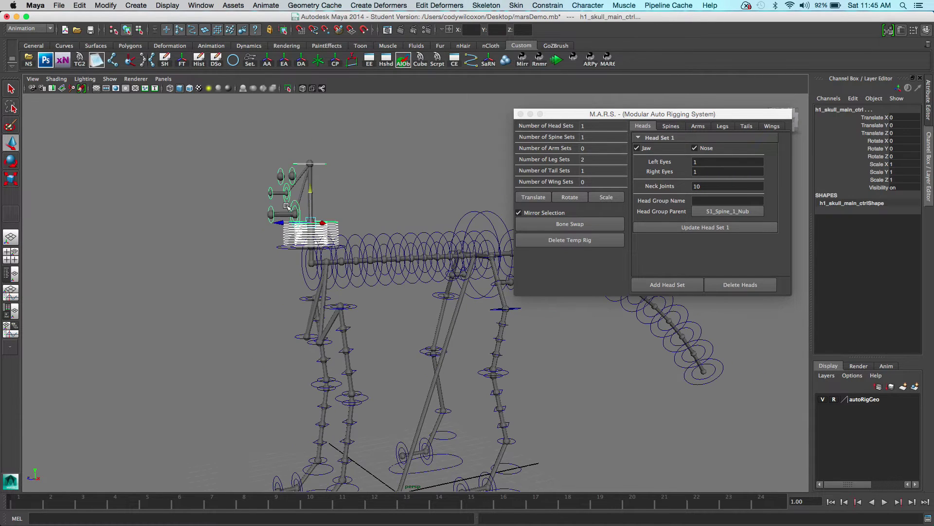
alt+middle_drag(319, 208, 371, 272)
drag(361, 266, 361, 146)
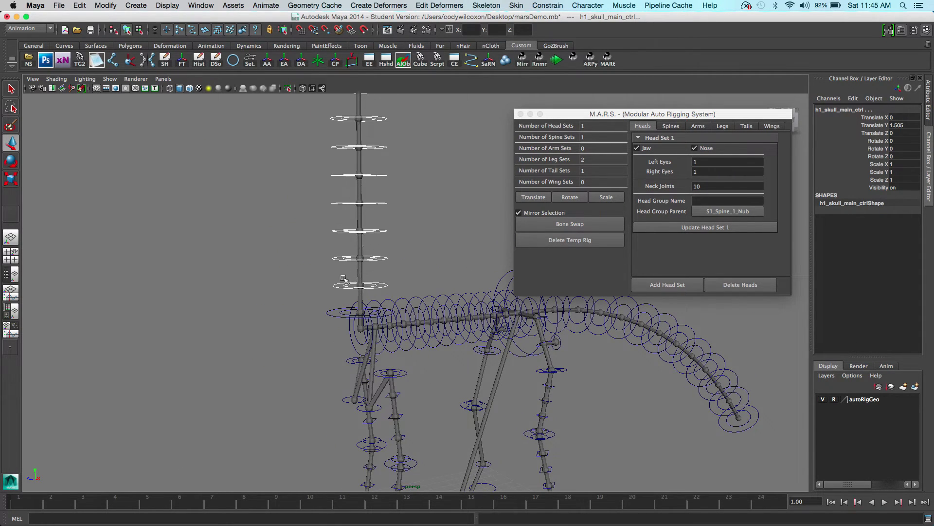
Set the neck base main control's Rotate X to 90 so the neck extends forward
click(329, 314)
key(e)
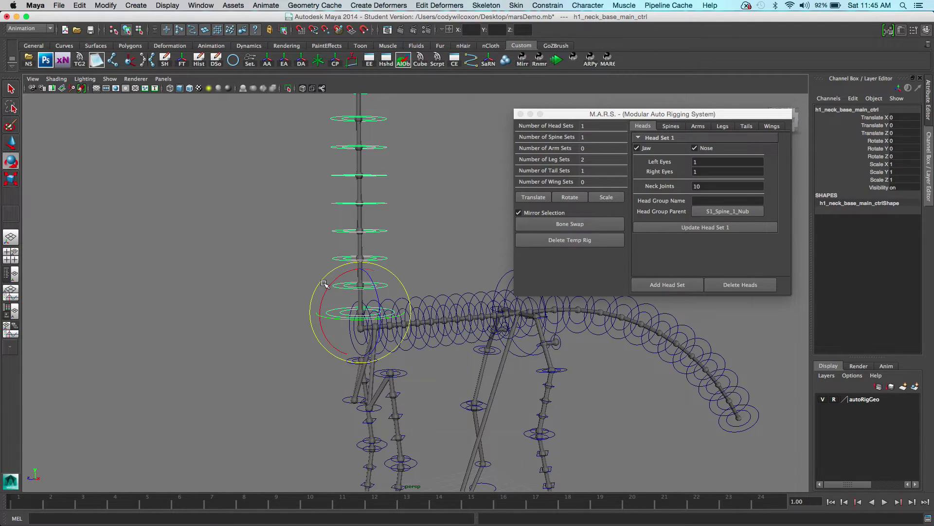
drag(323, 282, 312, 341)
click(897, 140)
text(90)
key(Return)
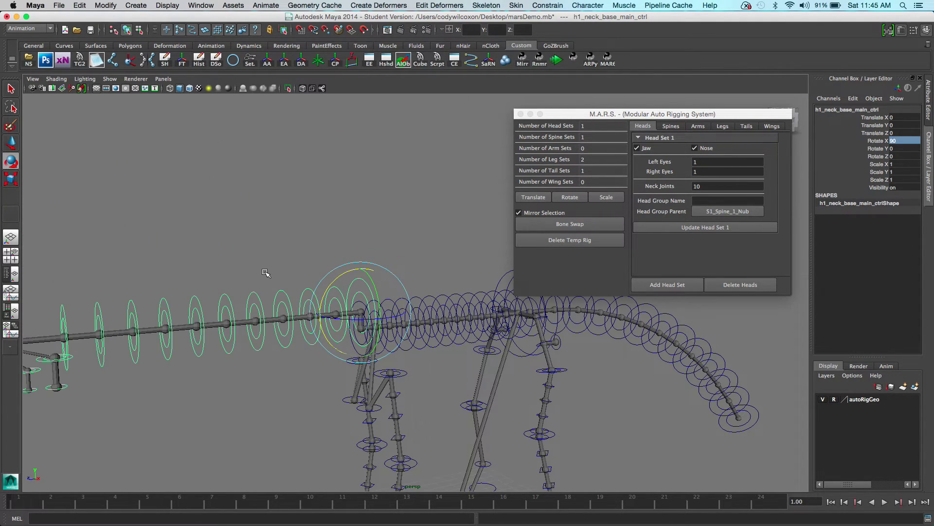
alt+drag(222, 276, 325, 273)
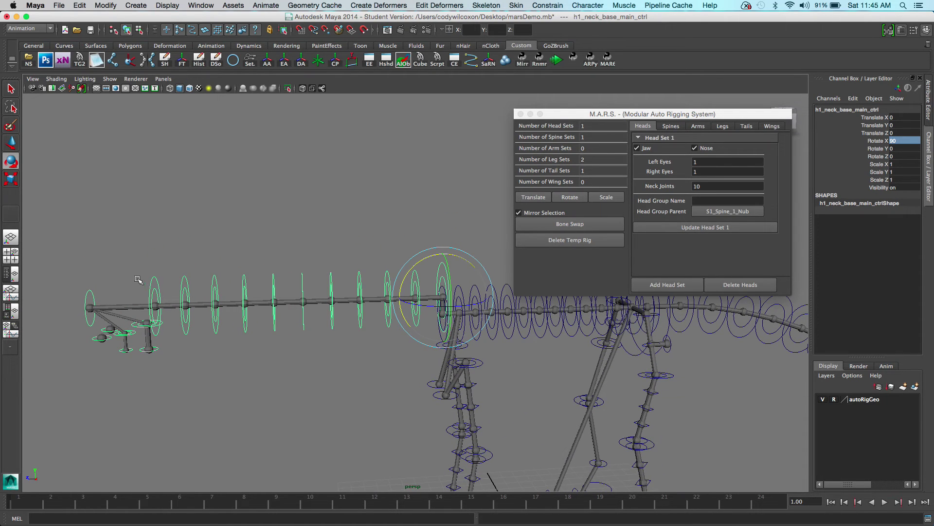
Rotate the skull main control to curl the neck upward and bring the head upright
key(Down)
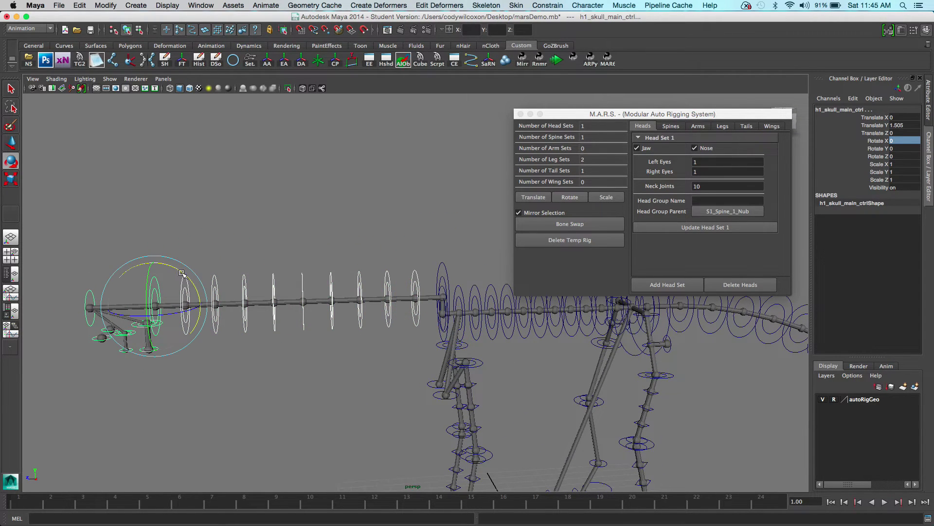
drag(176, 269, 183, 269)
click(296, 371)
Move the neck base main control to Translate Y -0.975 and Translate Z 1.597, in line with the spine's front end
click(440, 275)
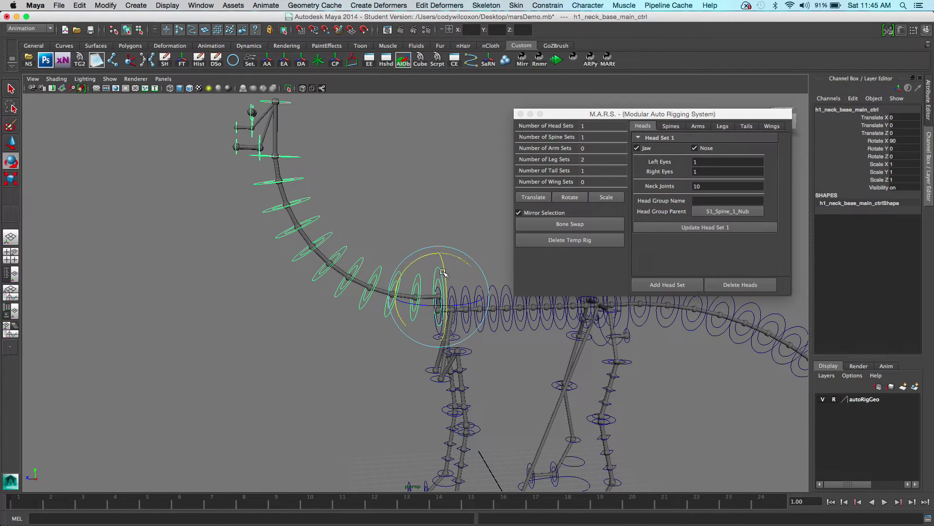
key(w)
middle_drag(443, 275, 420, 275)
drag(419, 276, 420, 289)
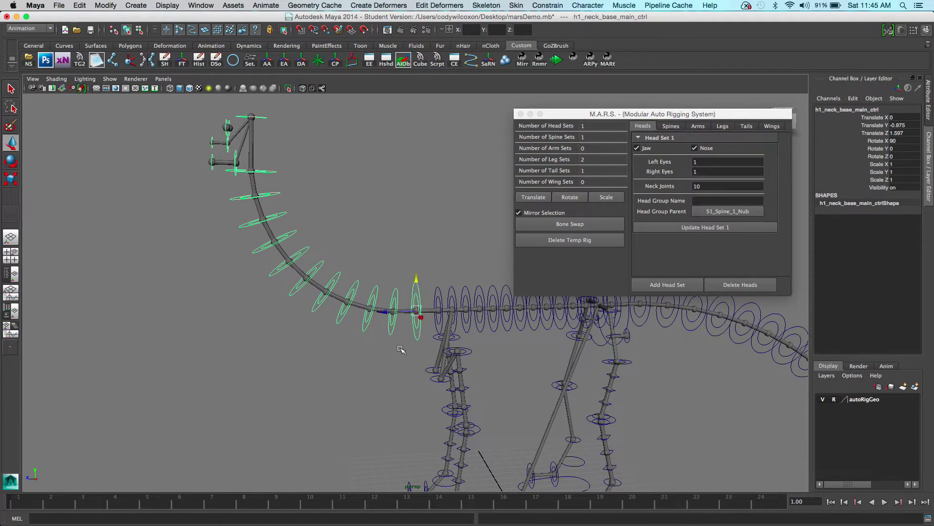
click(392, 373)
Convert the finished creature rig to joints with Bone Swap and clear it from the scene with Delete Temp Rig
mouse_move(392, 374)
alt+mouse_down()
mouse_move(433, 368)
mouse_move(379, 373)
alt+mouse_up()
alt+middle_drag(406, 409, 372, 331)
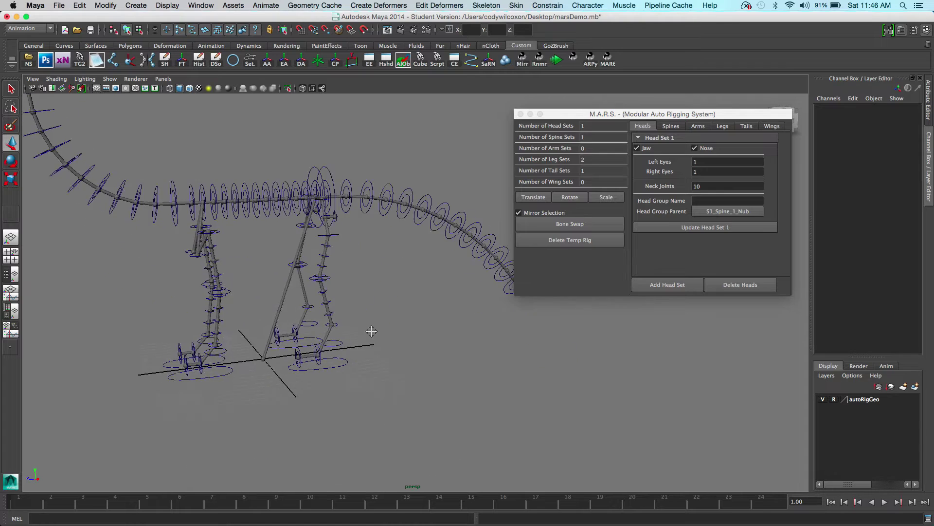
alt+drag(371, 331, 386, 312)
click(570, 223)
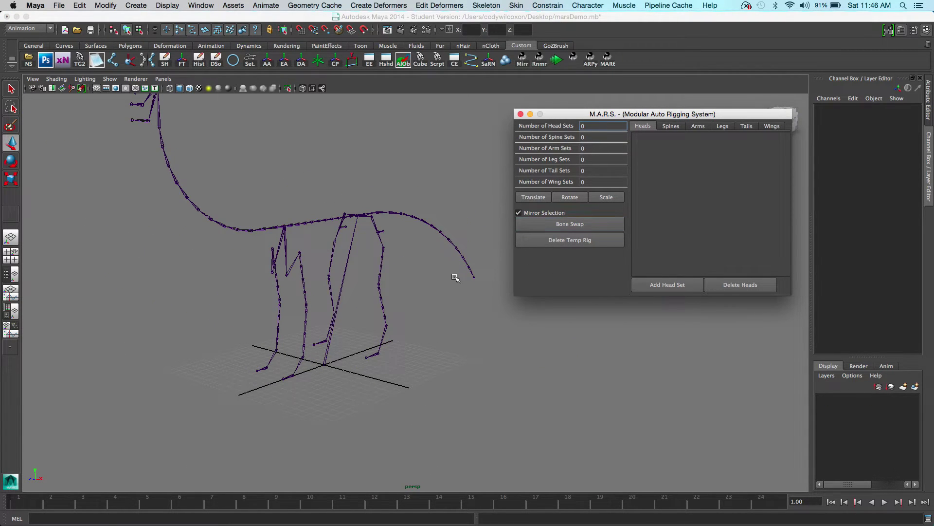
alt+middle_drag(359, 247, 453, 319)
alt+drag(454, 319, 432, 318)
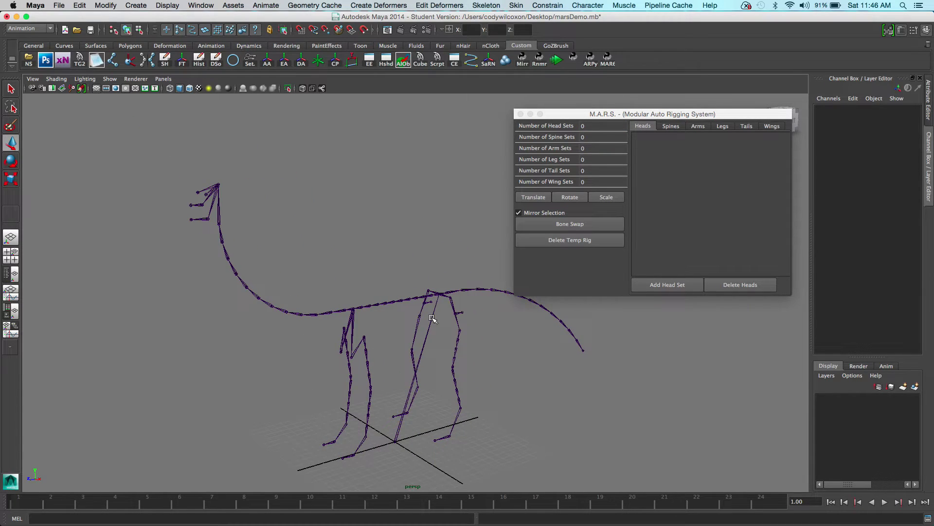
click(539, 236)
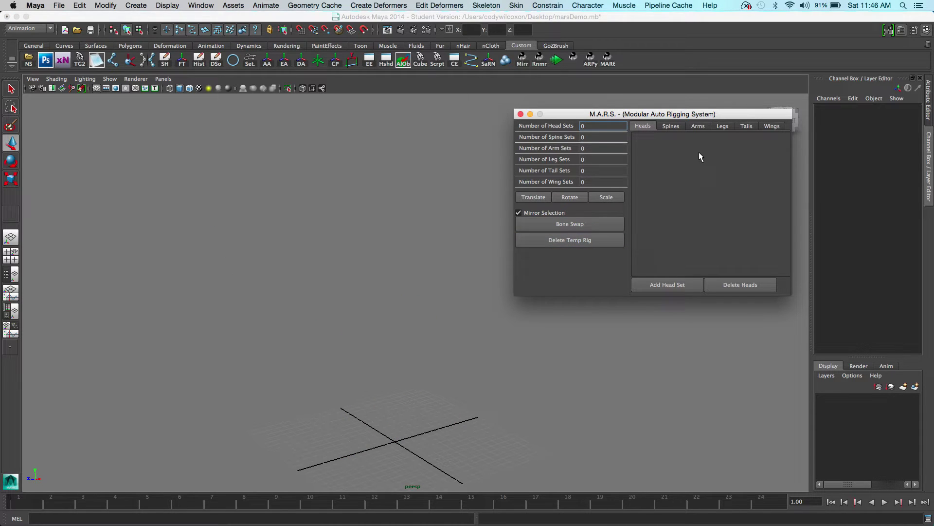
Add a head set and update it with no nose, two left eyes, two right eyes and 6 neck joints
click(658, 284)
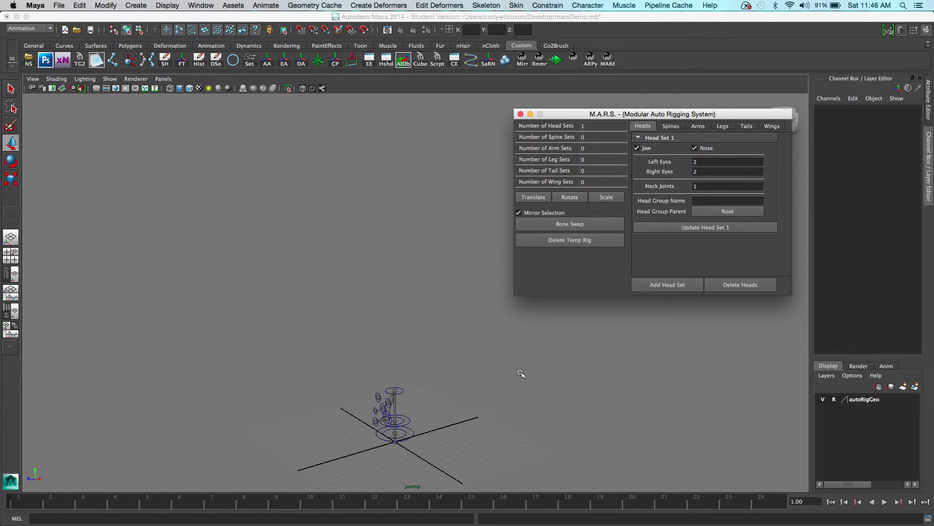
alt+middle_drag(520, 373, 488, 243)
alt+right_drag(488, 243, 603, 209)
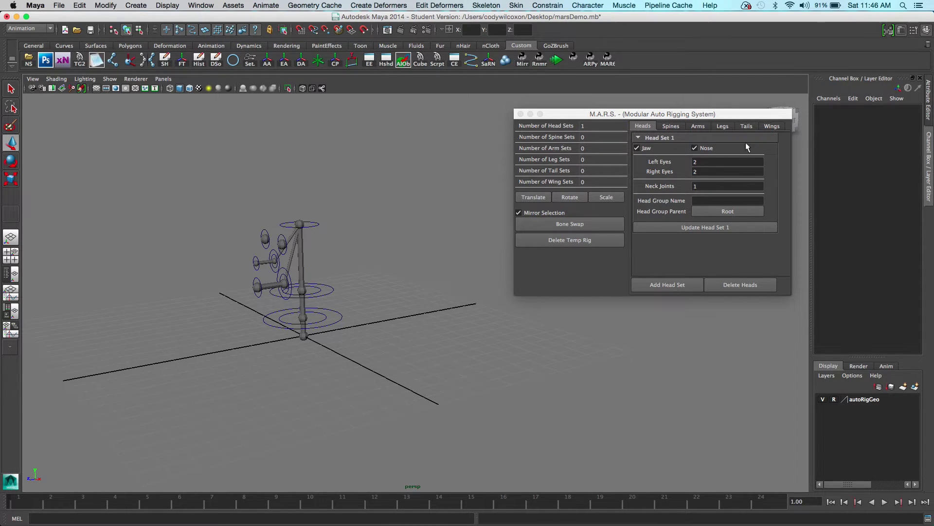
click(720, 147)
double_click(705, 186)
text(5)
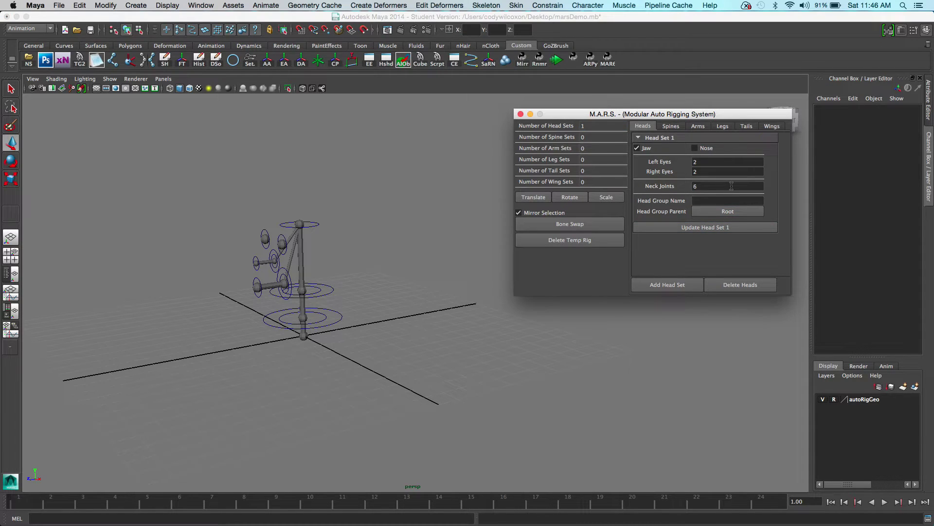
click(706, 226)
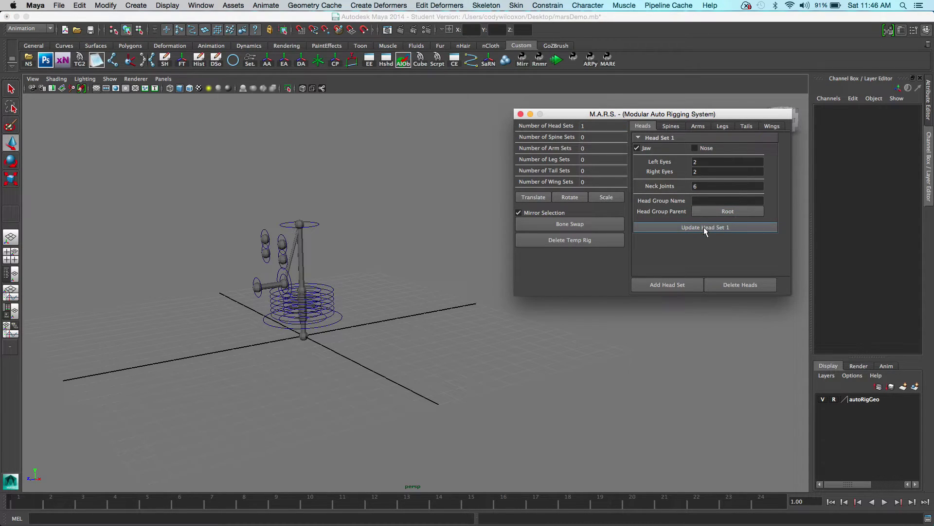
Add a spine set and update it as a quadruped spine with 10 vertebrae
click(670, 126)
click(675, 286)
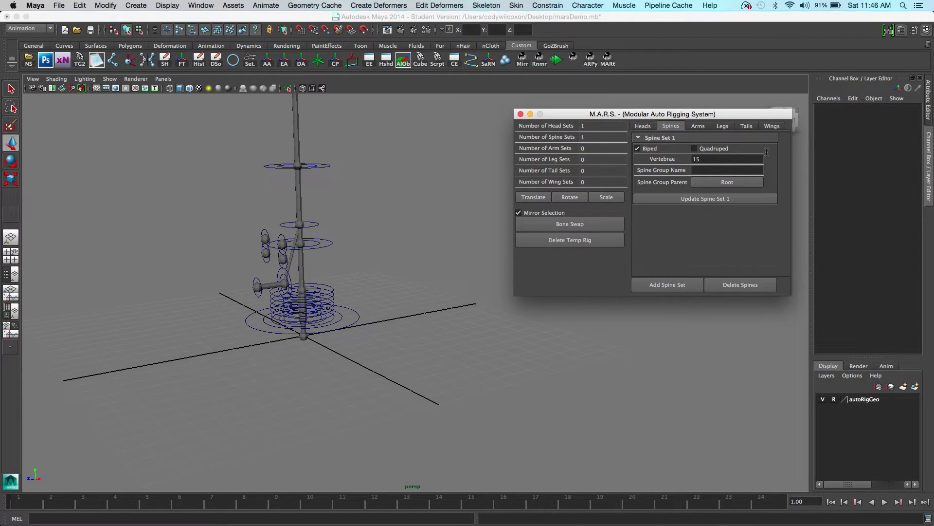
click(694, 148)
click(720, 201)
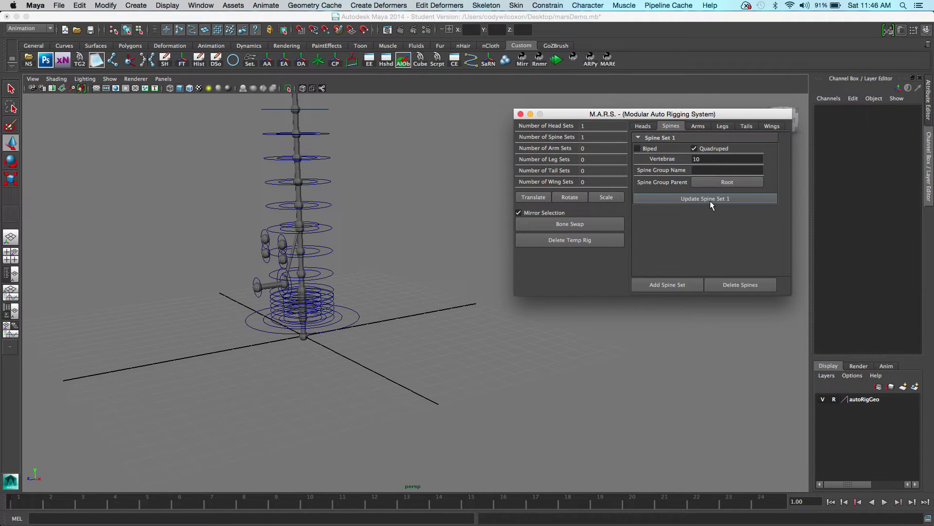
click(711, 201)
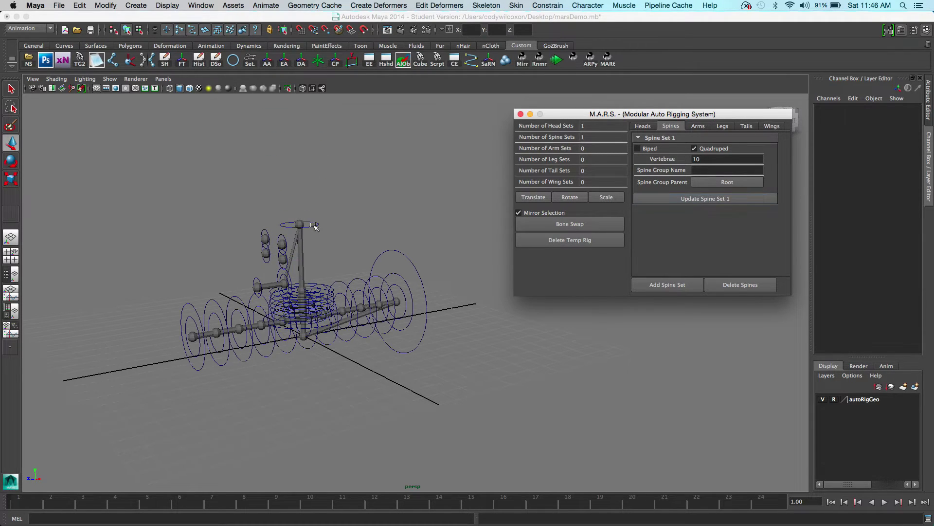
Add a leg set with its default options and update Spine Set 1 to match the leg height
click(723, 126)
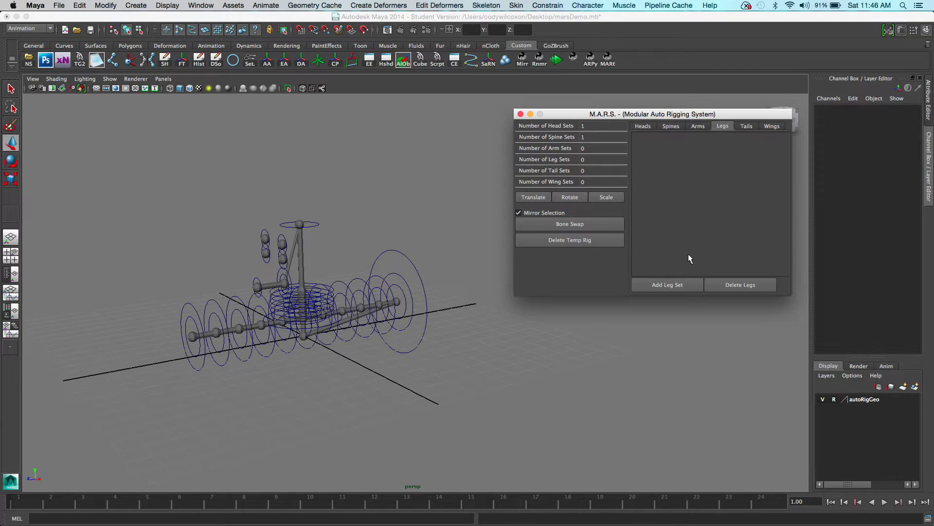
click(668, 285)
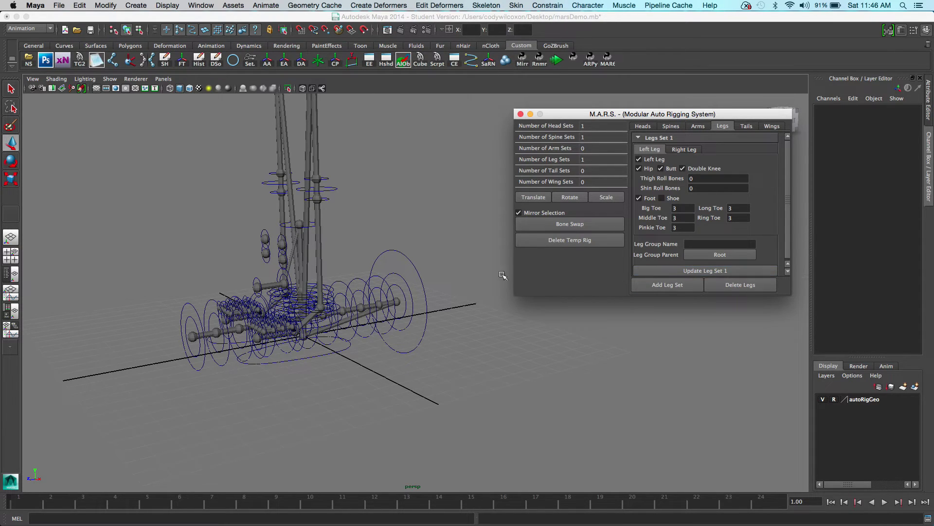
alt+drag(294, 289, 369, 301)
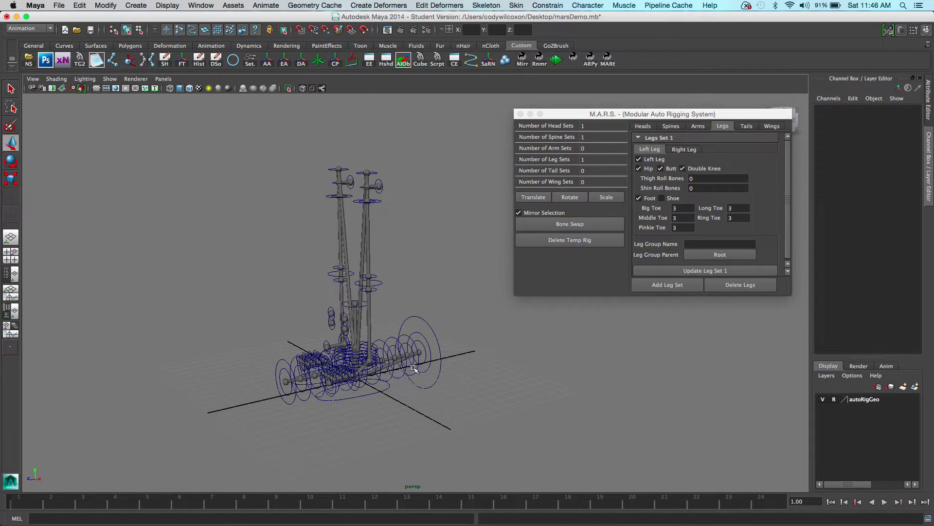
click(671, 126)
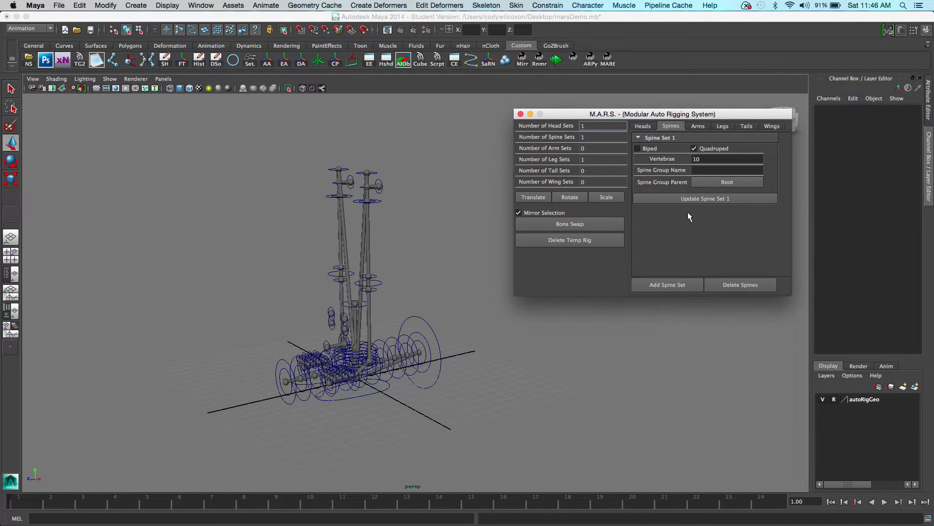
click(693, 198)
Parent Leg Set 1 to s1_spine_10 and apply the new parent
click(722, 126)
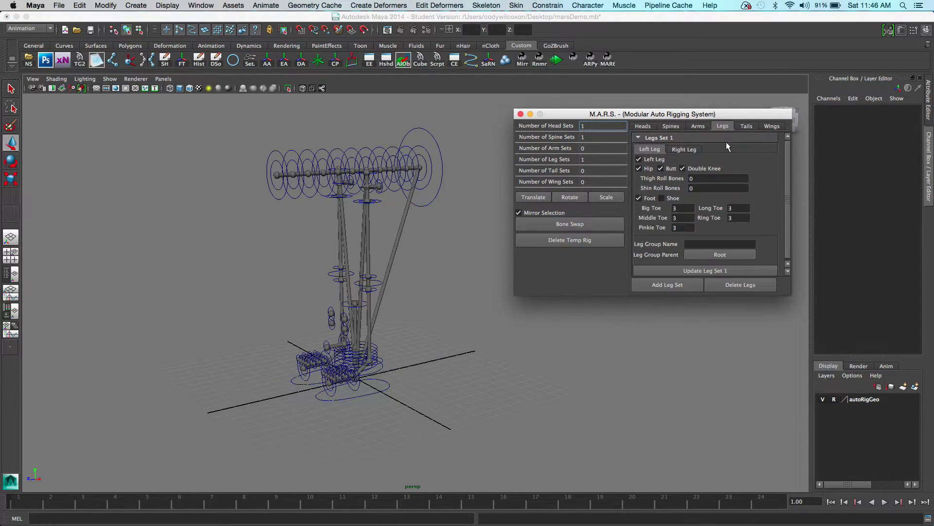
click(721, 256)
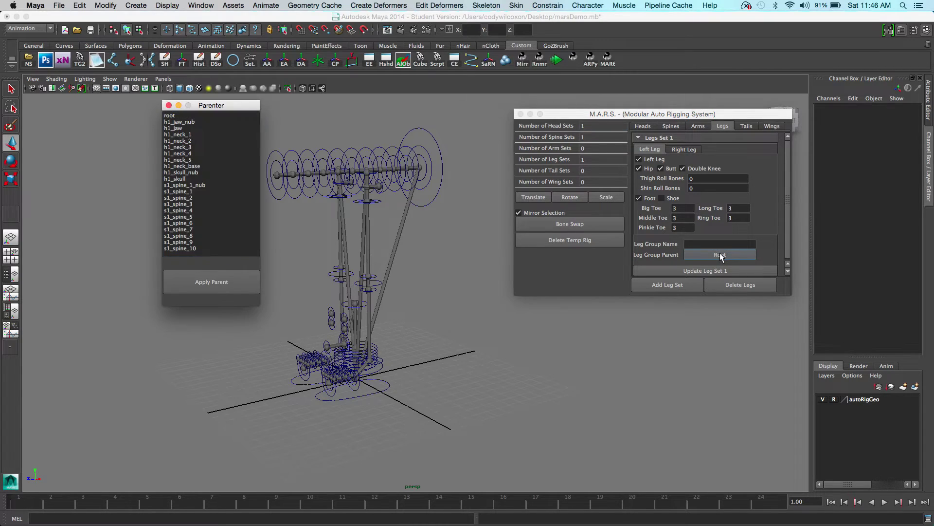
click(179, 249)
click(208, 282)
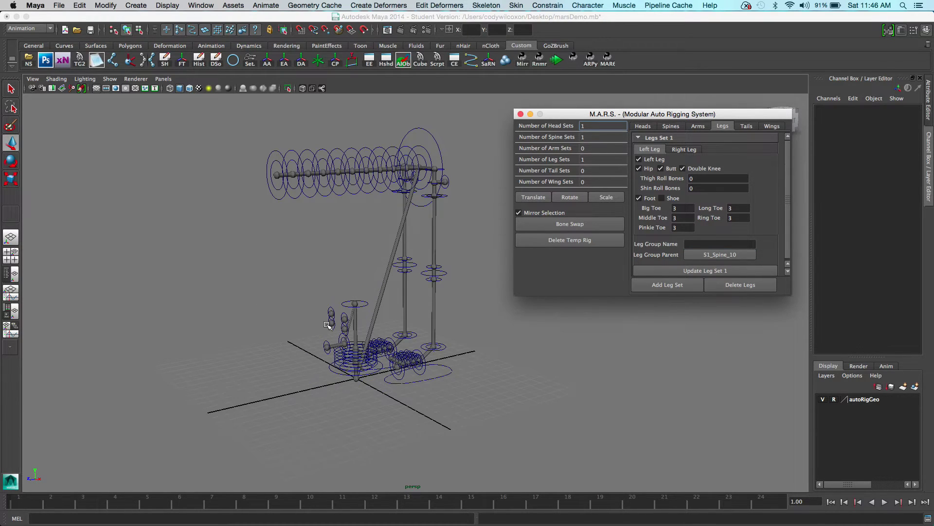
Parent Head Set 1 to s1_spine_1_nub and apply the new parent
click(643, 126)
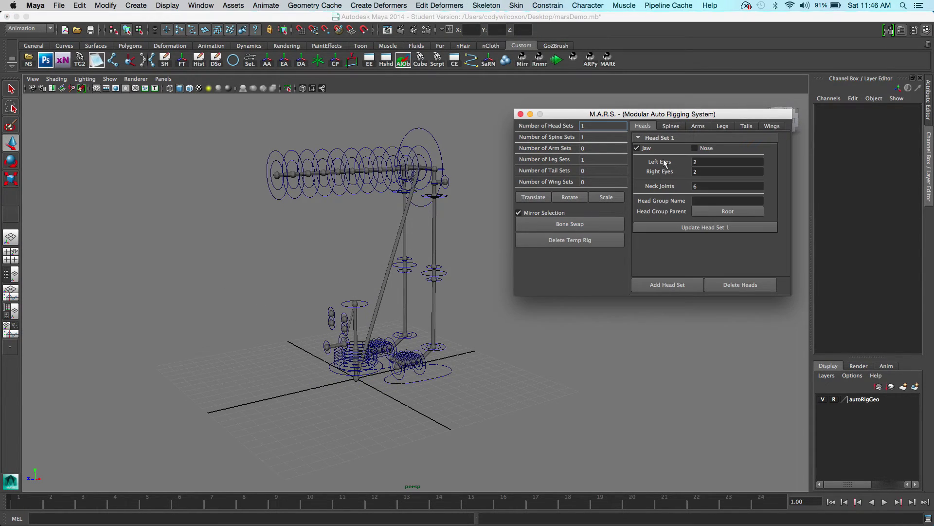
click(705, 213)
scroll(186, 189, down, 5)
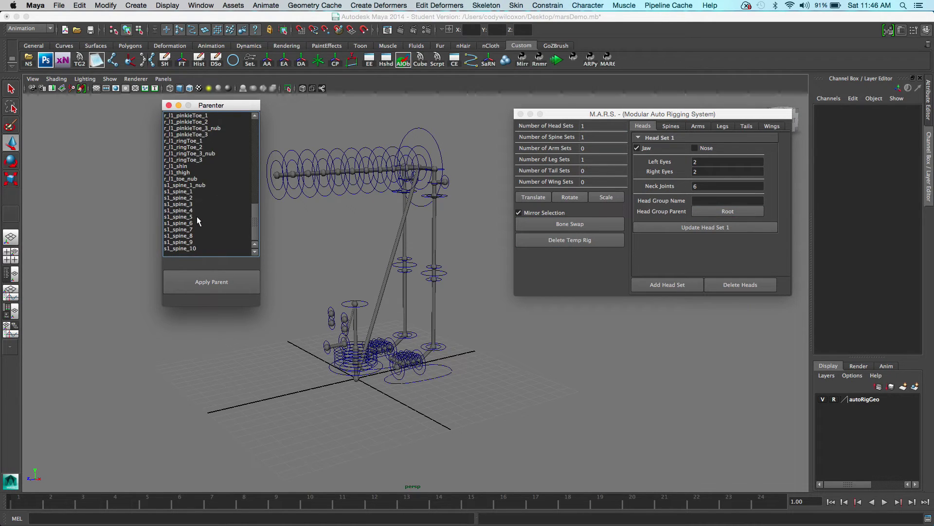
click(194, 184)
click(211, 281)
Add two arm sets to the rig with their default options
mouse_move(360, 253)
alt+mouse_down()
mouse_move(391, 265)
mouse_move(366, 254)
alt+mouse_up()
click(698, 126)
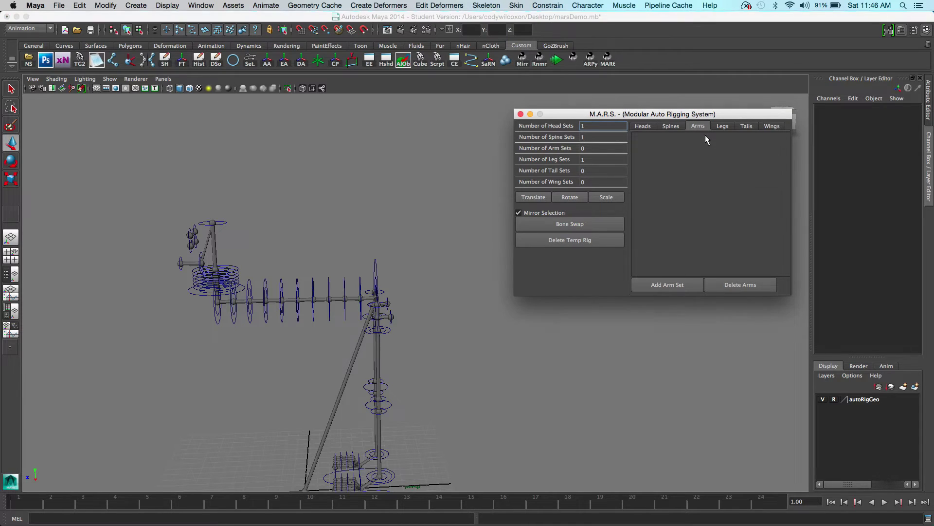
click(675, 284)
click(675, 284)
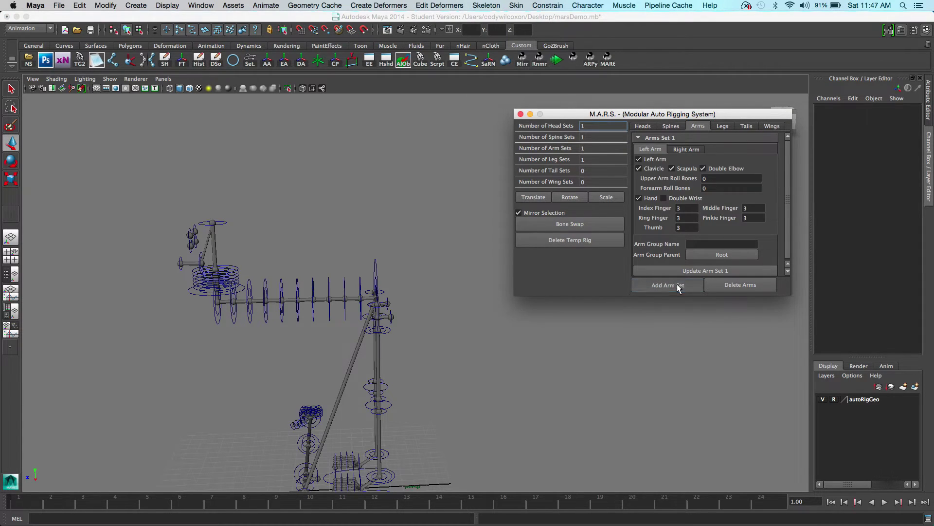
Add a tail set with its default 10 segments and parent it to s1_spine_10
click(747, 127)
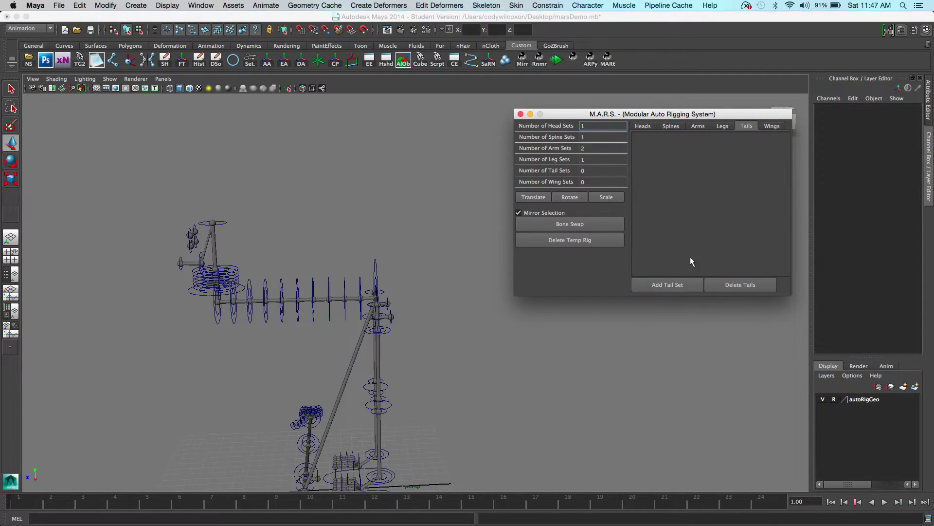
click(668, 286)
alt+drag(419, 397, 295, 282)
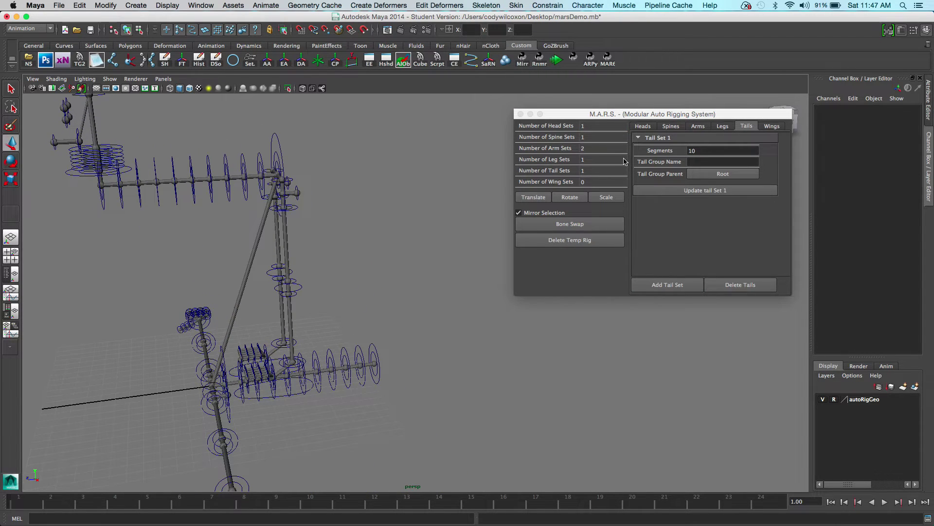
click(742, 176)
click(186, 248)
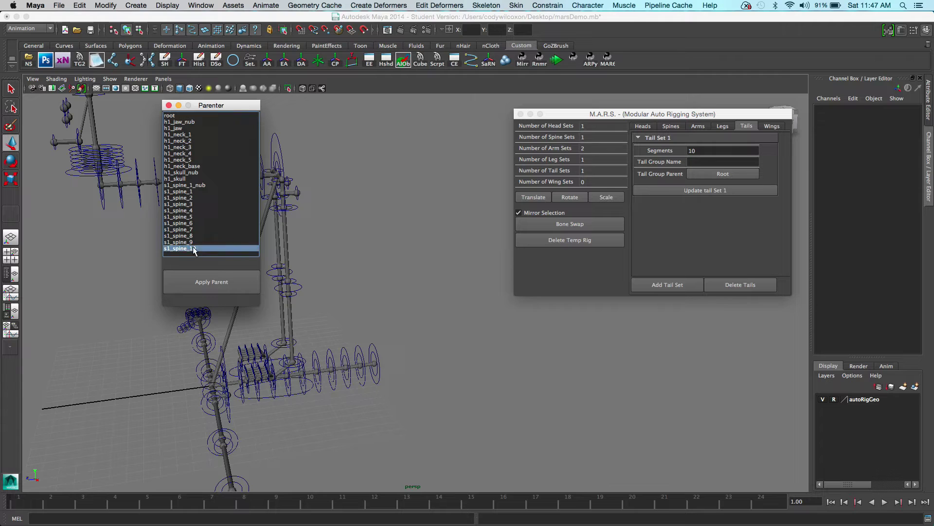
click(219, 282)
click(399, 304)
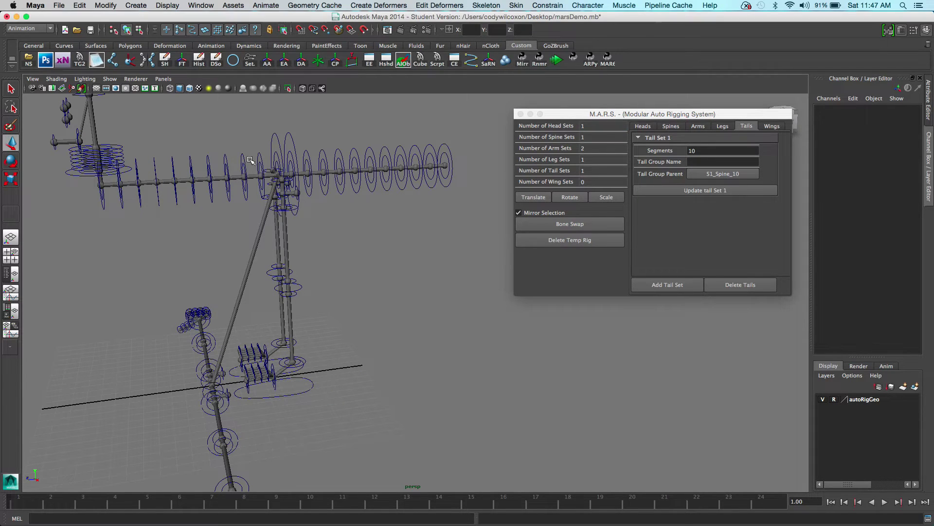
Parent Arm Set 2 to the tail joint t1_tail_2
alt+drag(248, 143, 404, 202)
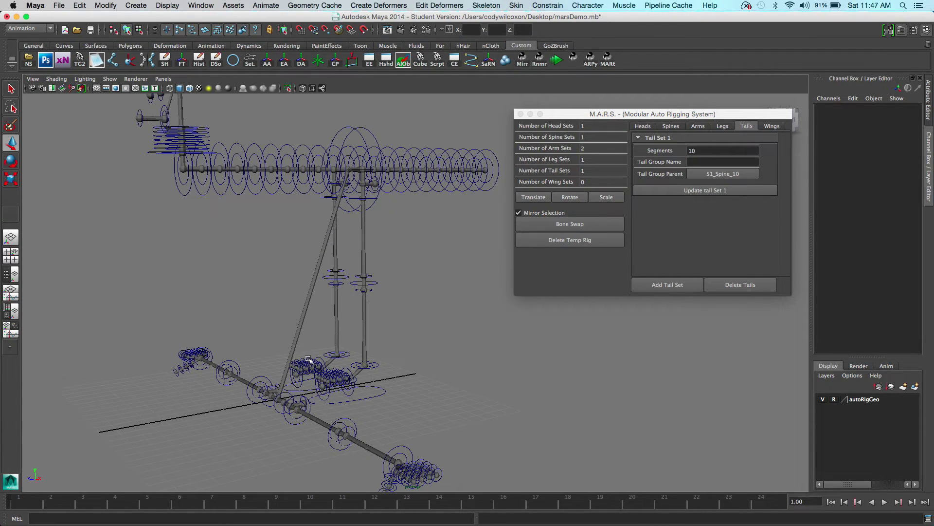
click(691, 127)
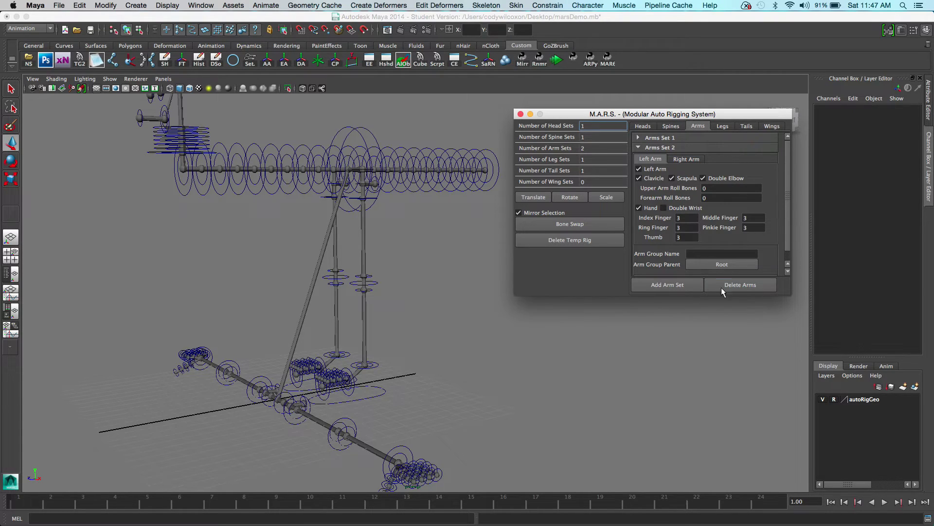
click(723, 265)
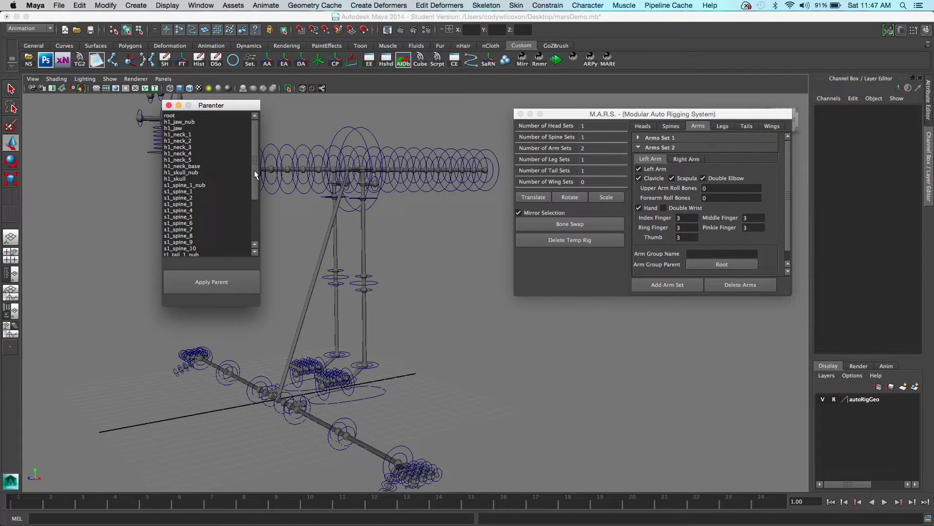
drag(254, 170, 224, 255)
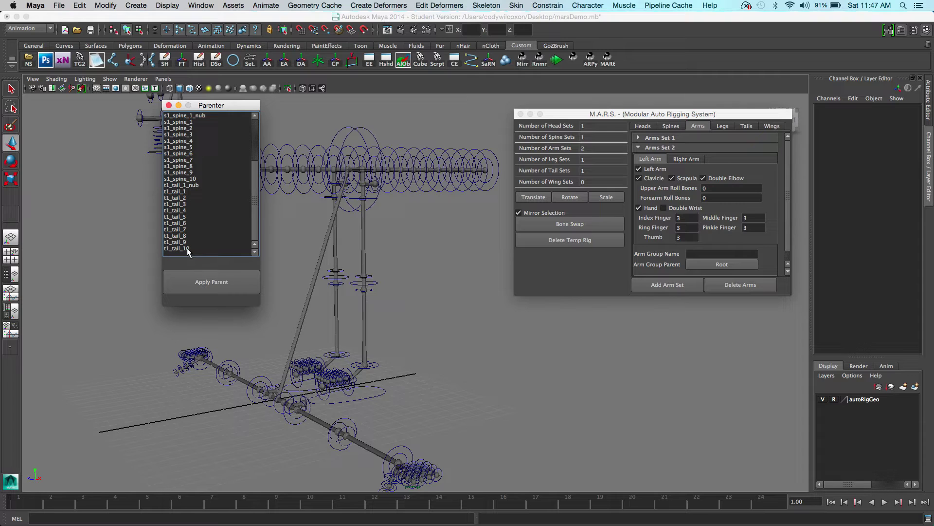
click(178, 200)
click(208, 285)
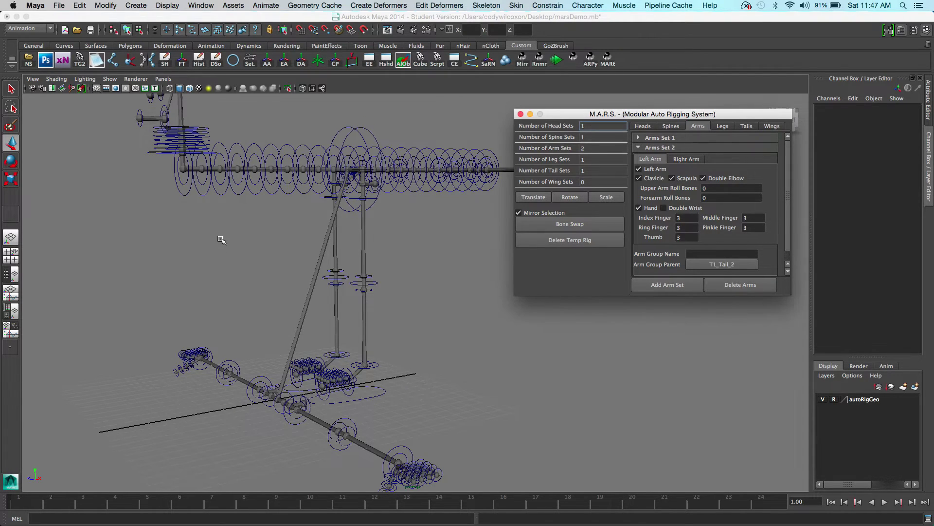
Change the parent of Arm Set 2 to s1_spine_3
scroll(403, 308, down, 2)
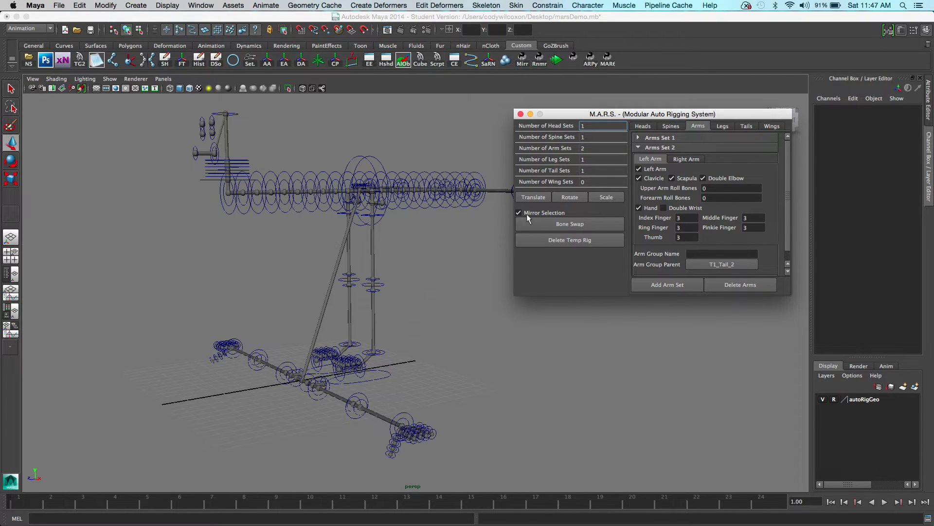
click(714, 266)
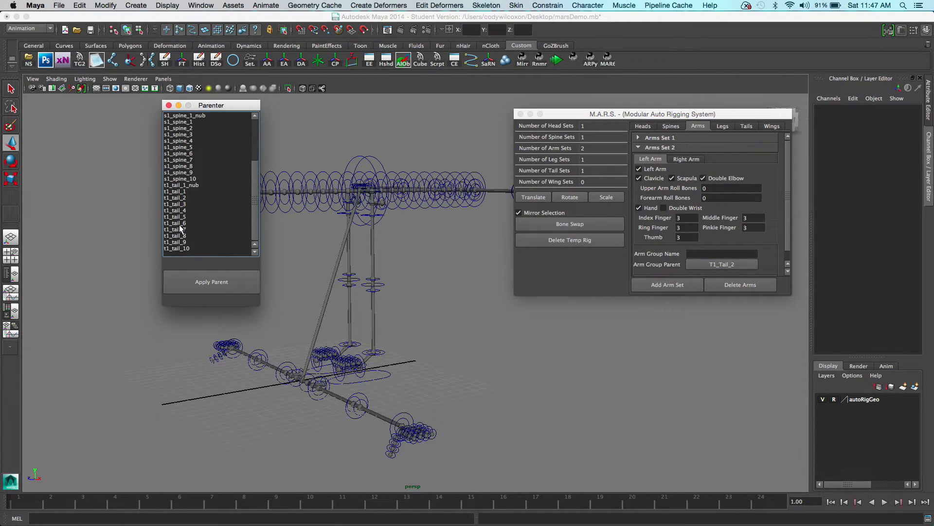
scroll(188, 169, up, 1)
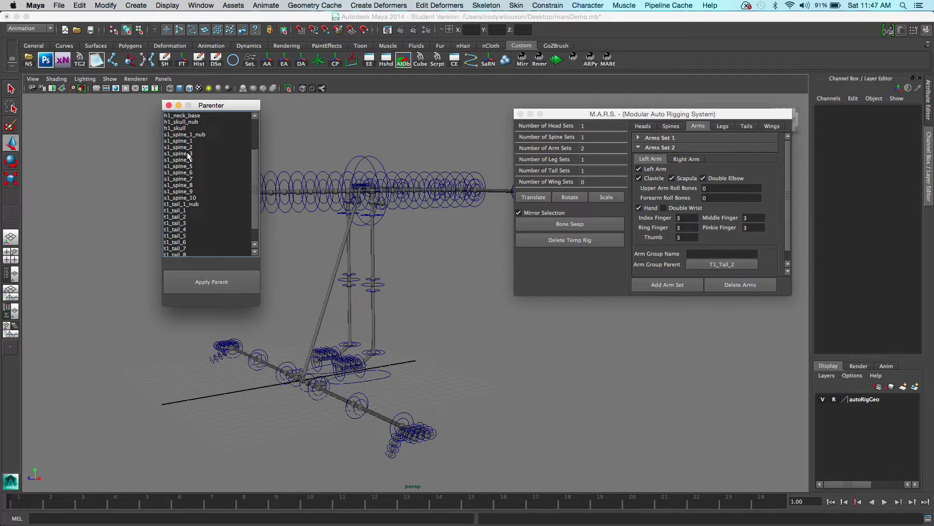
click(188, 155)
click(212, 282)
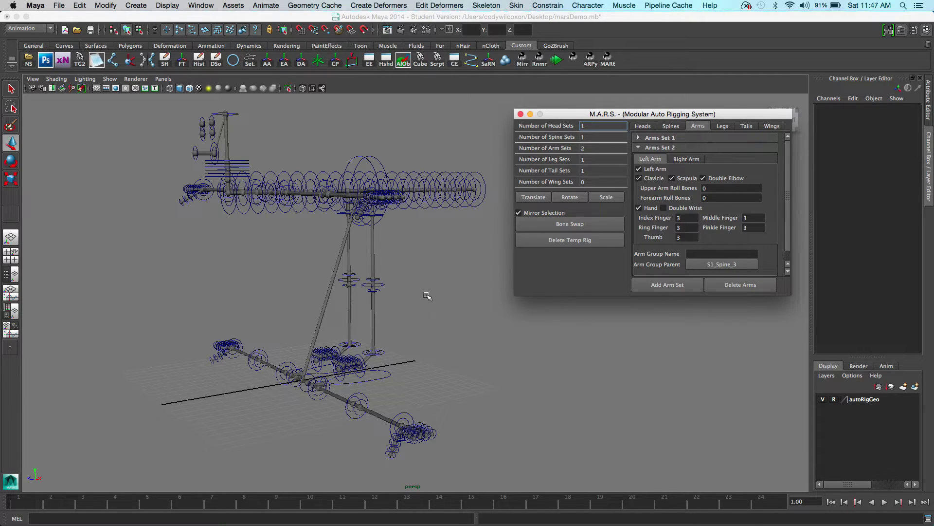
Parent Arm Set 1 to s1_spine_1 and inspect both arm pairs on the spine
click(671, 138)
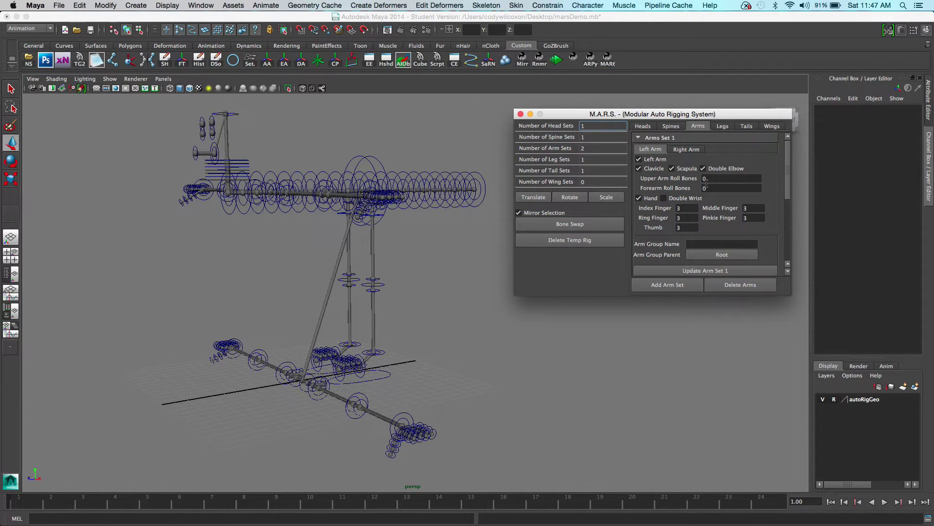
click(722, 255)
click(192, 191)
click(234, 280)
click(244, 261)
mouse_move(324, 238)
alt+mouse_down()
mouse_move(300, 236)
mouse_move(325, 239)
alt+mouse_up()
alt+right_drag(325, 239, 350, 198)
alt+drag(351, 198, 133, 212)
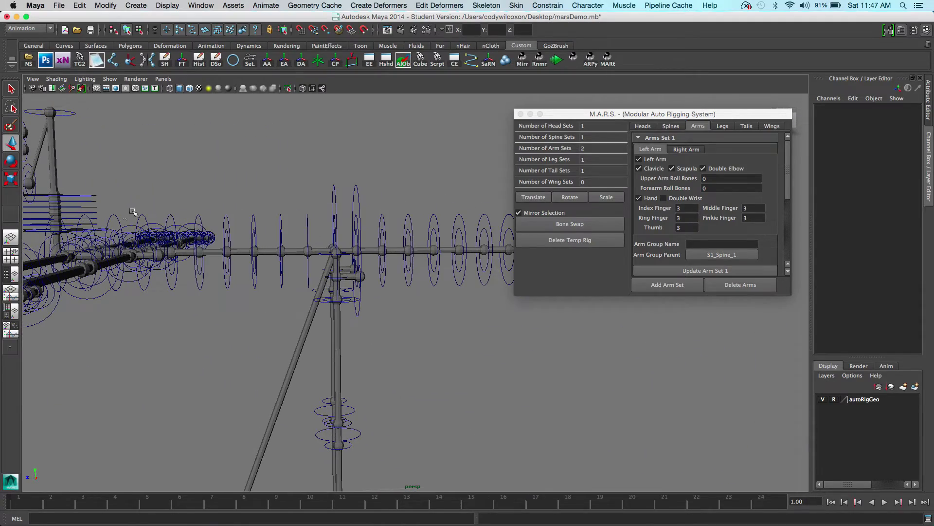
click(97, 227)
click(193, 179)
alt+right_drag(194, 178, 245, 232)
alt+drag(245, 232, 296, 224)
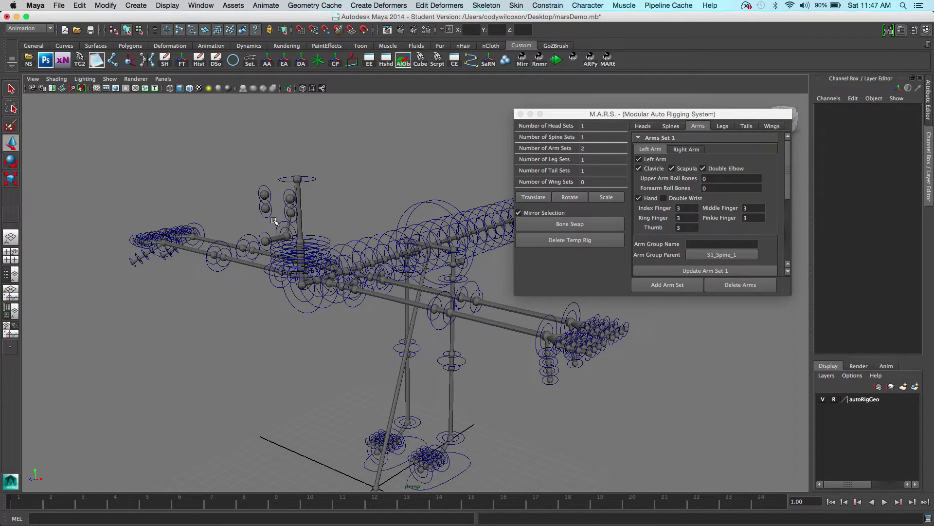
Try deleting the spine set from the assembled rig, and undo the deletion
click(677, 139)
click(671, 126)
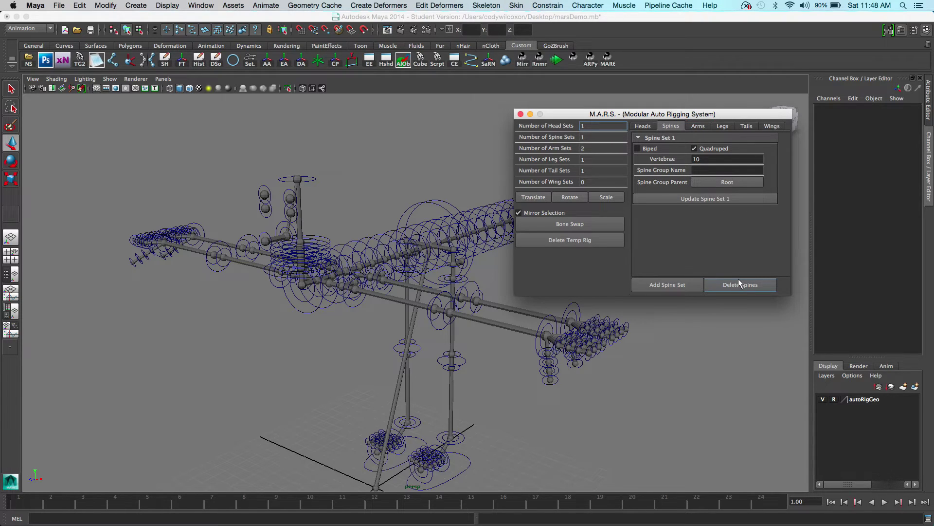
alt+drag(335, 252, 299, 242)
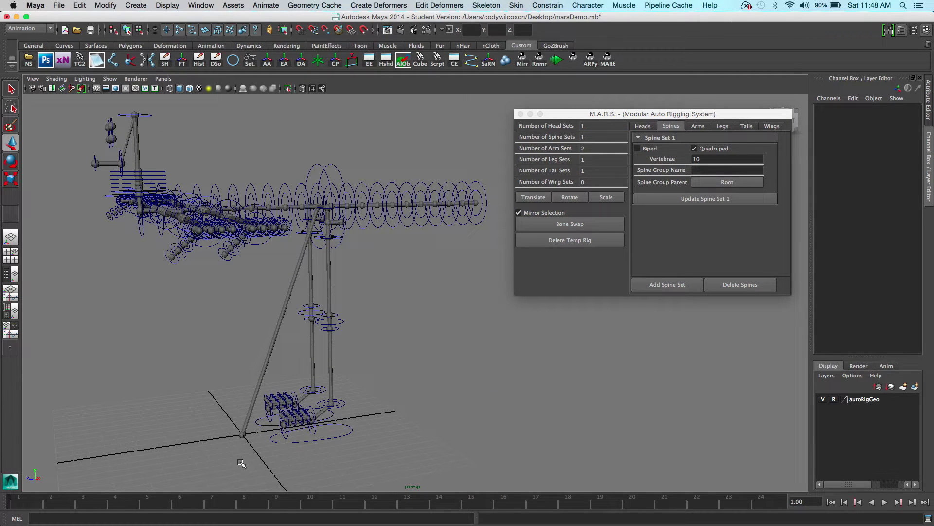
click(748, 285)
alt+middle_drag(212, 437, 168, 309)
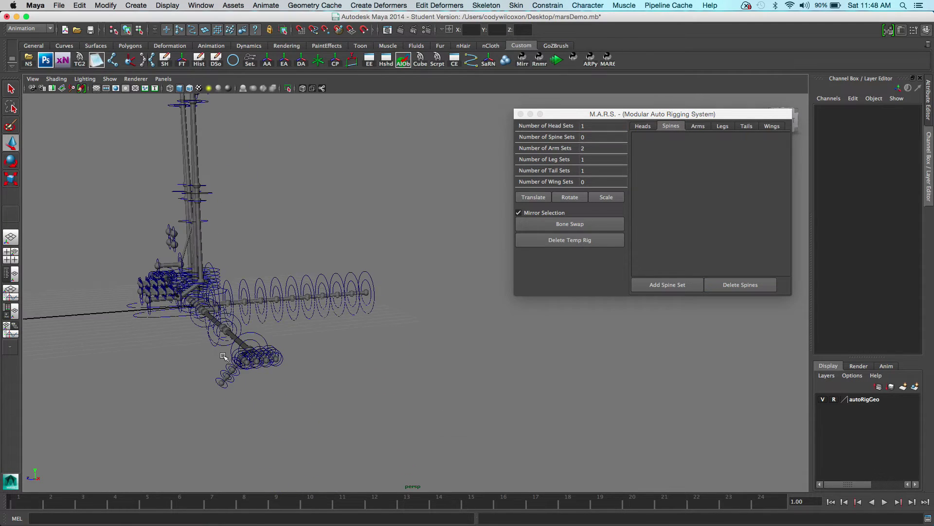
alt+drag(168, 309, 216, 359)
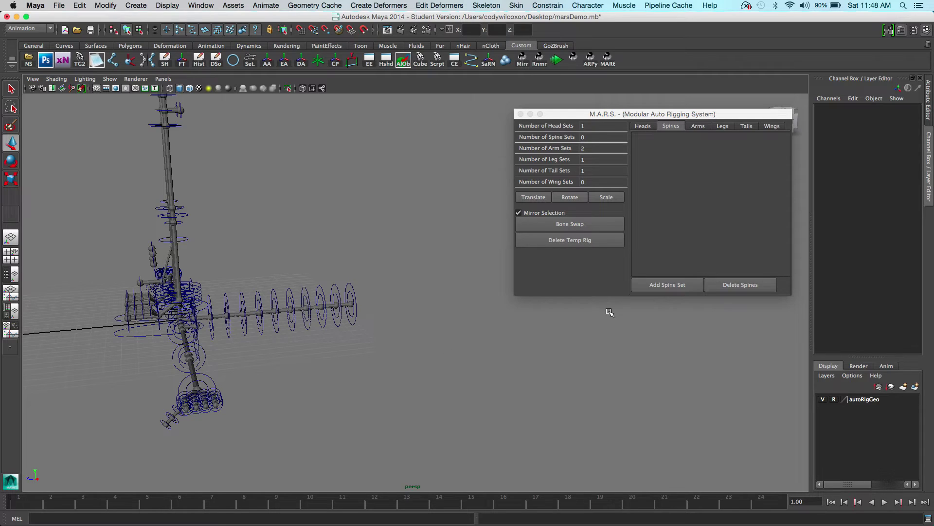
key(z)
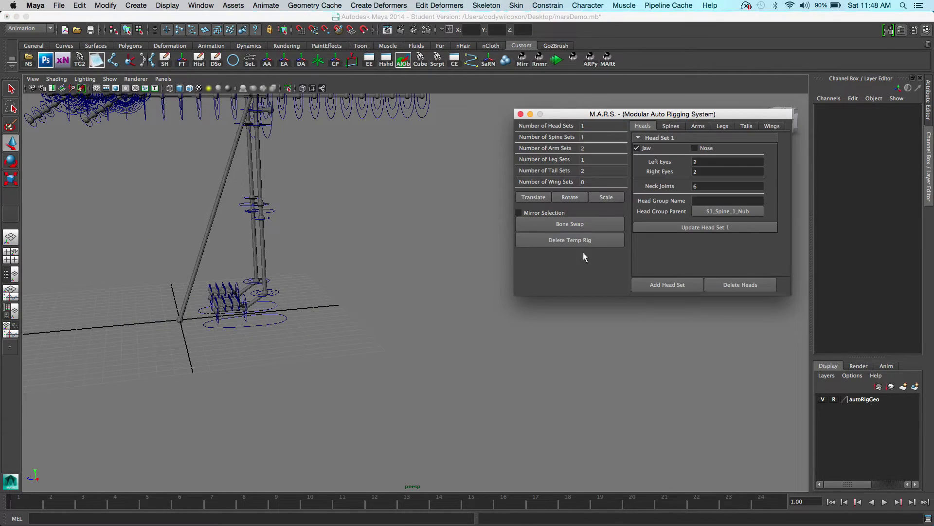
Try rotating only the left shoulder control of Arm Set 1 without mirroring, and undo the rotation
alt+drag(463, 263, 322, 266)
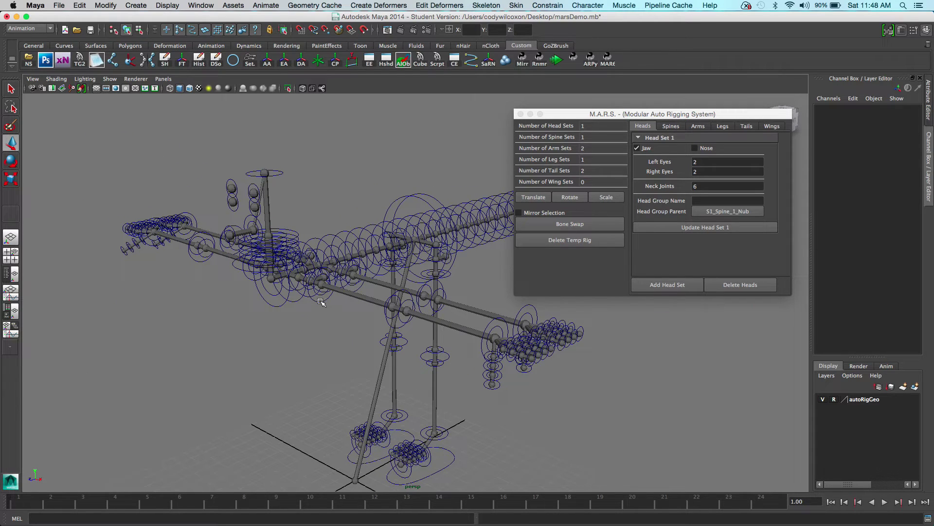
click(326, 278)
key(e)
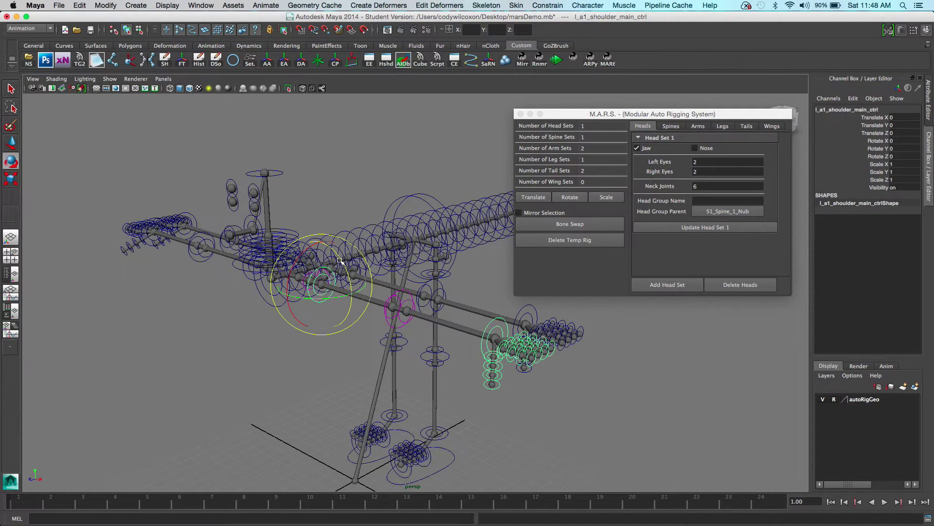
drag(341, 262, 349, 290)
key(ctrl+z)
key(ctrl+z)
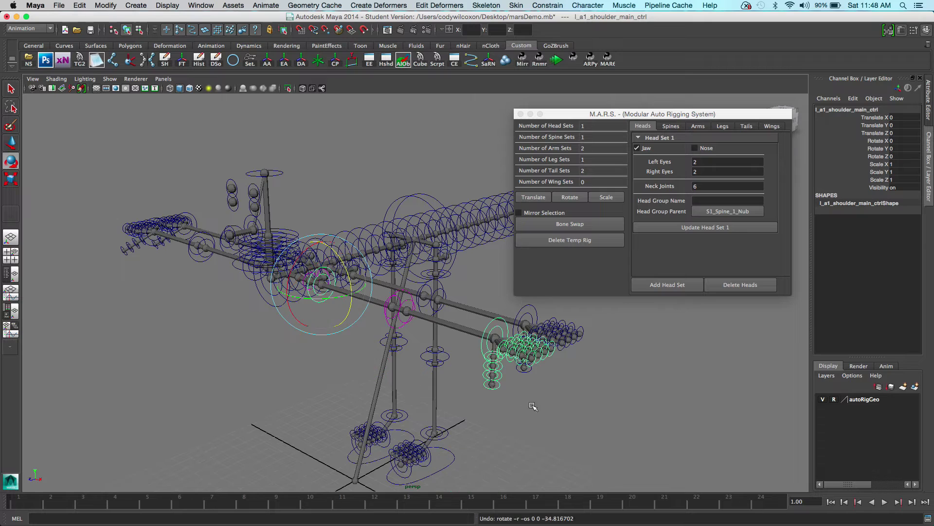
Enable Mirror Selection and rotate both shoulder controls of Arm Set 1 so the arms point down
click(519, 212)
click(331, 302)
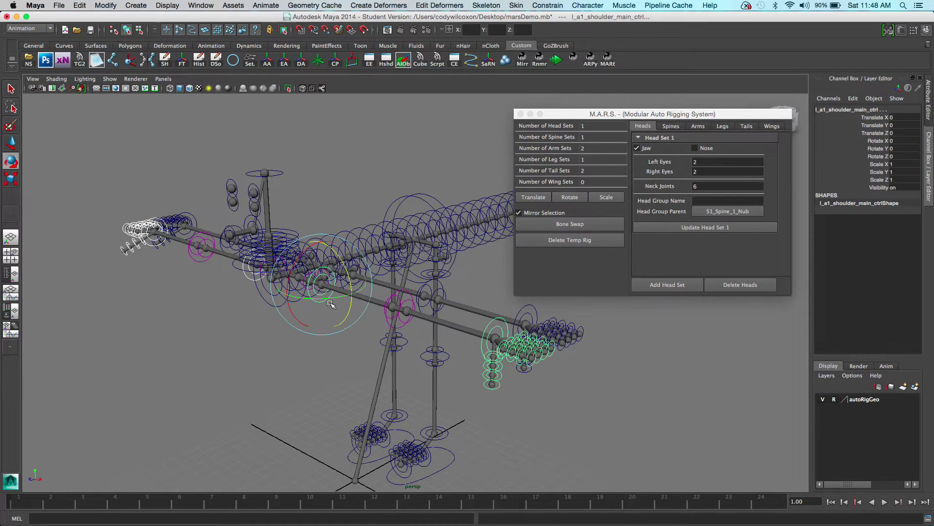
drag(342, 263, 353, 315)
click(340, 188)
Translate the head set's neck base control forward about 3.5 units in Z, away from the spine
alt+drag(340, 188, 212, 207)
alt+middle_drag(211, 206, 409, 277)
scroll(409, 278, up, 3)
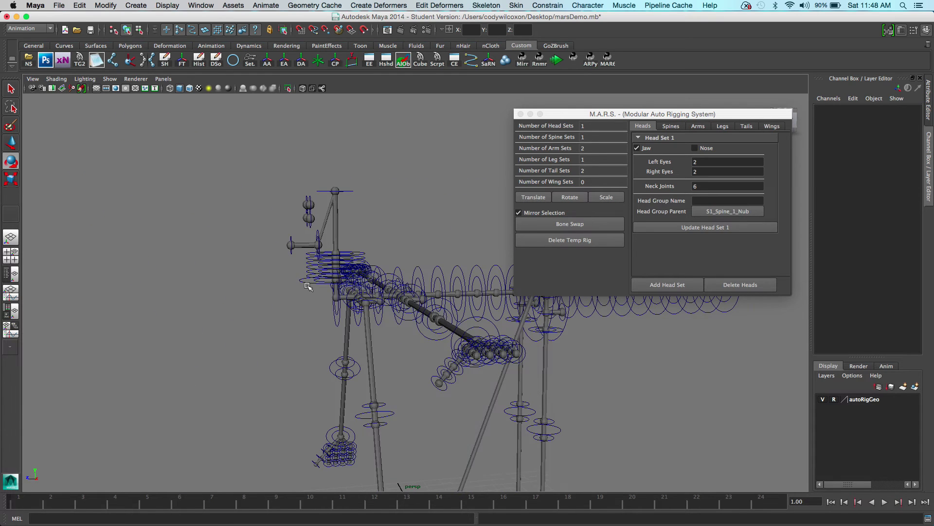
click(301, 281)
key(w)
drag(302, 283, 239, 282)
click(458, 210)
Select the front spine controls together and rotate them to bend the spine and upper body upward
alt+drag(457, 211, 335, 213)
drag(157, 219, 346, 217)
key(e)
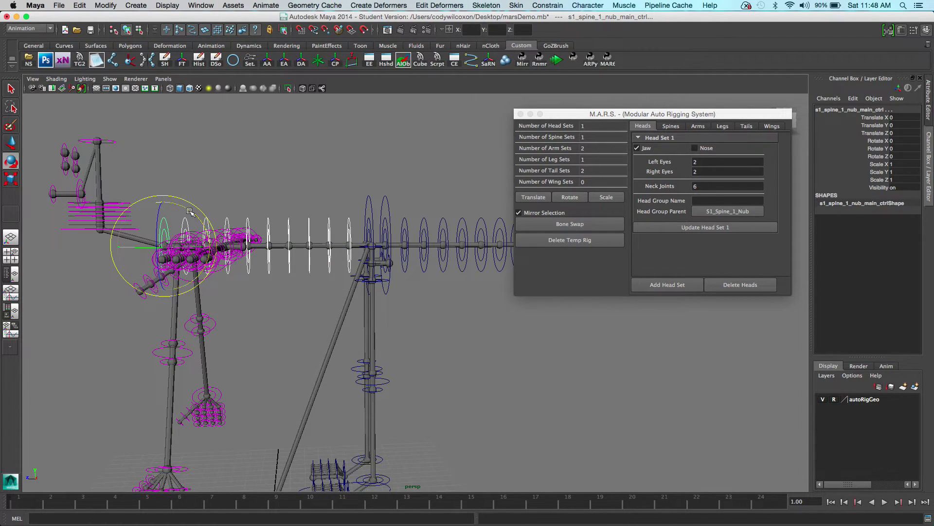
drag(193, 210, 200, 215)
alt+middle_drag(243, 165, 317, 241)
click(388, 224)
Rotate the head set's neck base control about 124 degrees in X and translate it down to the front spine nub
click(342, 159)
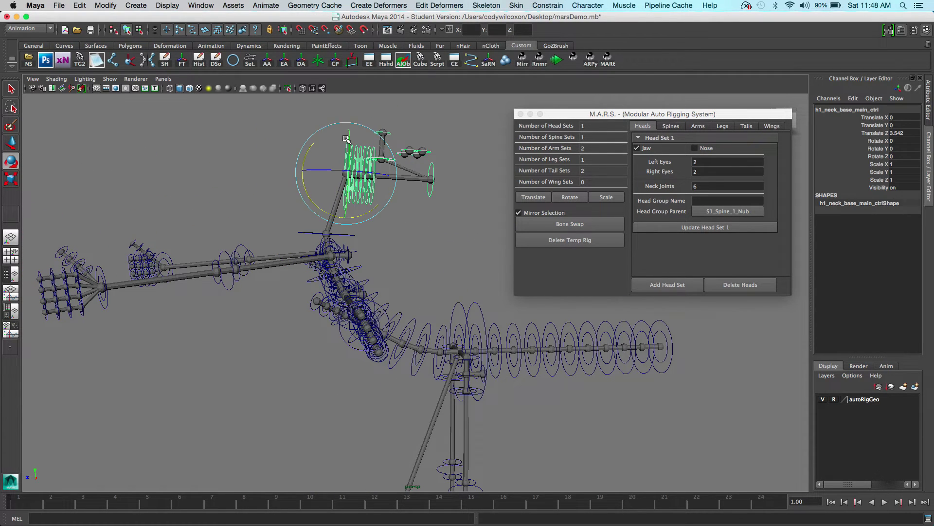
drag(309, 153, 479, 135)
key(w)
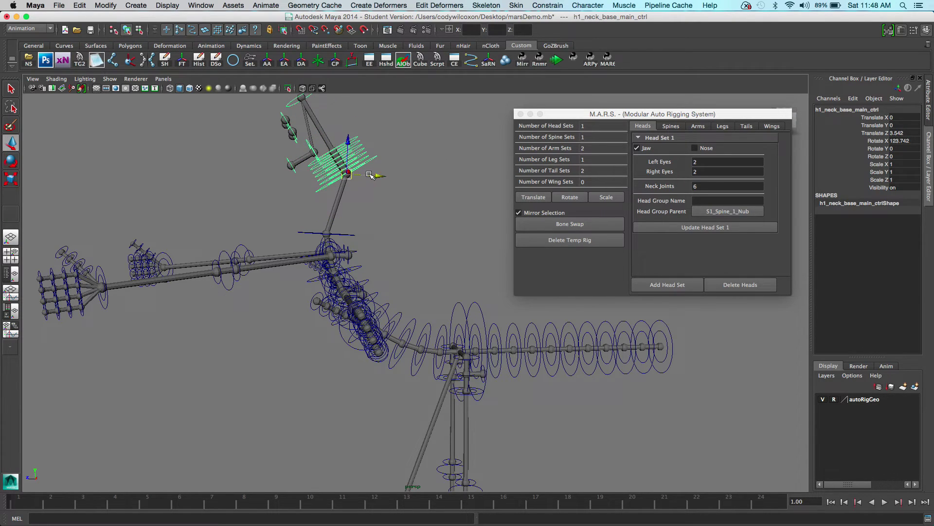
drag(370, 175, 340, 219)
click(413, 240)
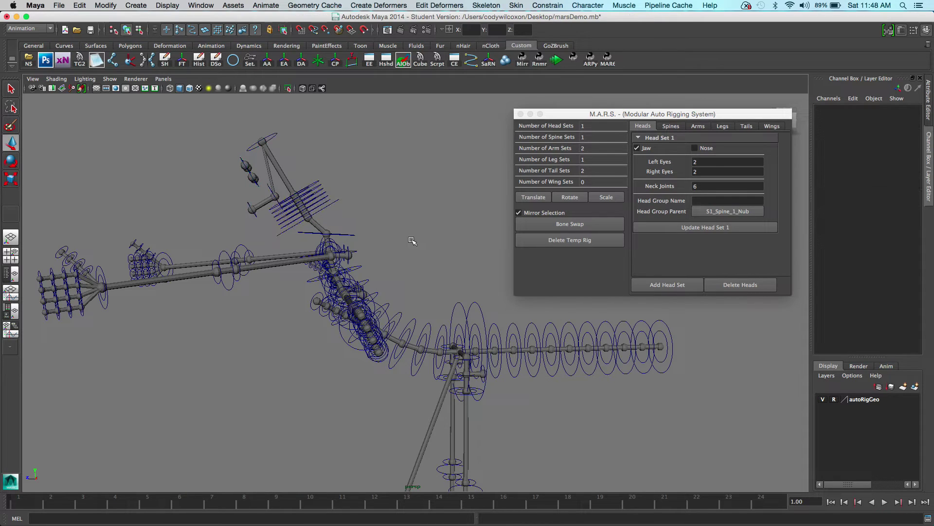
Select the skull and neck controls together and translate them to stretch the neck into a long upward curve
click(330, 206)
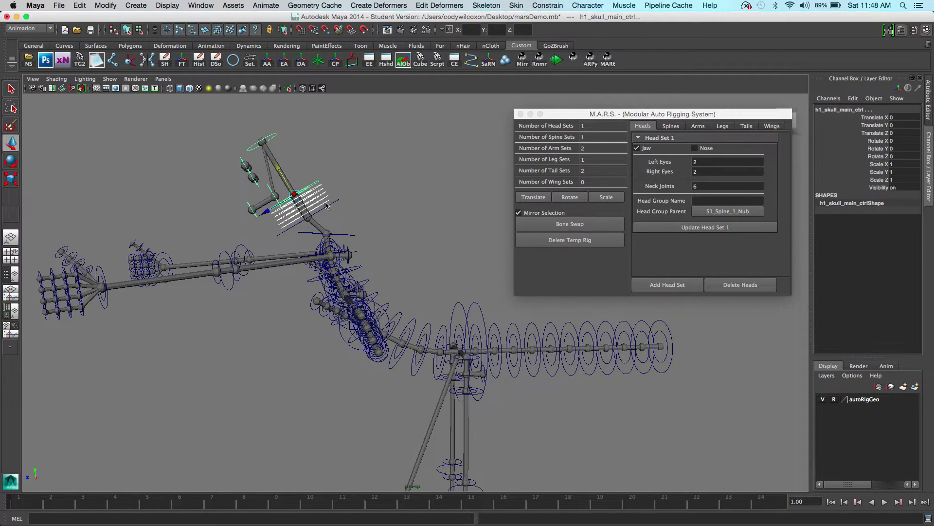
drag(292, 184, 323, 168)
key(e)
click(370, 225)
Rotate the neck base control to about 157 degrees in X and translate it to about -0.42 in Z
click(364, 229)
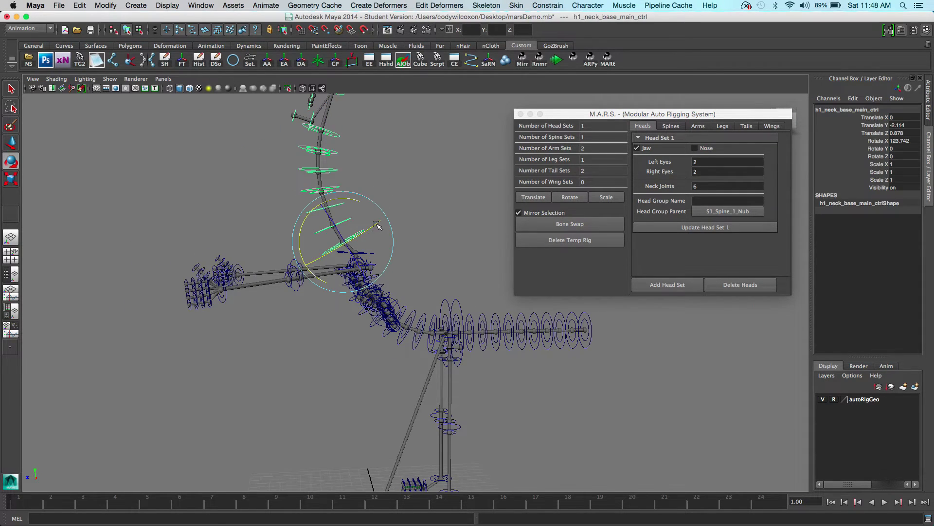
drag(350, 202, 322, 207)
click(314, 193)
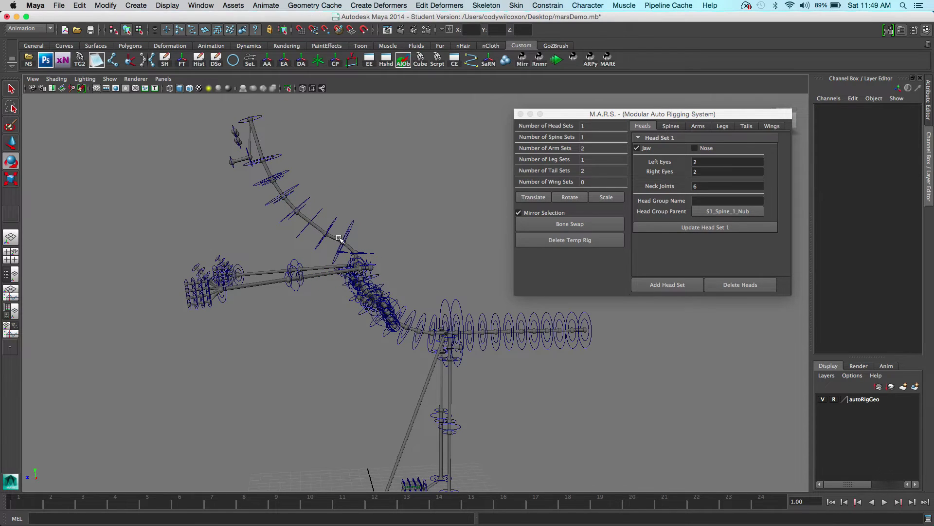
click(359, 225)
key(w)
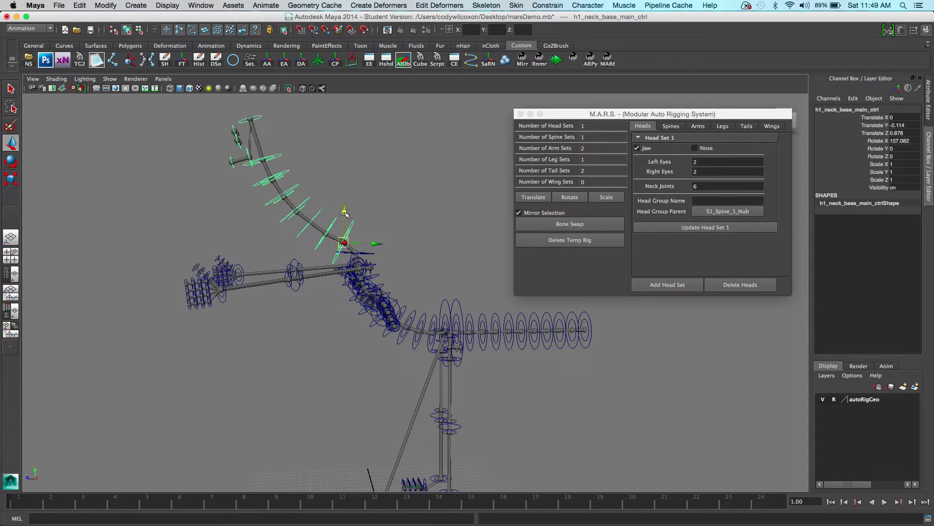
drag(344, 212, 344, 228)
click(363, 226)
Translate the neck base control again to fit the base of the neck against the front spine nub
scroll(344, 248, up, 5)
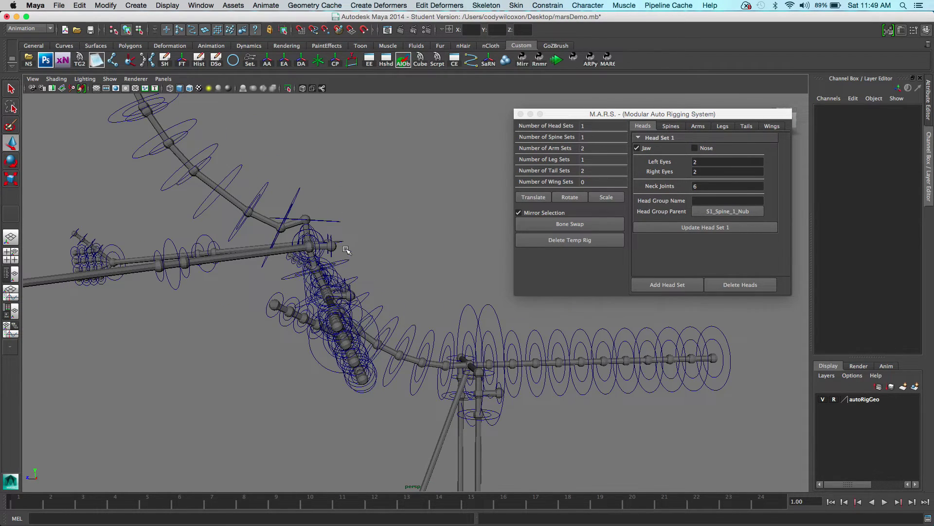
click(285, 228)
click(298, 233)
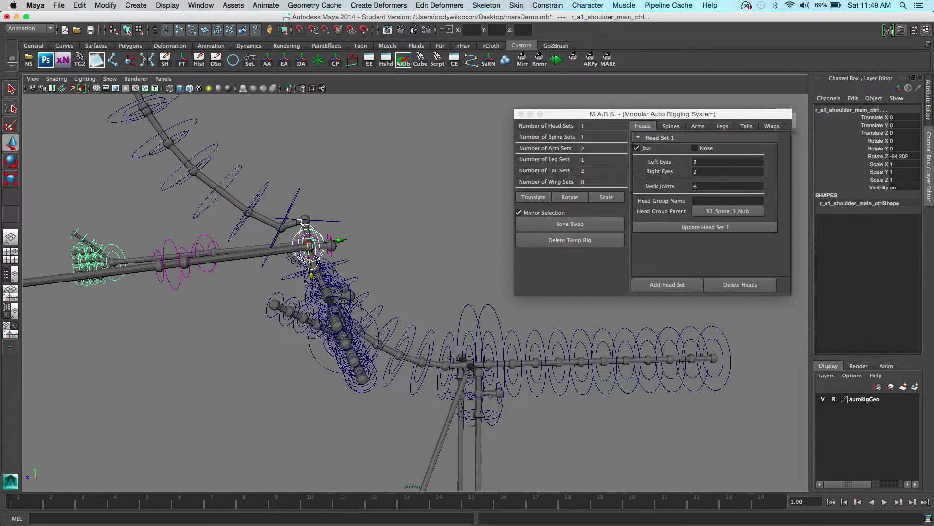
click(301, 193)
click(296, 195)
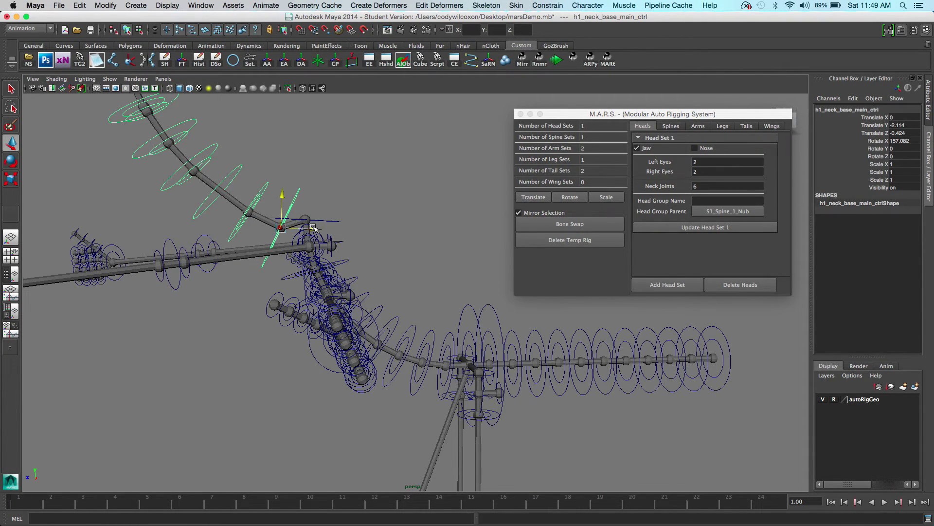
drag(313, 228, 289, 227)
drag(258, 195, 259, 176)
click(343, 207)
alt+drag(343, 207, 332, 247)
click(309, 325)
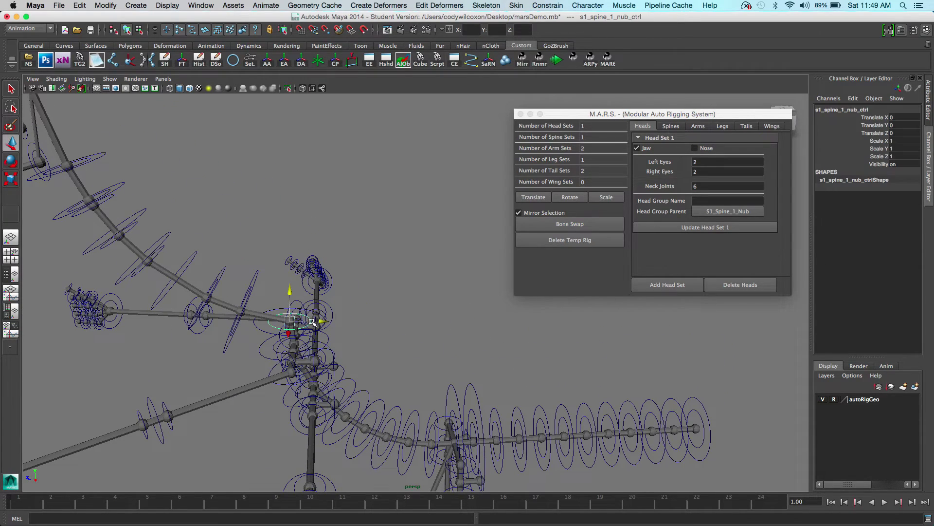
click(362, 313)
Rotate the mirrored shoulder controls of Arm Set 1 to swing the forward-reaching arms back down
alt+drag(363, 334, 382, 227)
alt+middle_drag(383, 226, 239, 187)
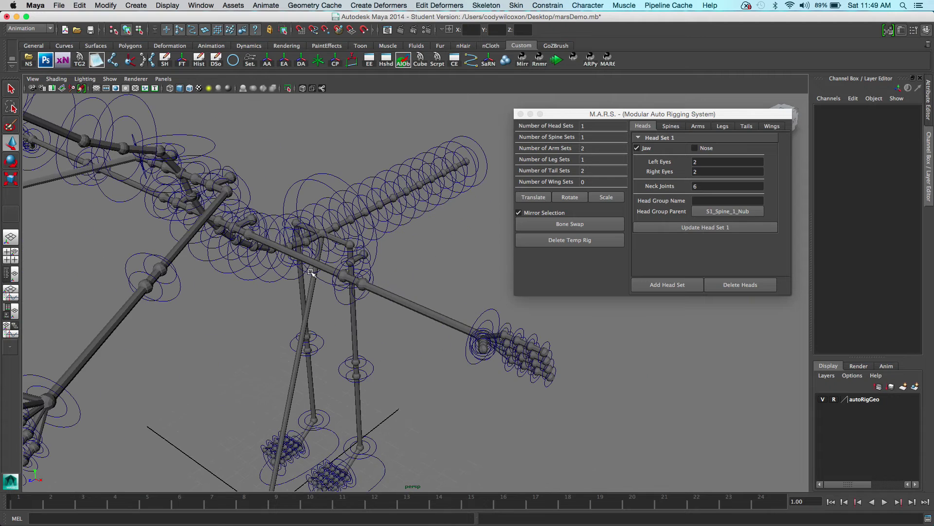
click(246, 191)
key(e)
mouse_move(246, 202)
mouse_down()
mouse_move(271, 228)
mouse_move(258, 197)
mouse_move(214, 212)
mouse_move(247, 188)
mouse_up()
Translate Arm Set 1's mirrored forearm controls about -0.35 in X and its elbow controls about -1.26 in Z
alt+middle_drag(318, 257, 324, 238)
alt+drag(324, 237, 443, 197)
click(444, 198)
click(14, 143)
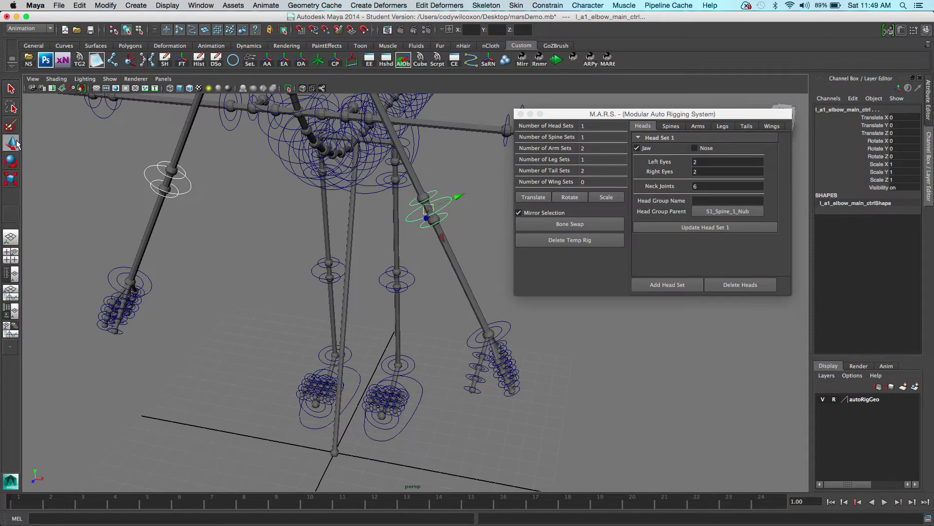
click(435, 189)
shift+click(440, 220)
drag(445, 240, 439, 230)
alt+middle_drag(436, 167, 385, 225)
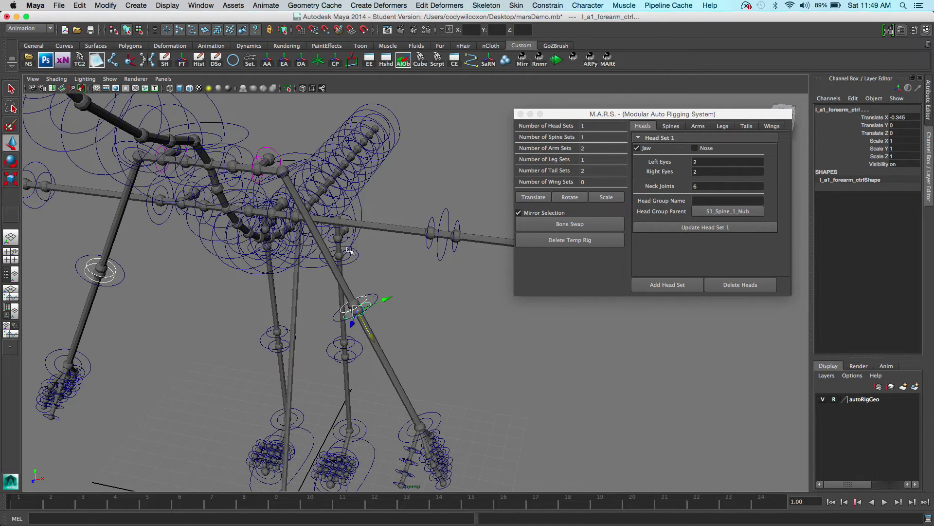
click(357, 314)
drag(356, 314, 367, 310)
Select the finger and thumb controls of both Arm Set 1 hands and rotate them together to point further down
alt+middle_drag(415, 331, 370, 240)
alt+drag(427, 344, 429, 343)
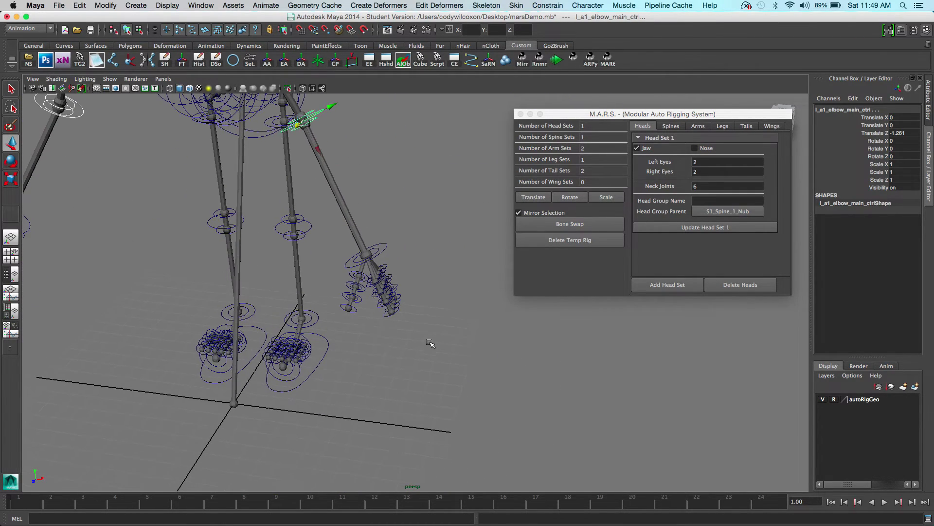
drag(402, 267, 356, 323)
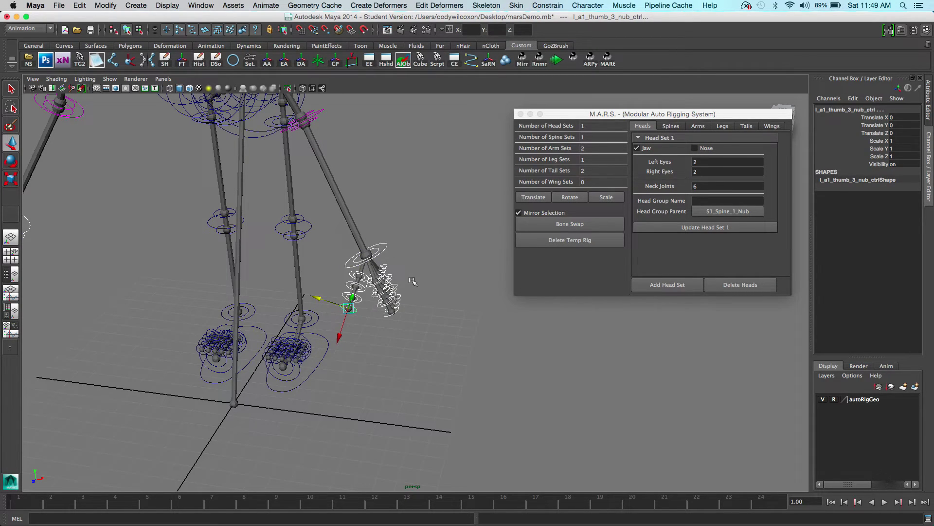
click(426, 277)
drag(347, 317, 340, 322)
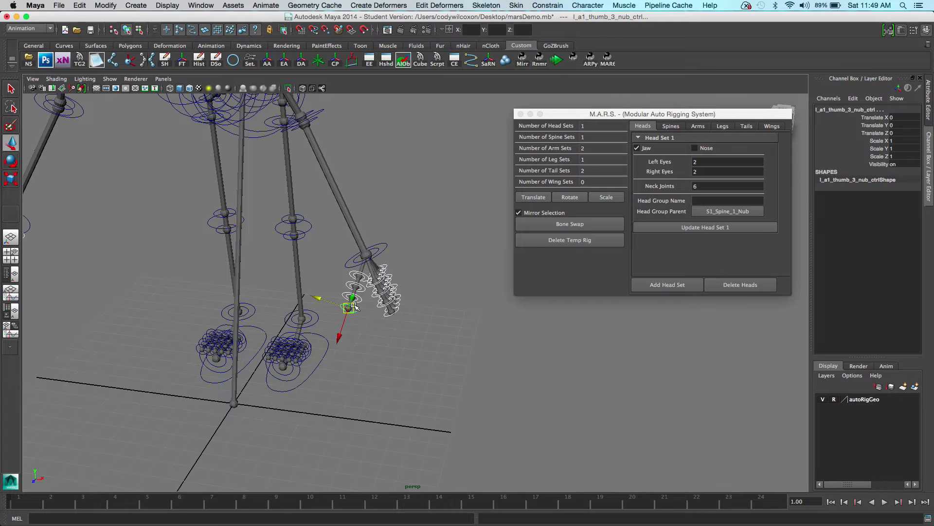
key(e)
key(f)
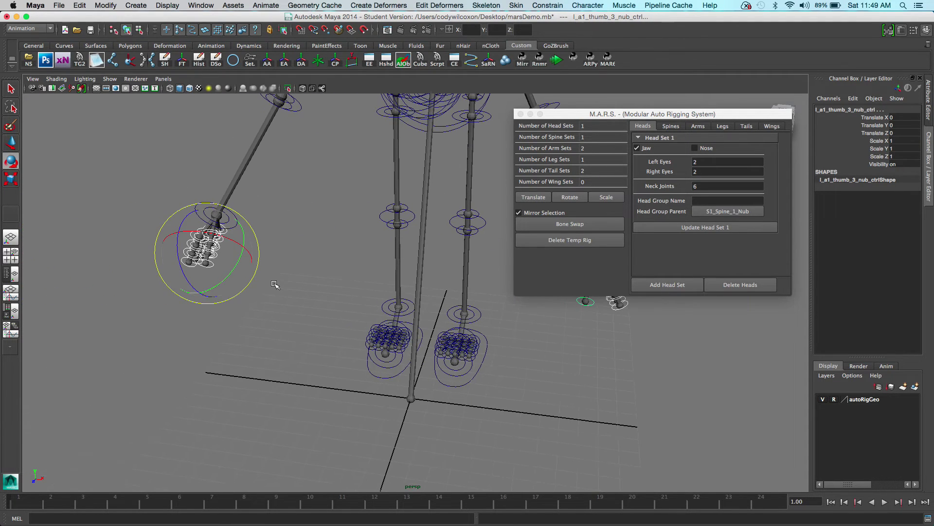
drag(177, 270, 179, 277)
alt+middle_drag(337, 292, 162, 295)
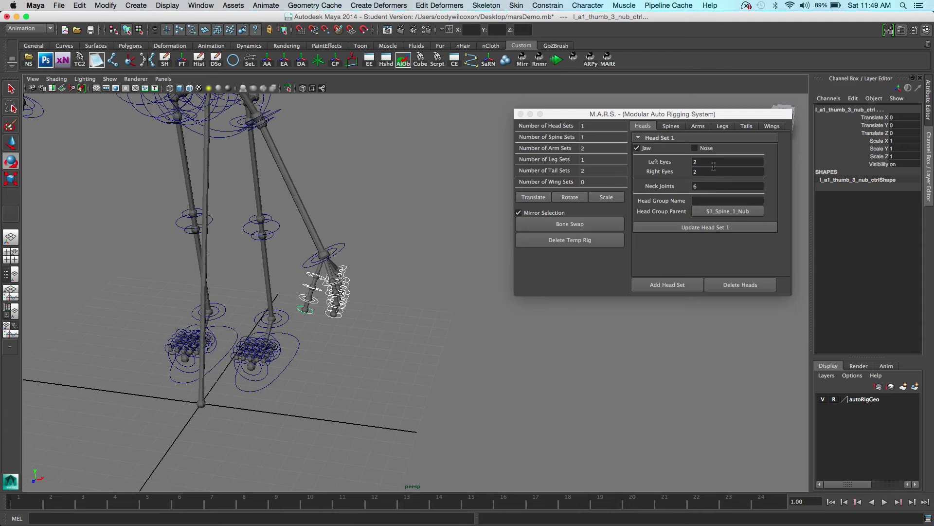
Set the ring finger to 0 on both Arms Set 2 arms, and middle and ring fingers to 0 on Arms Set 1's left arm
click(698, 126)
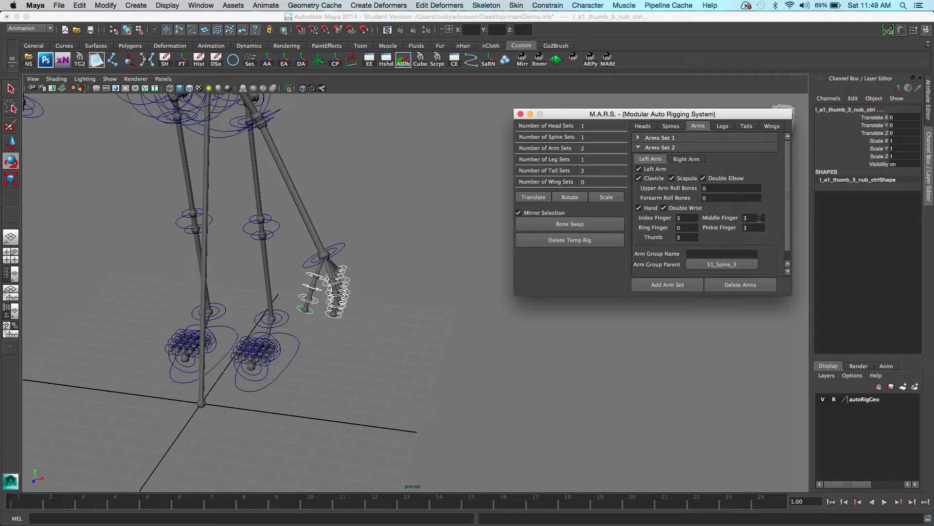
click(674, 157)
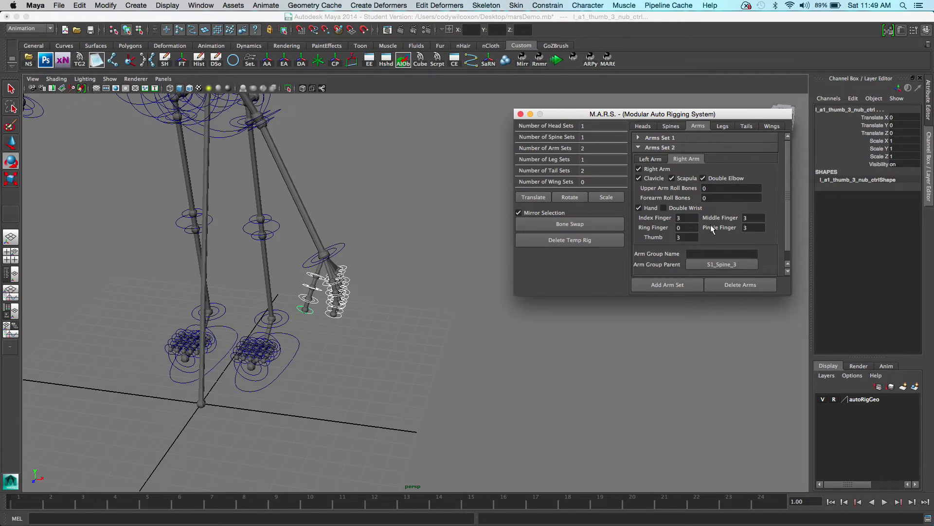
click(660, 139)
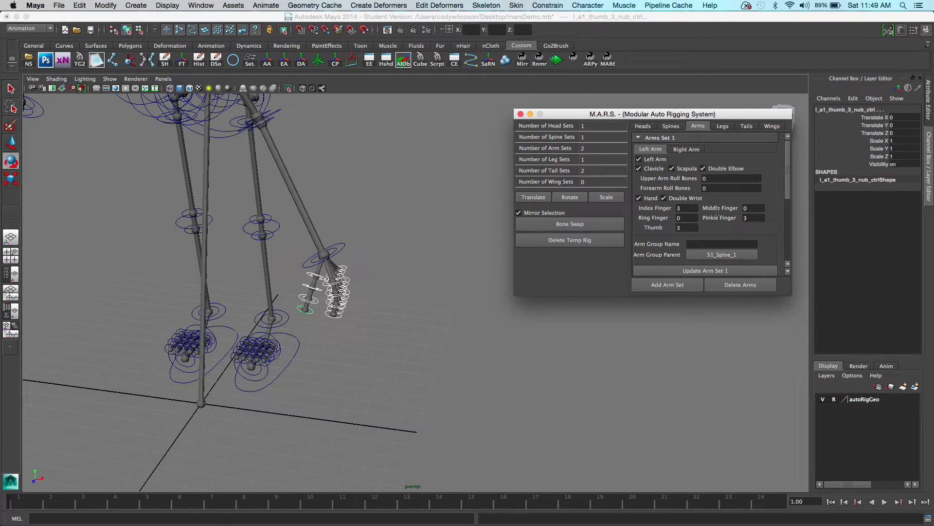
Set Arms Set 2's upper arm and forearm roll bones to 2 and middle fingers to 0 with double wrists, and update the set
click(664, 139)
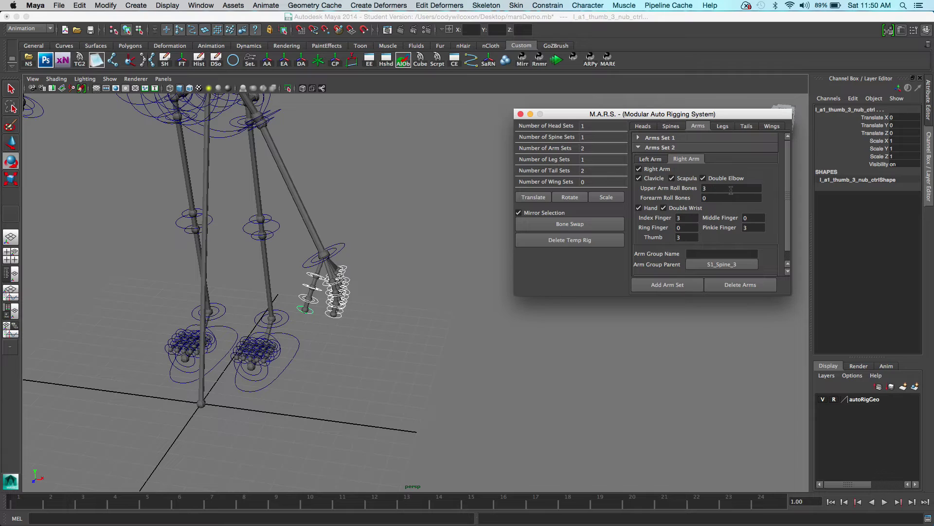
click(655, 161)
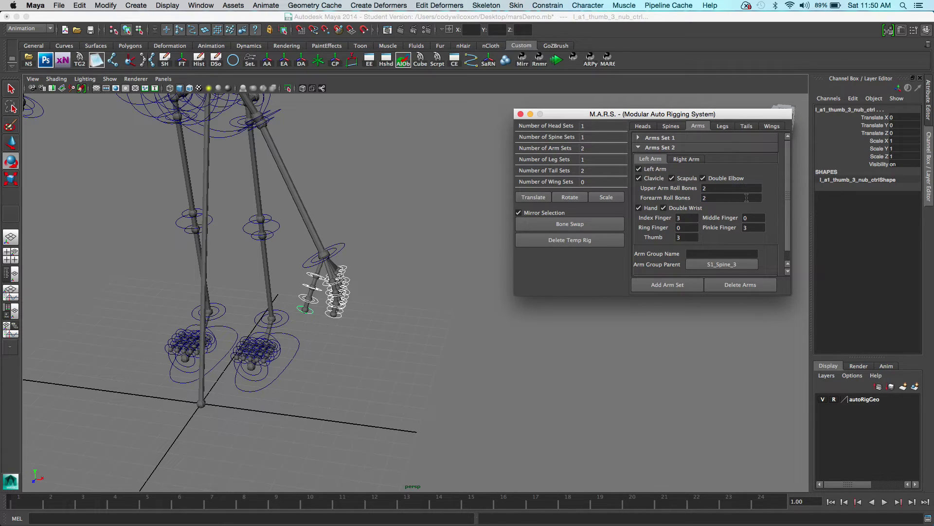
alt+drag(422, 244, 394, 242)
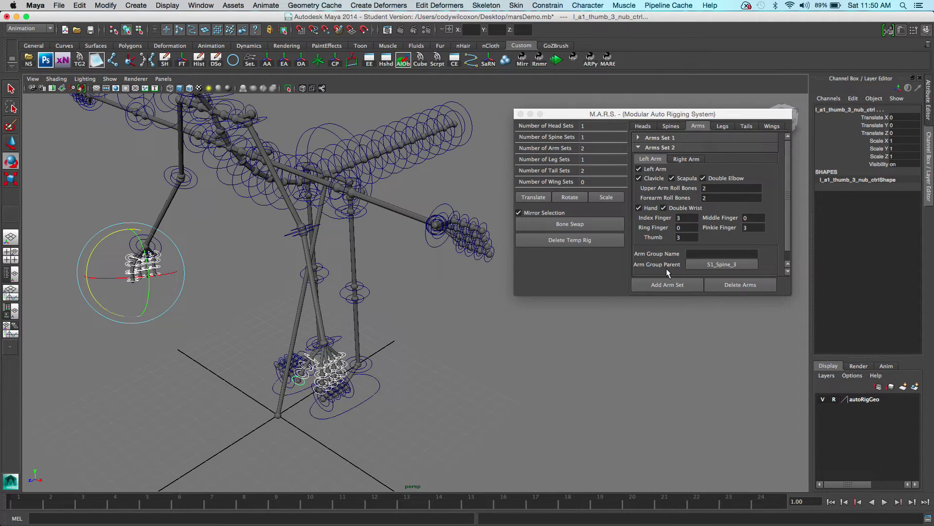
scroll(707, 235, down, 1)
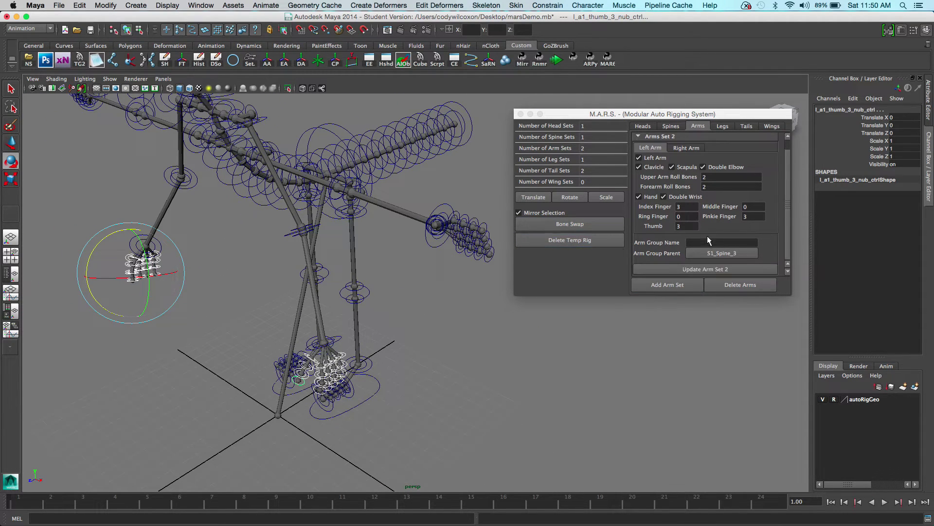
click(715, 269)
click(713, 268)
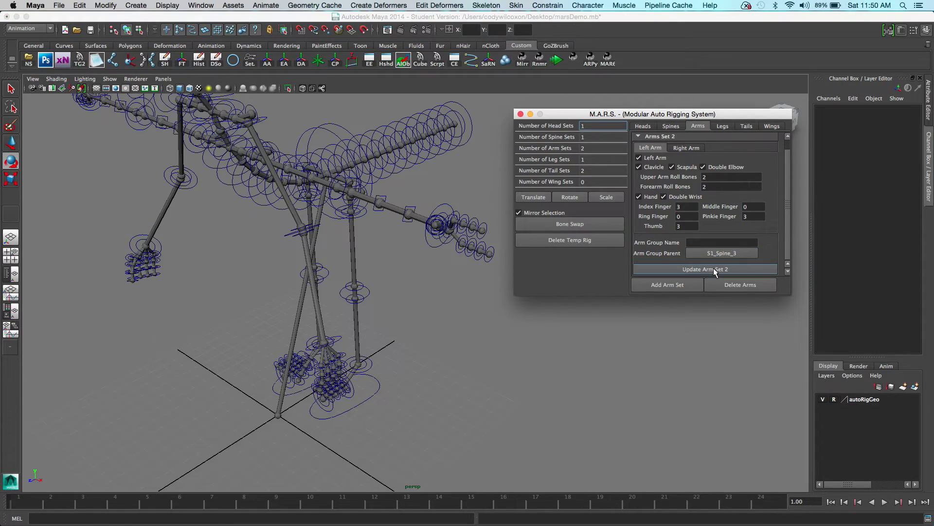
Disable Double Elbow on the right arm of Arms Set 2 and update the set
alt+drag(448, 271, 491, 276)
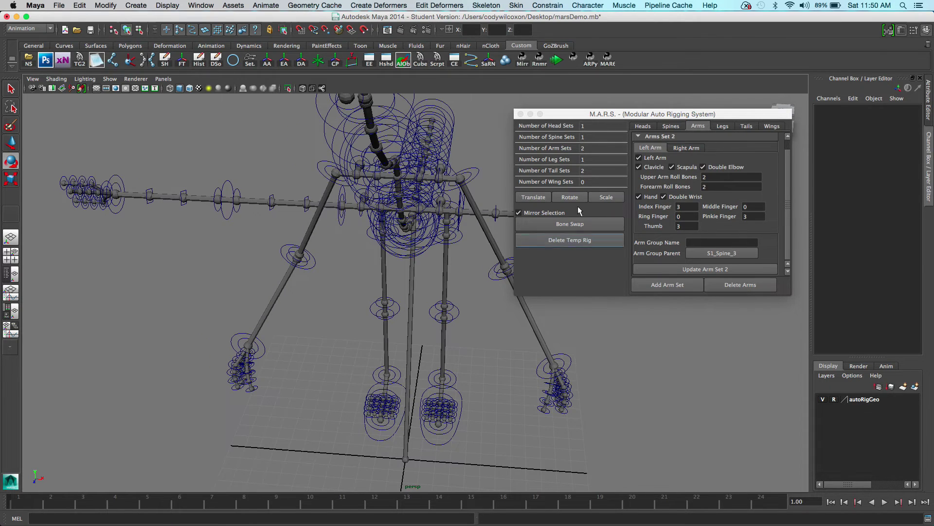
click(701, 149)
click(701, 149)
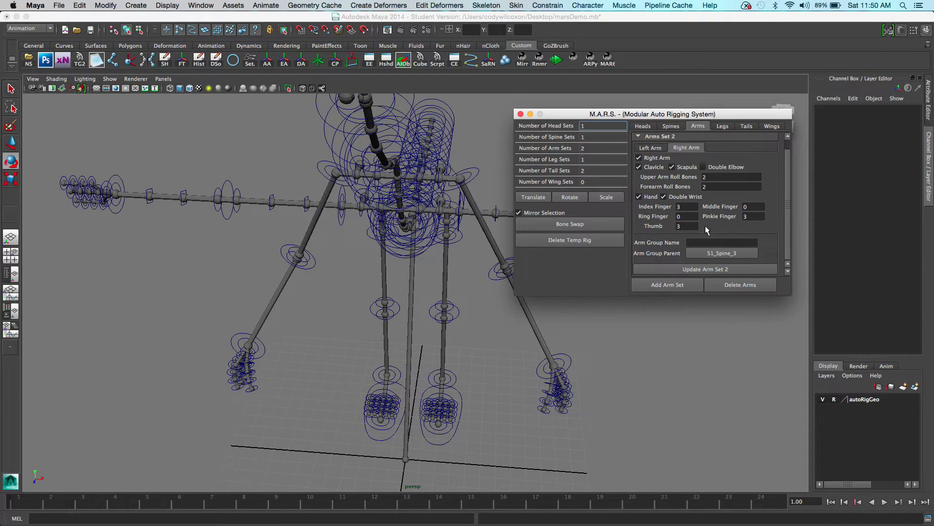
click(725, 269)
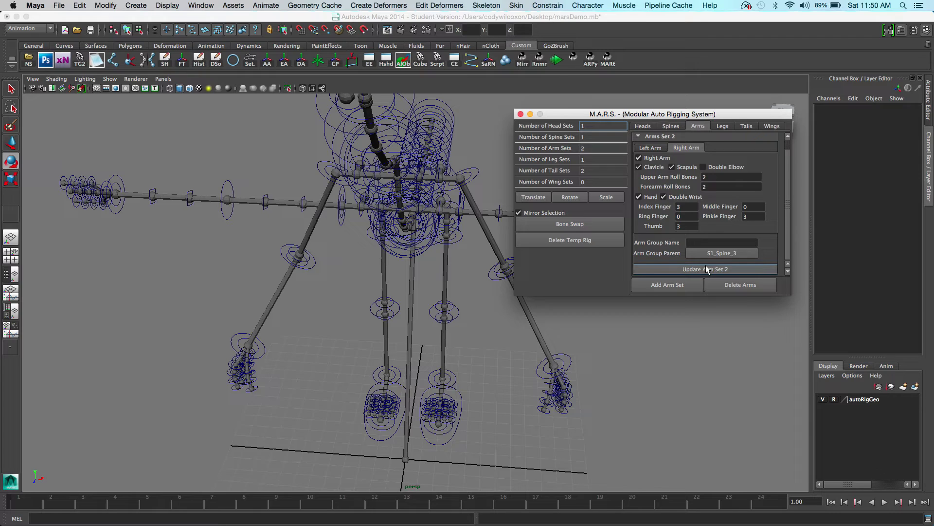
Set the upper arm and forearm roll bones to 3 on both arms of Arms Set 1 and update the set
click(666, 137)
click(671, 138)
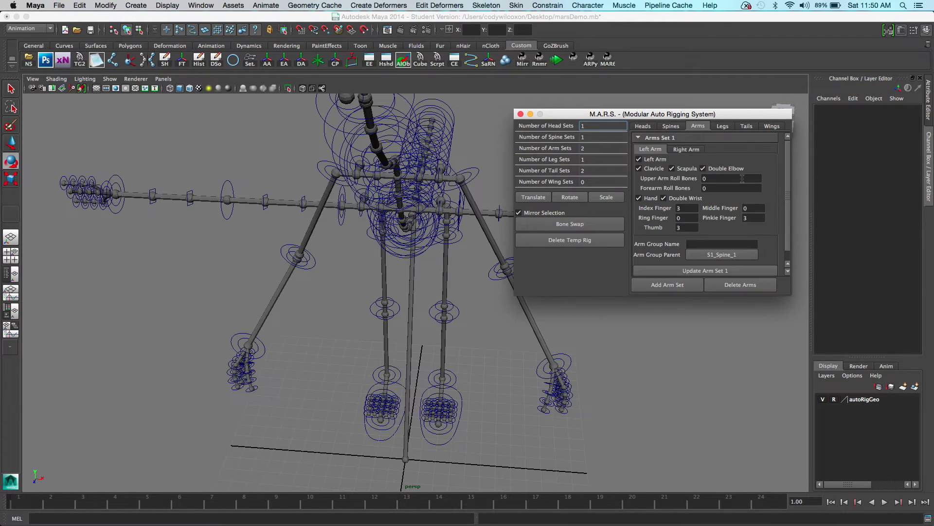
click(687, 150)
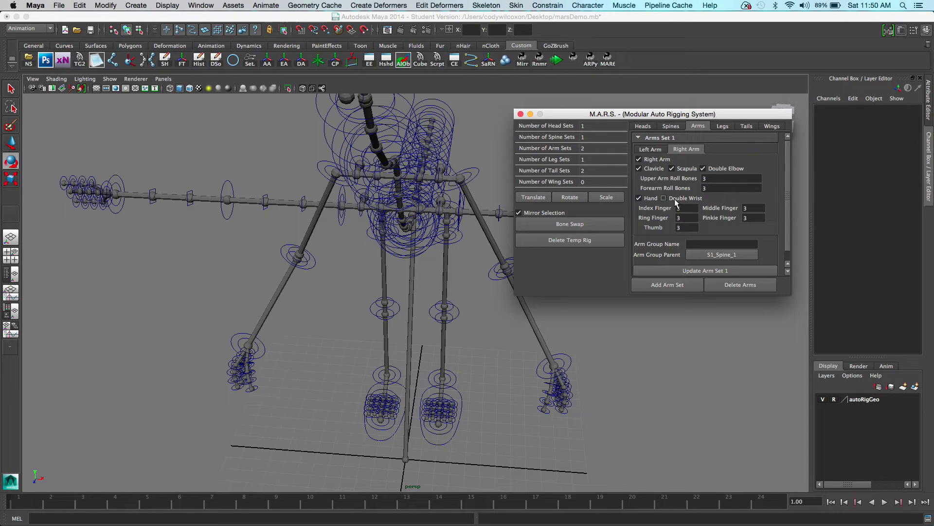
click(661, 151)
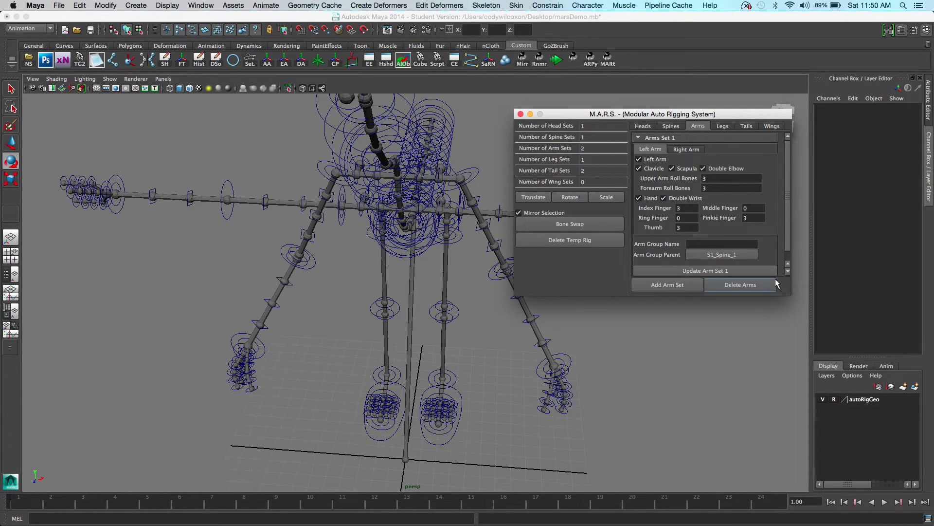
Examine the hands of the updated Arm Set 1 up close from the front and the side
alt+middle_drag(557, 336, 460, 247)
scroll(458, 248, up, 4)
alt+drag(447, 273, 428, 271)
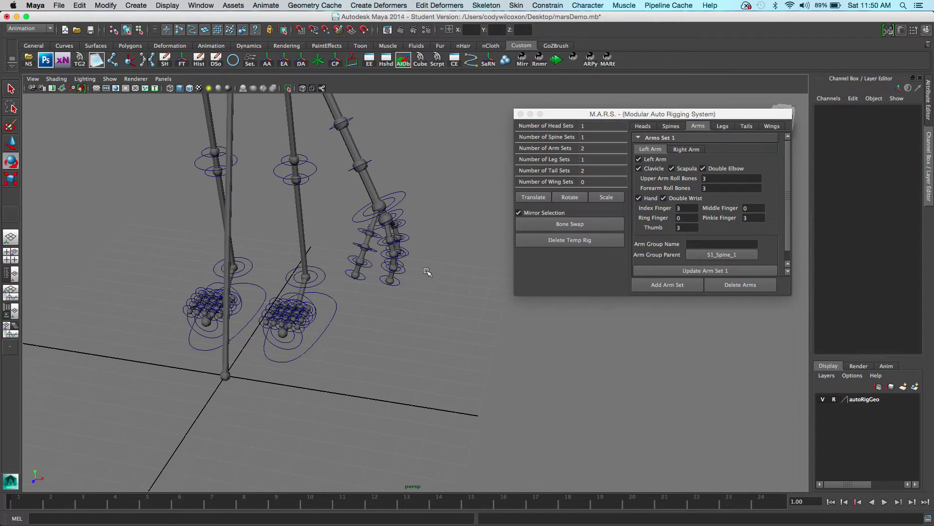
drag(419, 225, 298, 309)
click(275, 306)
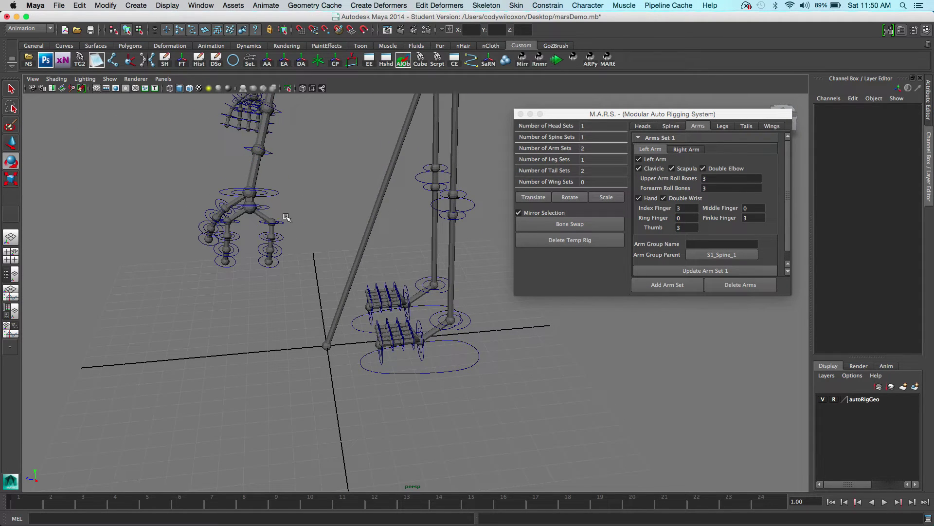
Curl all finger and thumb joints of the Arms Set 1 hands together, about -25.7 in Rotate Z
drag(285, 218, 148, 301)
alt+middle_drag(161, 207, 189, 250)
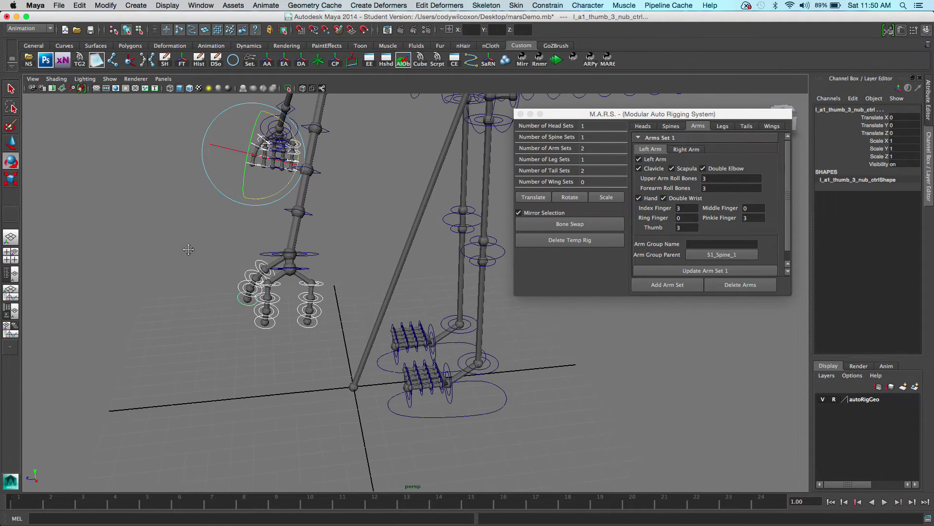
drag(252, 139, 270, 128)
Lengthen the Arms Set 1 palm by moving the hand control to Translate X 0.732 and shifting the index and pinkie finger bases outward
click(309, 271)
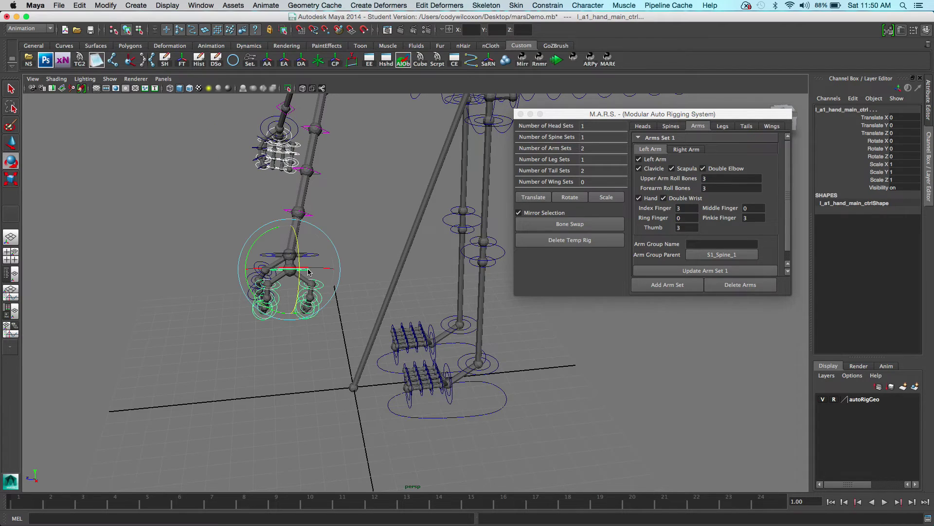
key(w)
drag(291, 299, 292, 322)
click(312, 352)
click(312, 306)
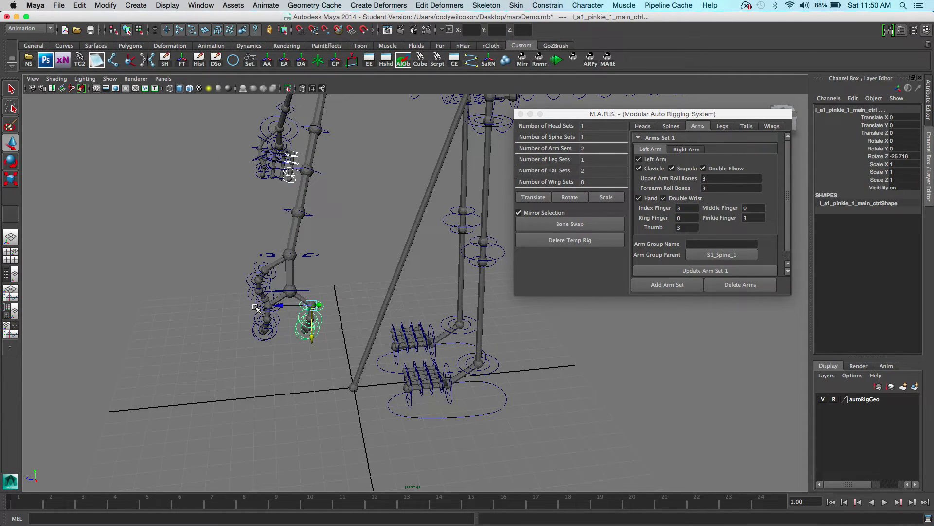
shift+click(256, 307)
drag(268, 329, 268, 342)
Rotate the Arms Set 1 hand control to angle the palm and its two fingers relative to the wrist
click(310, 290)
key(e)
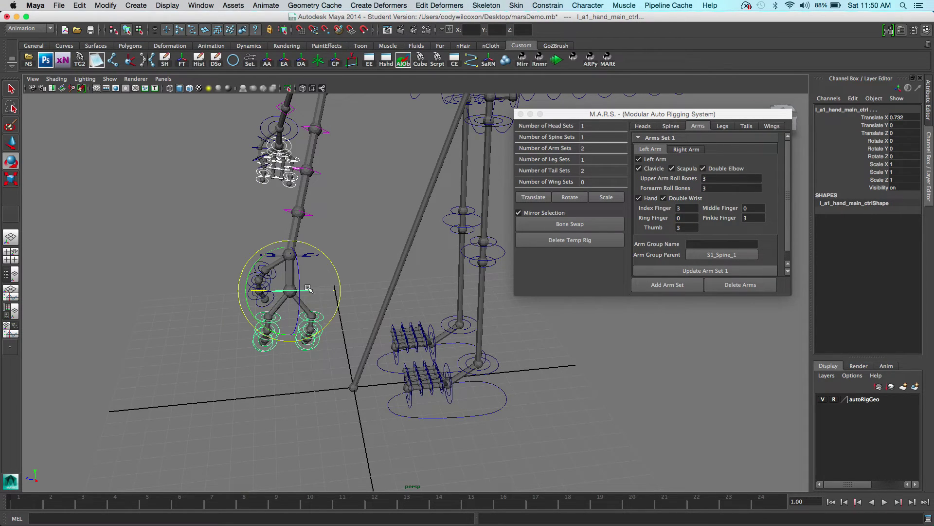
drag(297, 268, 292, 286)
alt+drag(396, 353, 338, 321)
click(339, 320)
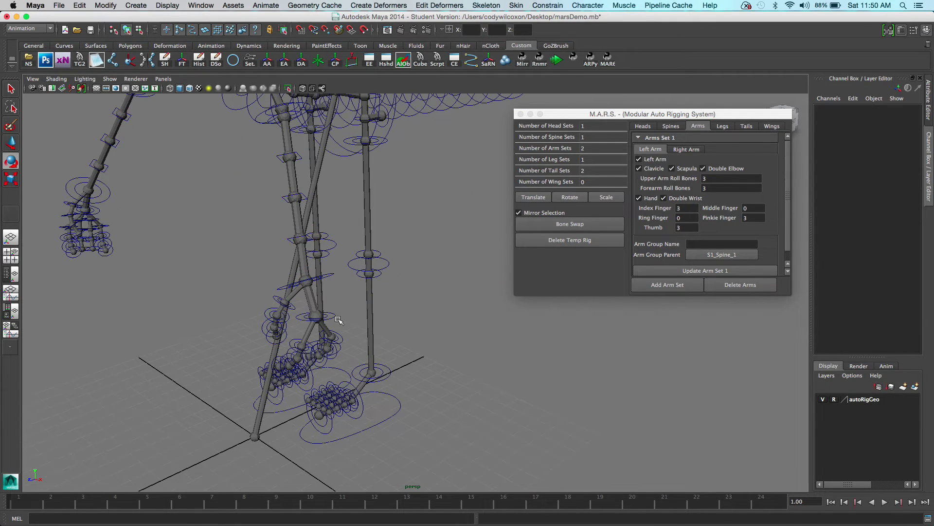
Rotate the Arms Set 1 thumb base to X 66.484, Y -45.548, Z -16.98 and shift it slightly toward the palm
click(276, 298)
drag(283, 315, 246, 310)
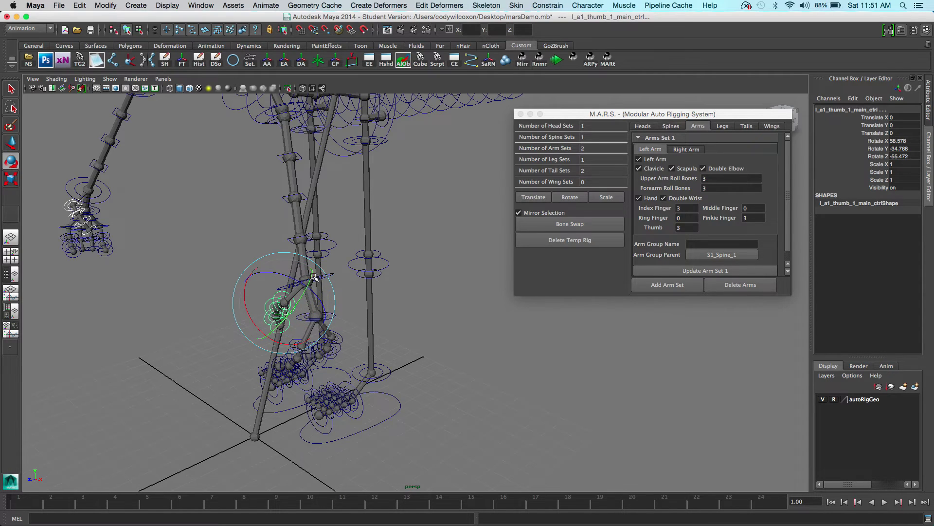
drag(313, 276, 314, 269)
drag(304, 336, 282, 332)
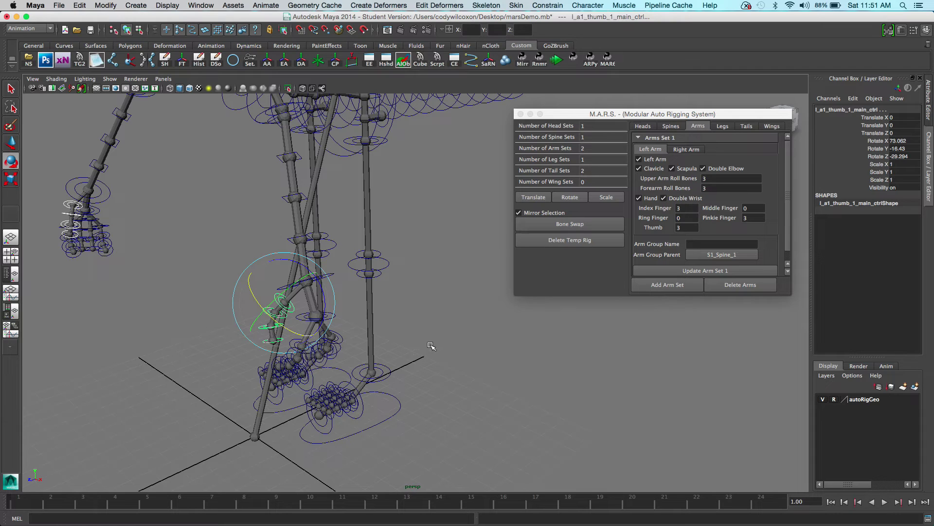
alt+drag(431, 345, 470, 331)
drag(454, 285, 312, 241)
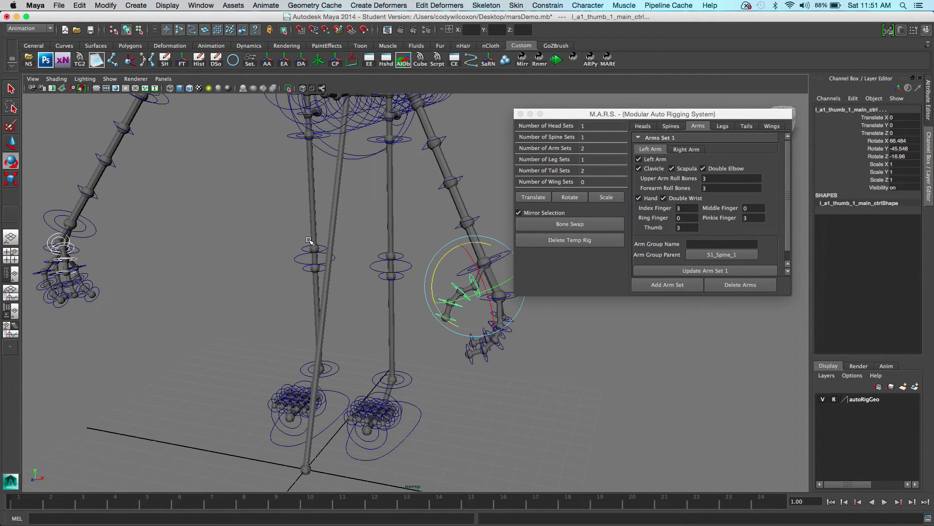
key(w)
drag(456, 275, 447, 273)
click(545, 348)
Rotate the Arms Set 1 wrist control so the hands turn inward toward the body
click(506, 254)
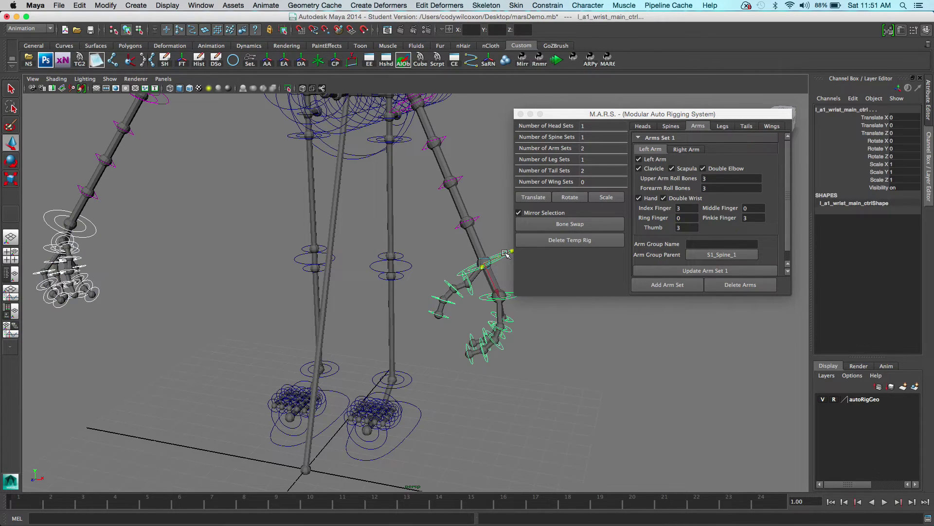
key(e)
drag(497, 215, 521, 236)
click(441, 309)
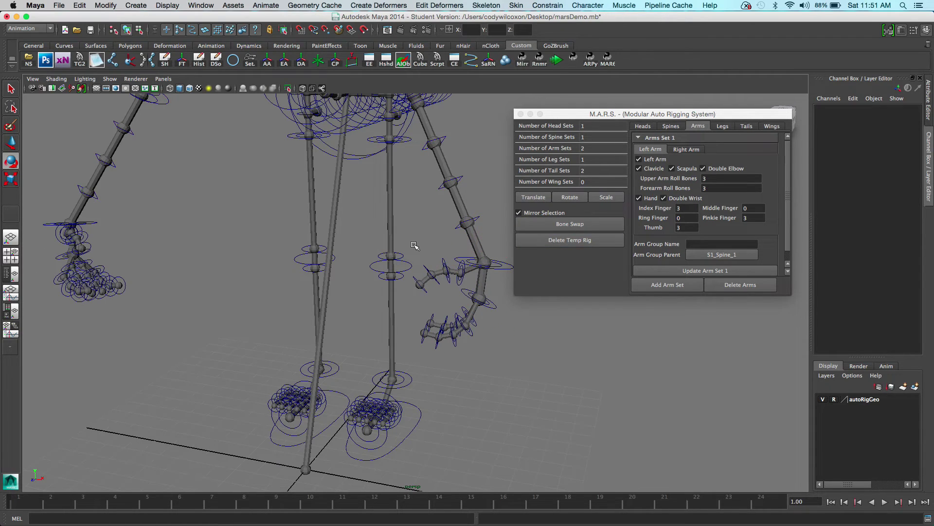
Move the Arms Set 1 elbow control to Translate Z -1.819 to bend both arms
alt+middle_drag(416, 226, 434, 286)
alt+drag(435, 285, 367, 305)
click(491, 267)
alt+drag(491, 267, 406, 311)
key(w)
drag(253, 249, 267, 249)
alt+drag(215, 266, 275, 268)
alt+middle_drag(353, 235, 275, 312)
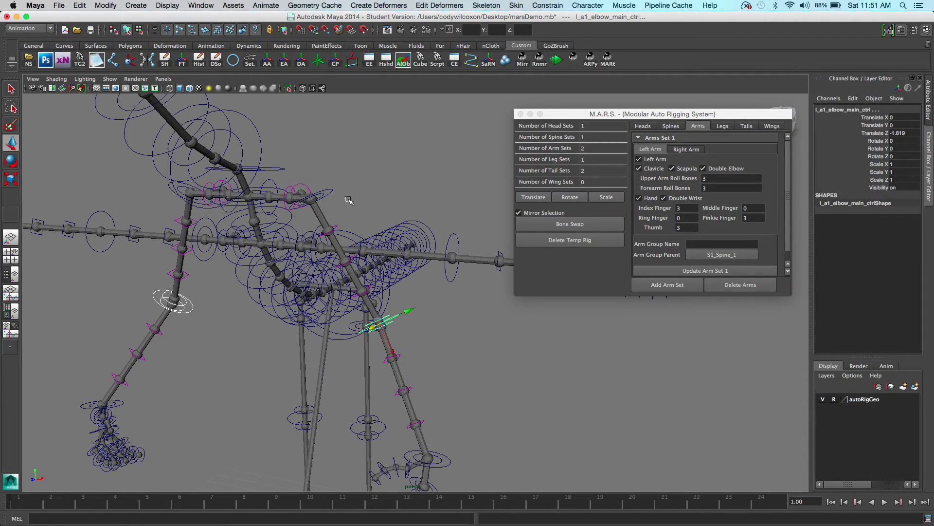
Raise the Arms Set 1 shoulders above the collar area
click(321, 192)
drag(311, 178, 311, 162)
click(362, 170)
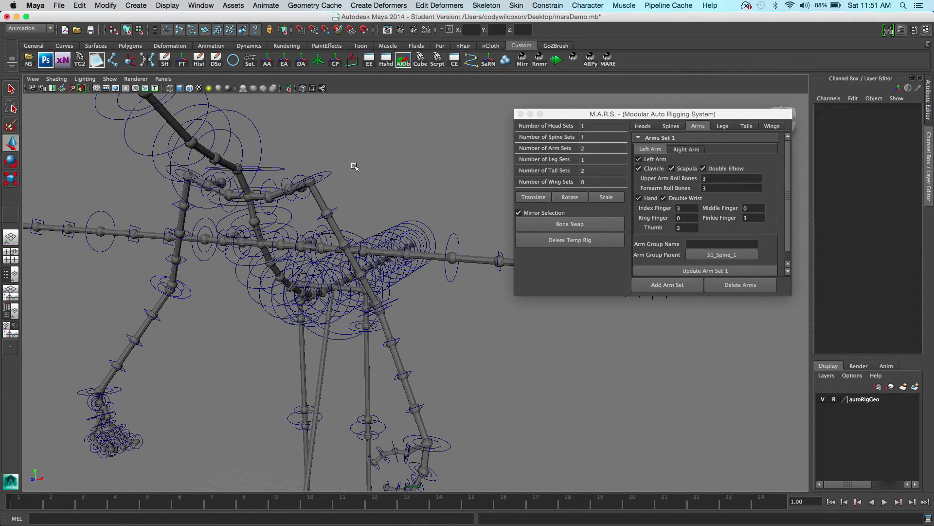
alt+middle_drag(329, 298, 382, 251)
alt+drag(348, 258, 387, 260)
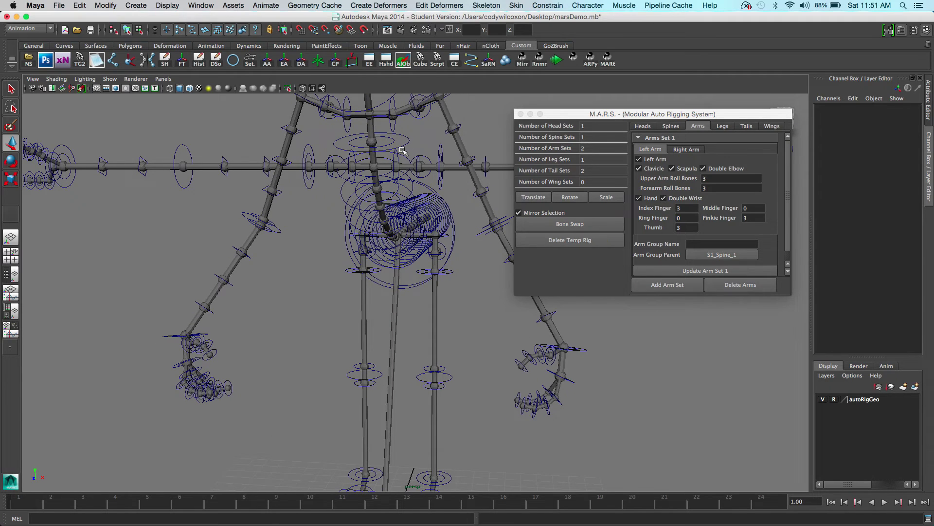
Review the Arms Set 1 and Arms Set 2 settings and update Arms Set 2
click(682, 127)
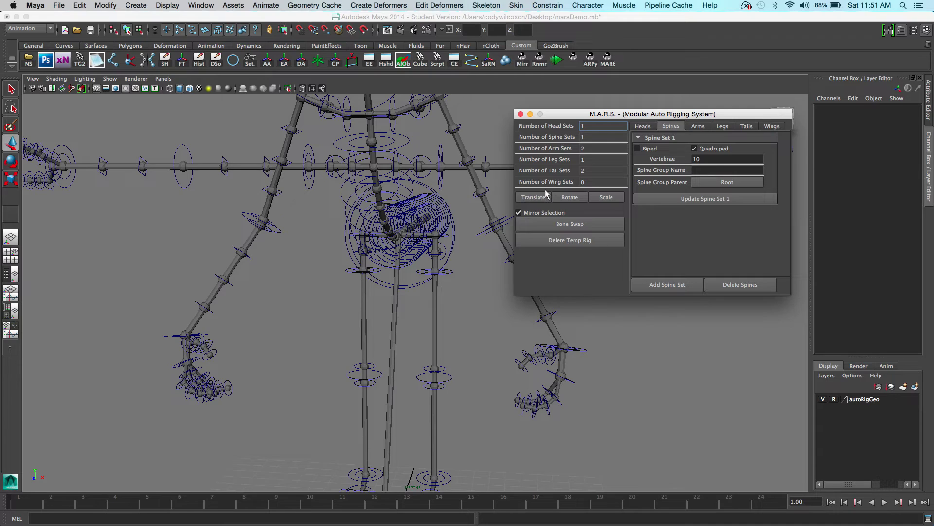
click(697, 127)
click(679, 140)
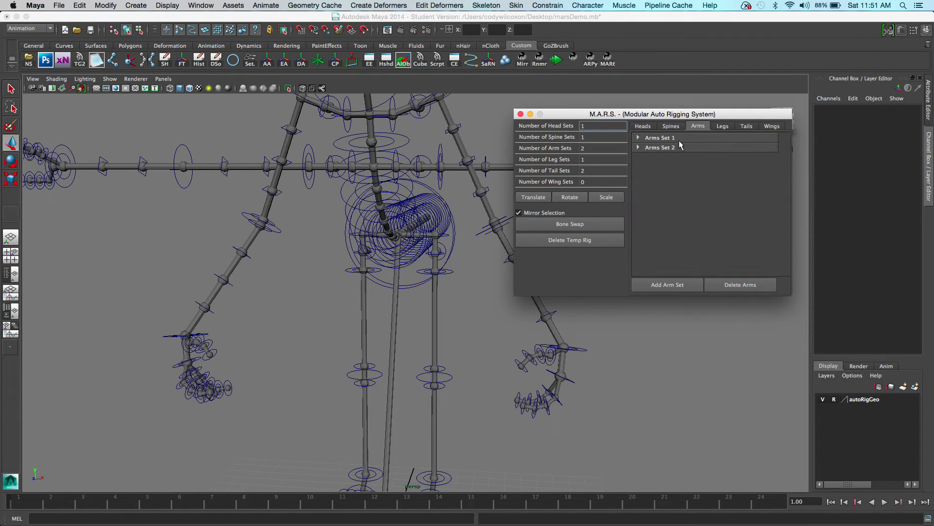
click(677, 148)
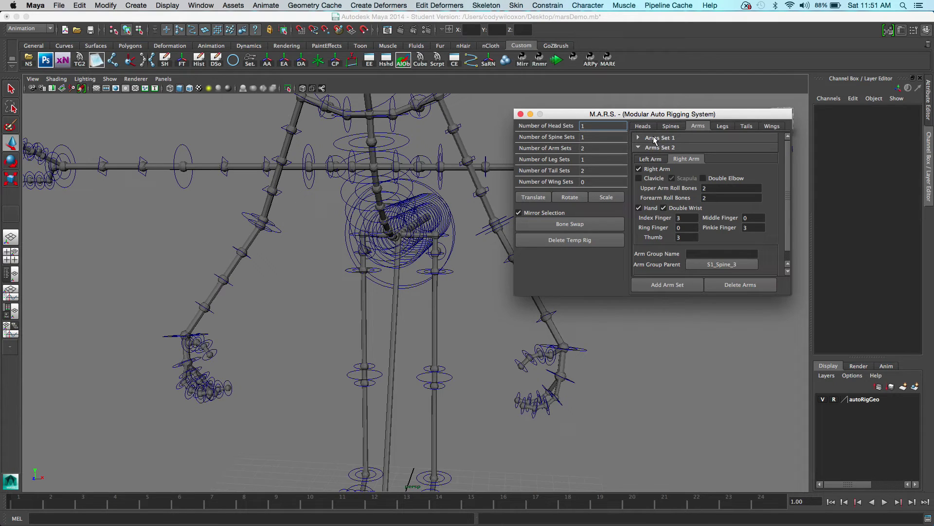
click(655, 139)
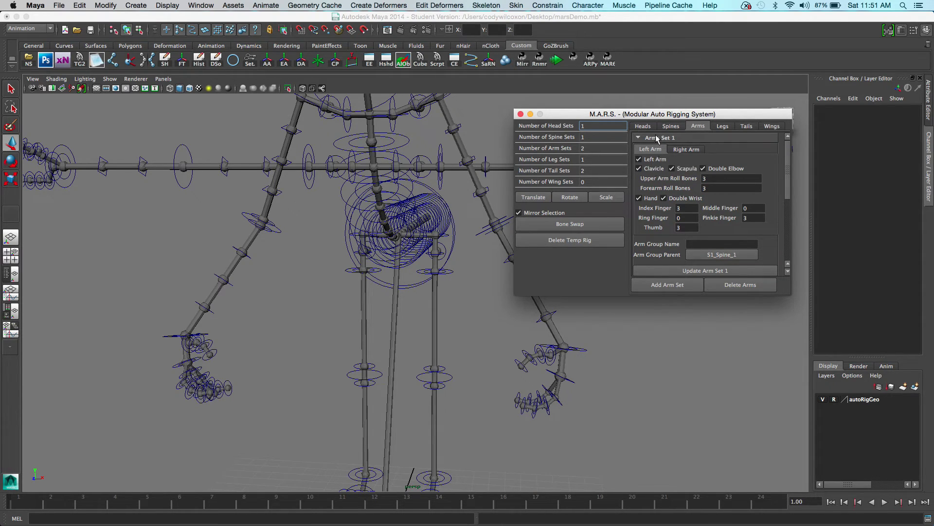
click(657, 138)
click(658, 148)
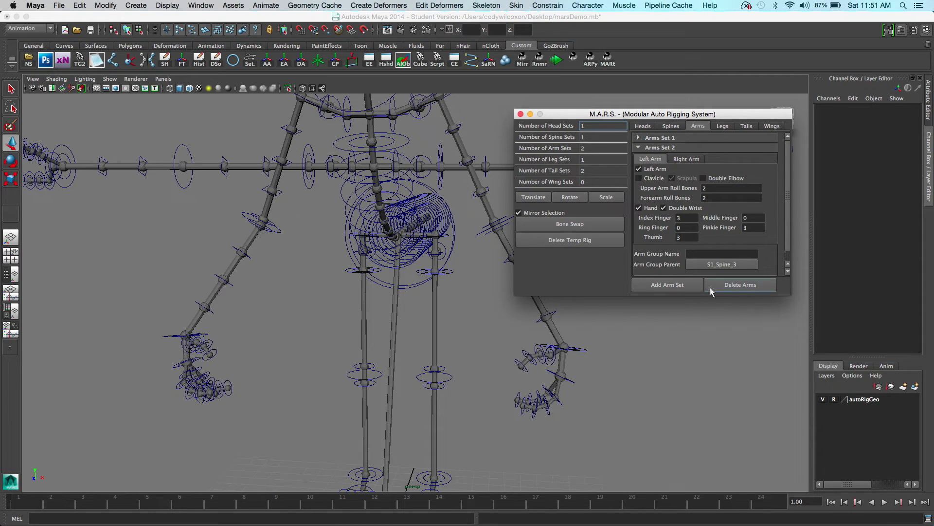
scroll(713, 274, down, 1)
click(717, 271)
Move the Arms Set 2 shoulder to Translate X -1.18, Z -1.725 and rotate it to X 53.747, Y 12.353, Z -46.88
click(442, 146)
drag(442, 142, 440, 203)
alt+drag(440, 202, 339, 216)
key(e)
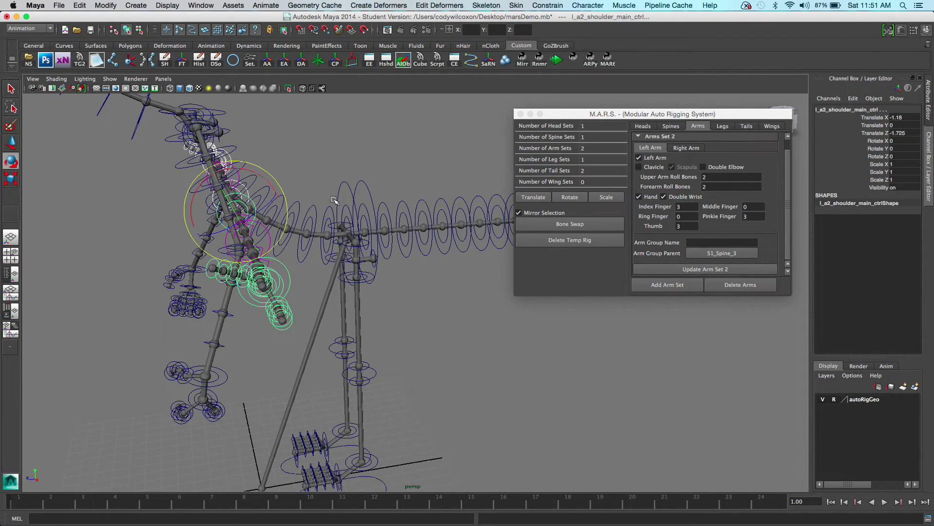
drag(242, 176, 206, 164)
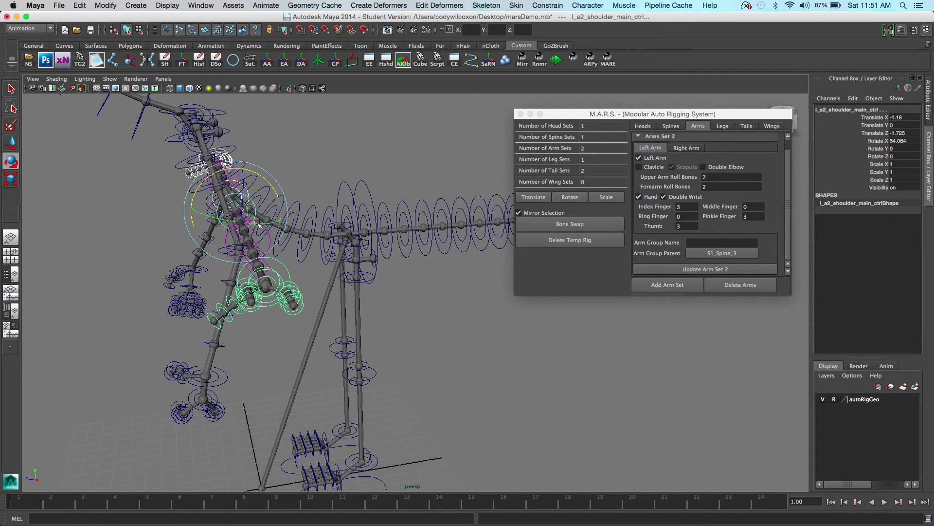
drag(261, 224, 254, 250)
Scale the whole Arms Set 2 arm uniformly to 0.661 from its shoulder control
alt+drag(254, 250, 480, 250)
alt+middle_drag(479, 250, 349, 212)
key(r)
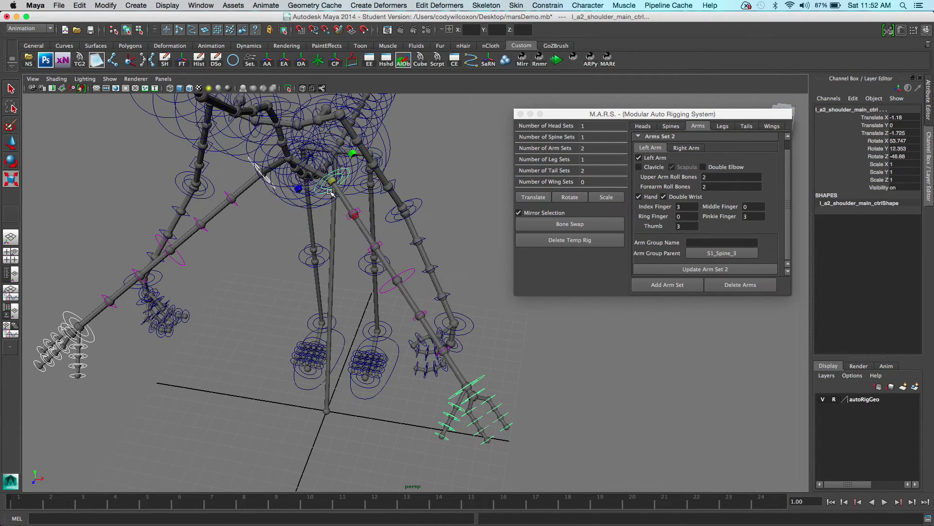
drag(336, 184, 298, 189)
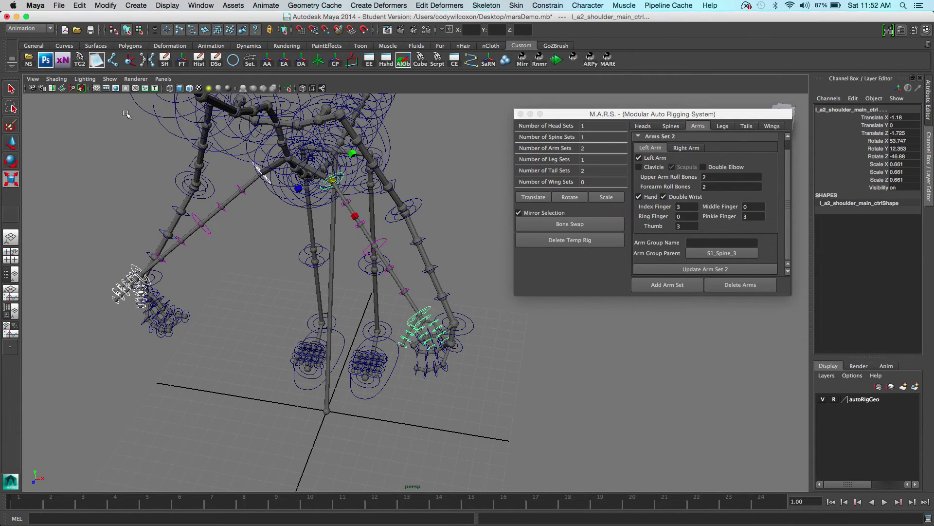
Shift the Arms Set 2 elbow outward and shorten the forearm by moving the wrist to Translate X -6.122
click(12, 142)
click(384, 240)
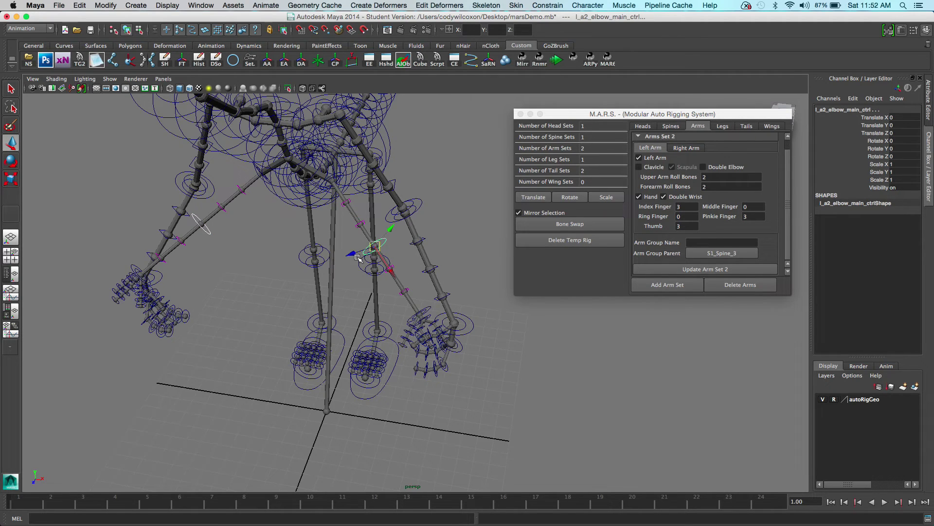
drag(352, 253, 372, 247)
click(417, 319)
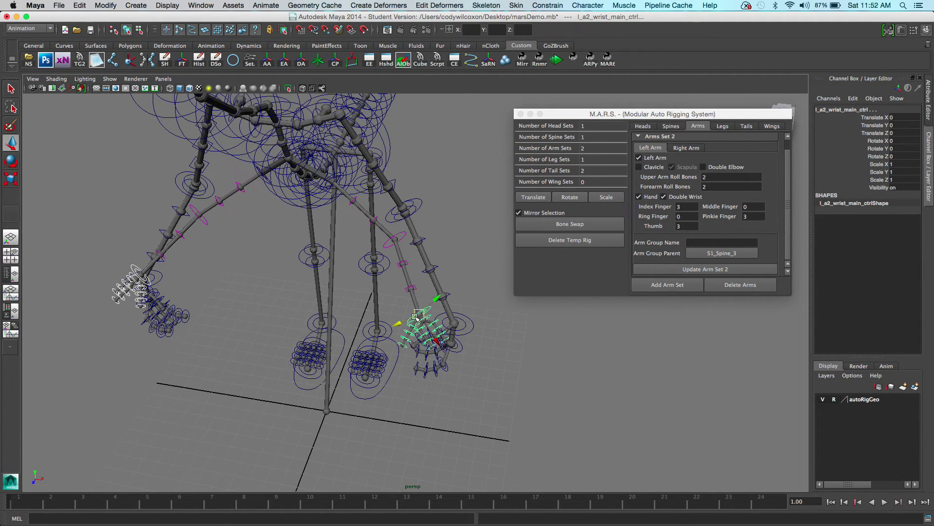
drag(435, 340, 381, 263)
scroll(381, 263, up, 3)
Rotate the Arms Set 2 wrist to X 7.983, Y -28.685, Z -16.247 so the hand hangs down
key(e)
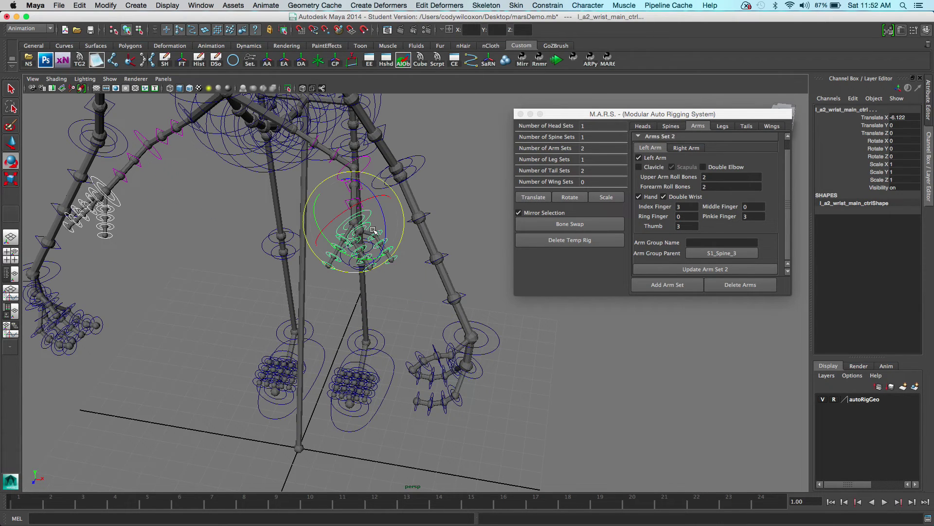
drag(348, 254, 325, 244)
scroll(382, 254, up, 4)
alt+middle_drag(364, 194, 421, 267)
drag(383, 255, 384, 271)
click(472, 313)
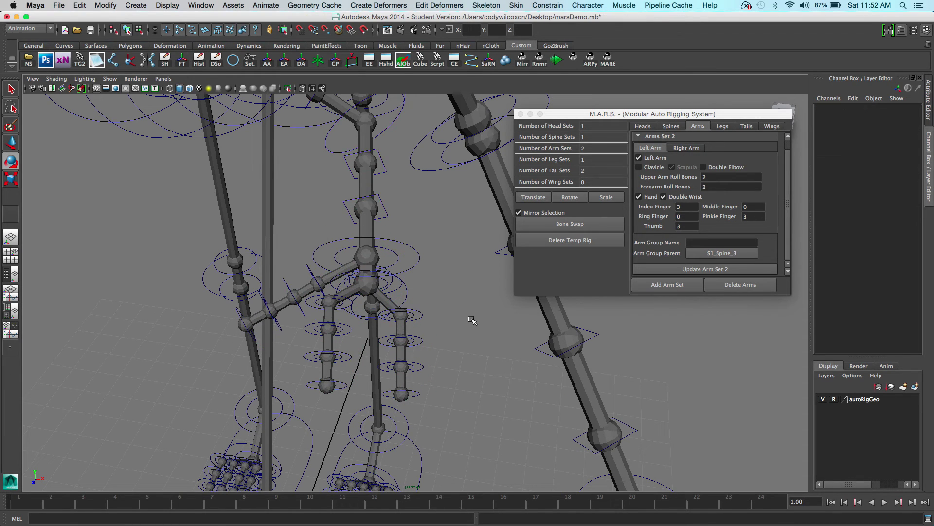
Select all finger and thumb controls of the Arms Set 2 hand and curl them together, about -21.7 in Rotate Z
alt+drag(476, 263, 445, 322)
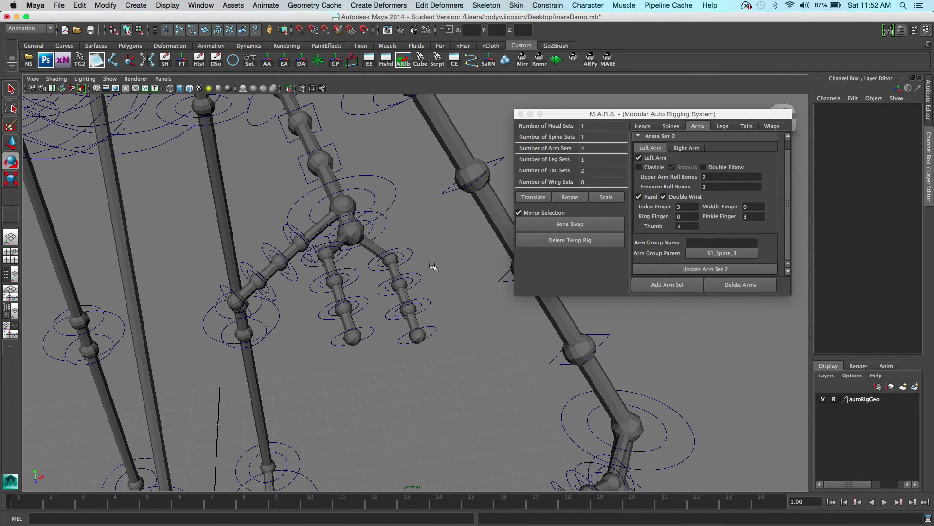
drag(327, 347, 328, 346)
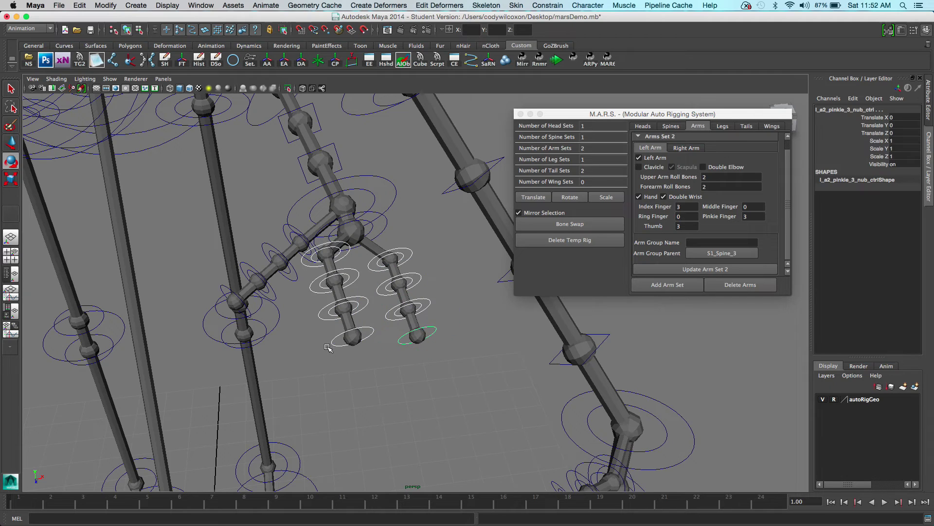
shift+click(282, 245)
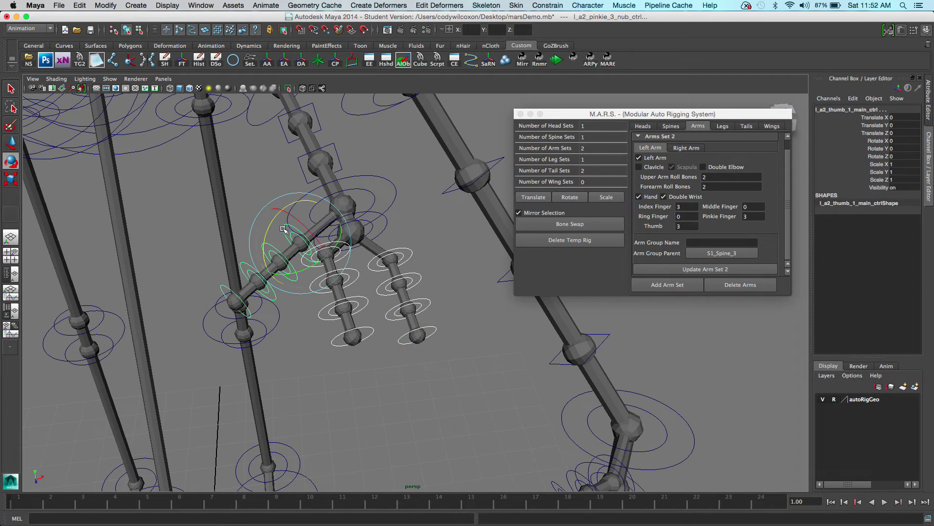
shift+click(261, 251)
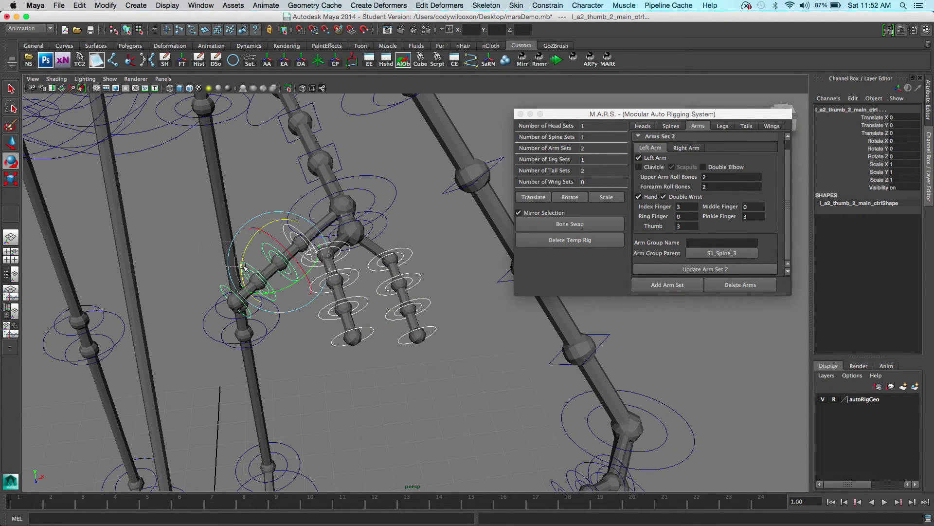
shift+click(243, 266)
shift+click(223, 287)
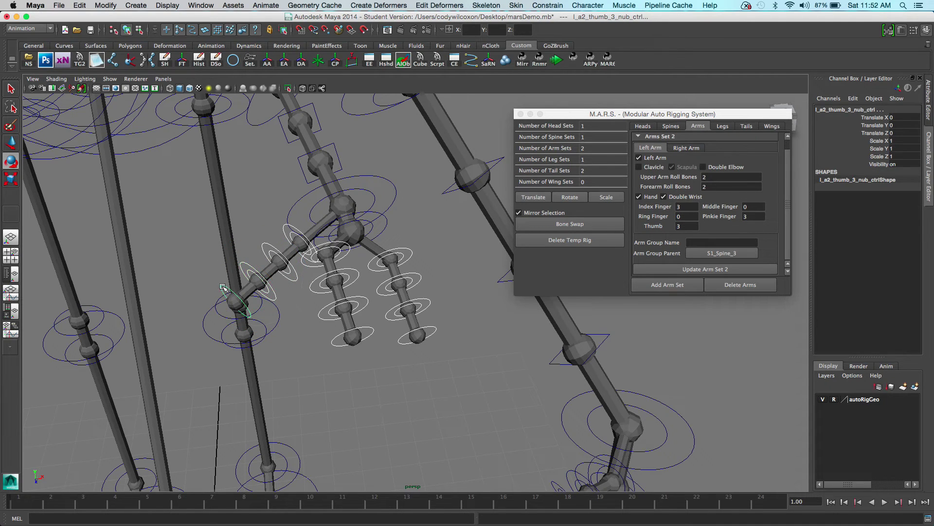
alt+right_drag(251, 278, 194, 303)
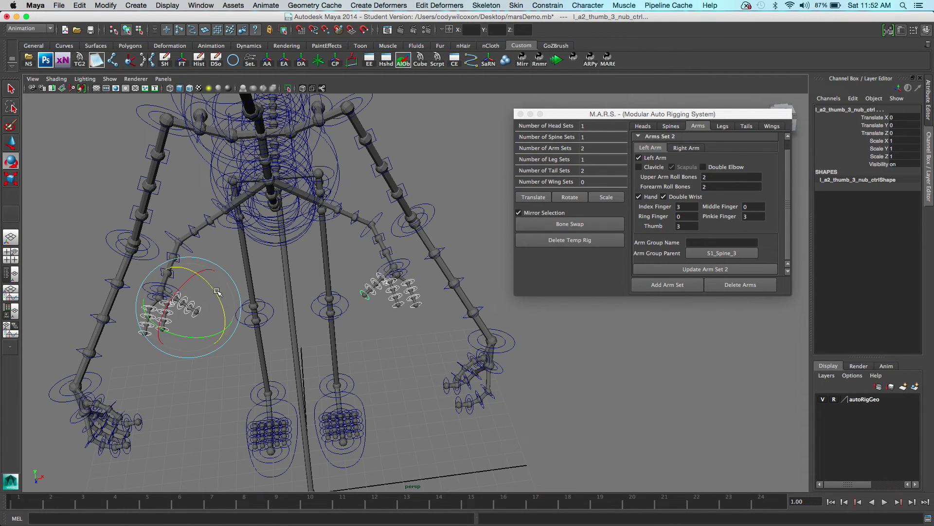
key(f)
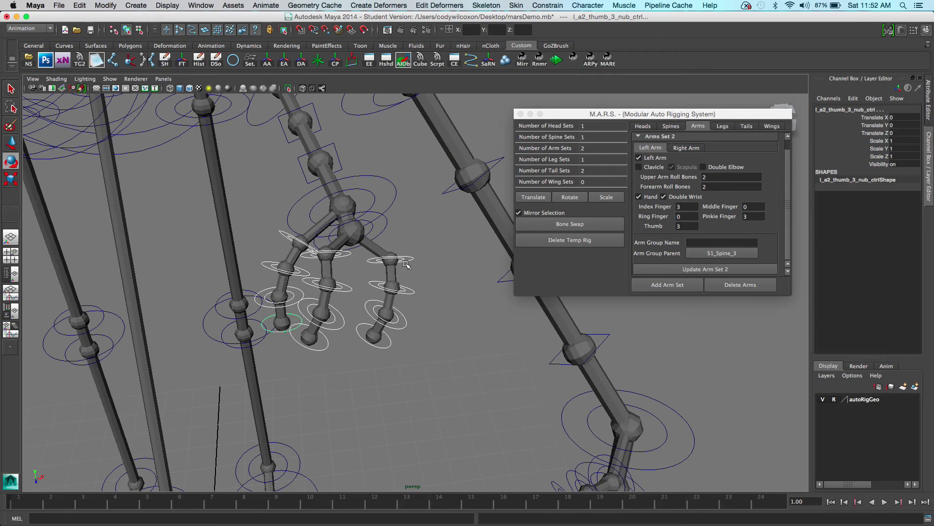
Move the Arms Set 2 hand control farther from the wrist and rotate it to tilt the fingers inward
click(392, 229)
drag(385, 232, 392, 330)
key(w)
Rotate the Arms Set 2 thumb base to swing the thumb outward, and select the wrist control
click(320, 254)
key(e)
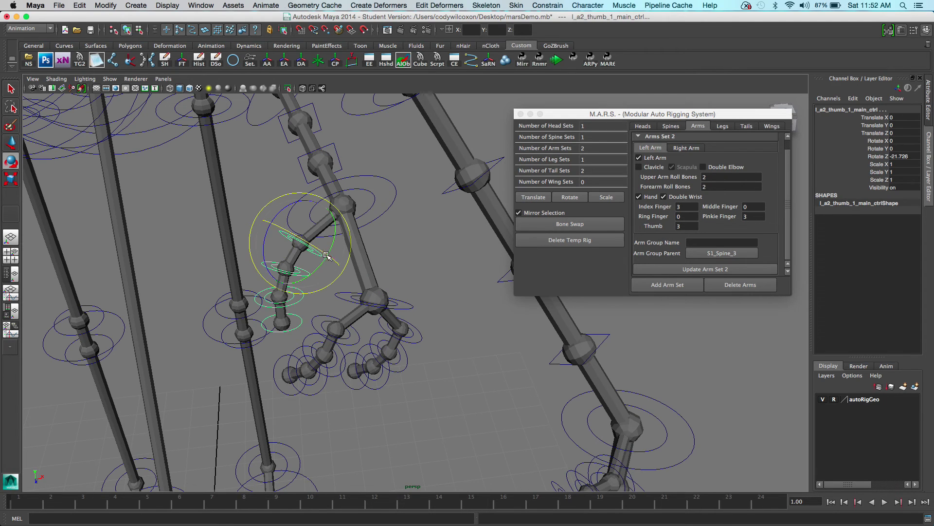
drag(335, 239, 306, 242)
click(395, 256)
click(384, 186)
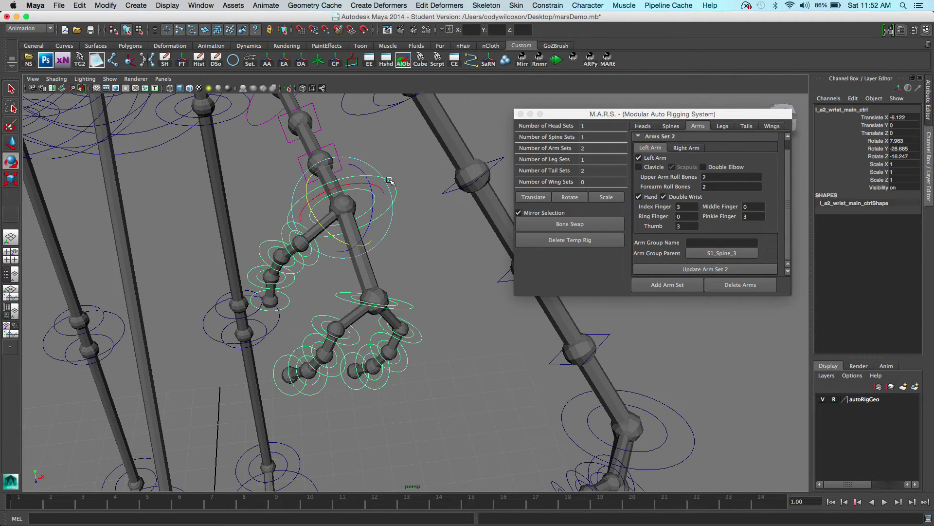
Rotate the Arms Set 2 wrist control further to reorient the hand, and clear the selection
drag(371, 191, 413, 259)
click(416, 258)
scroll(417, 259, down, 5)
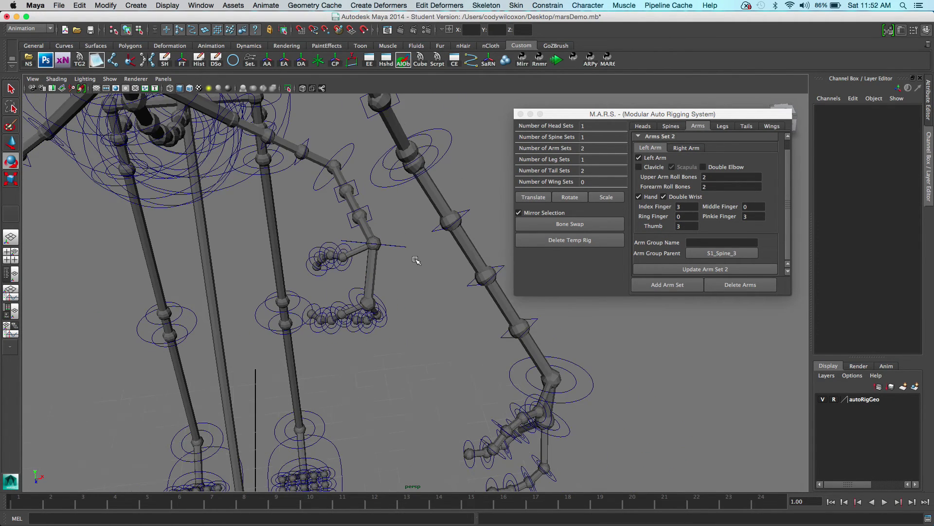
Rotate the Arms Set 2 shoulder to X 52.644, Y 7.682, Z -53.211 and move it to Translate Y -1.291, Z -0.25
alt+middle_drag(365, 215, 383, 230)
alt+drag(383, 229, 359, 200)
click(353, 179)
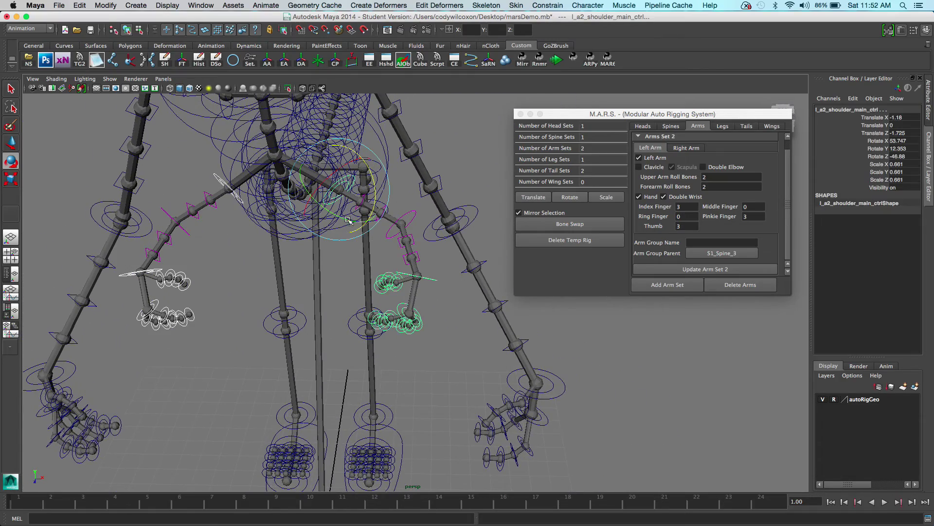
key(w)
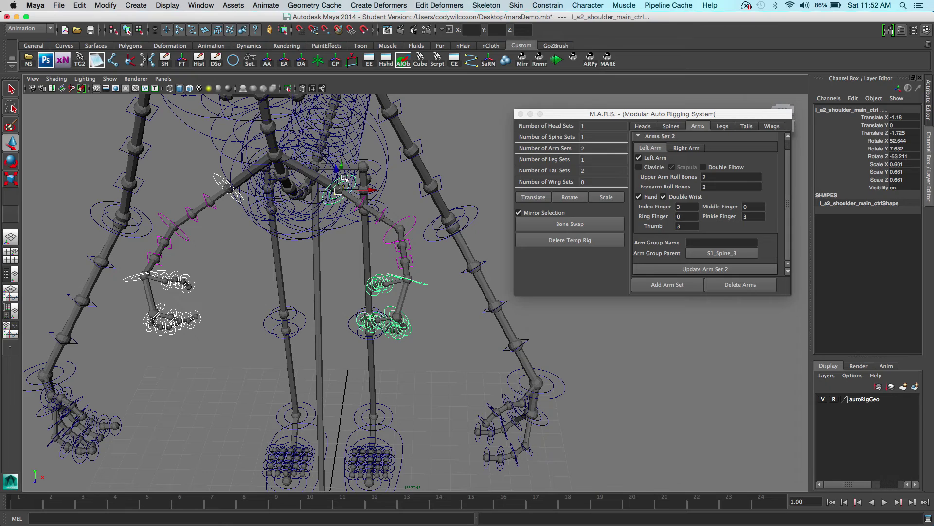
drag(336, 168, 194, 102)
key(z)
Select the tail controls along the whole chain and rotate them together so the tail arcs downward
alt+drag(282, 204, 443, 239)
alt+middle_drag(443, 240, 258, 168)
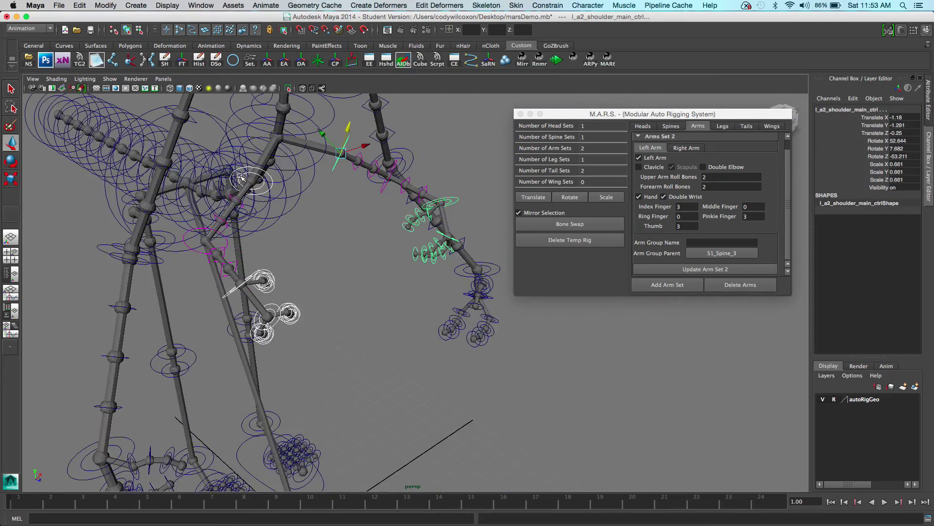
alt+right_drag(335, 205, 262, 184)
alt+drag(370, 194, 235, 206)
alt+middle_drag(235, 207, 286, 165)
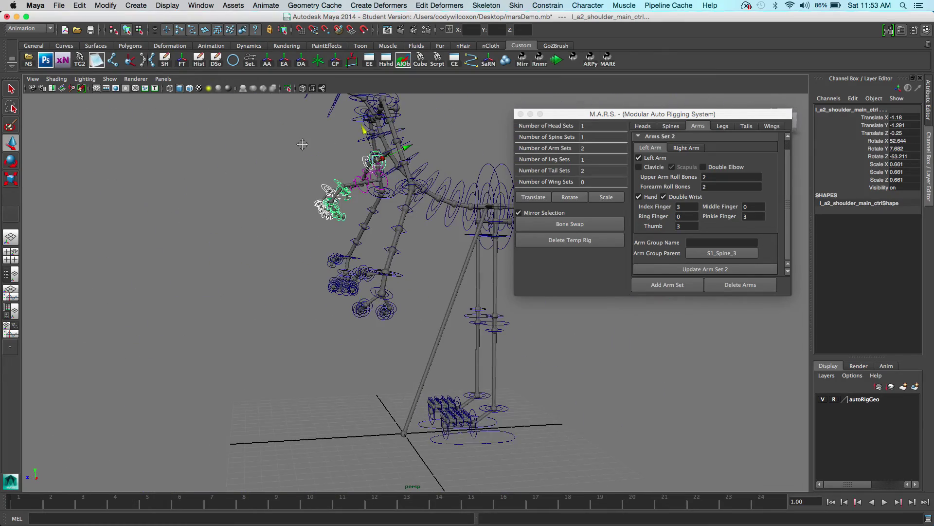
alt+drag(302, 144, 430, 215)
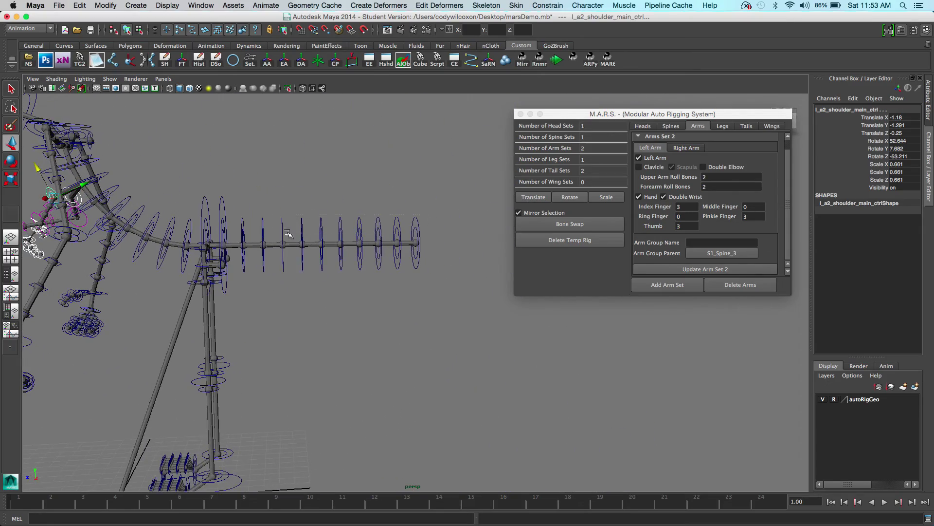
drag(230, 225, 233, 226)
drag(393, 243, 444, 244)
alt+right_drag(444, 244, 429, 248)
alt+middle_drag(429, 249, 372, 250)
alt+drag(372, 250, 407, 245)
key(e)
click(373, 246)
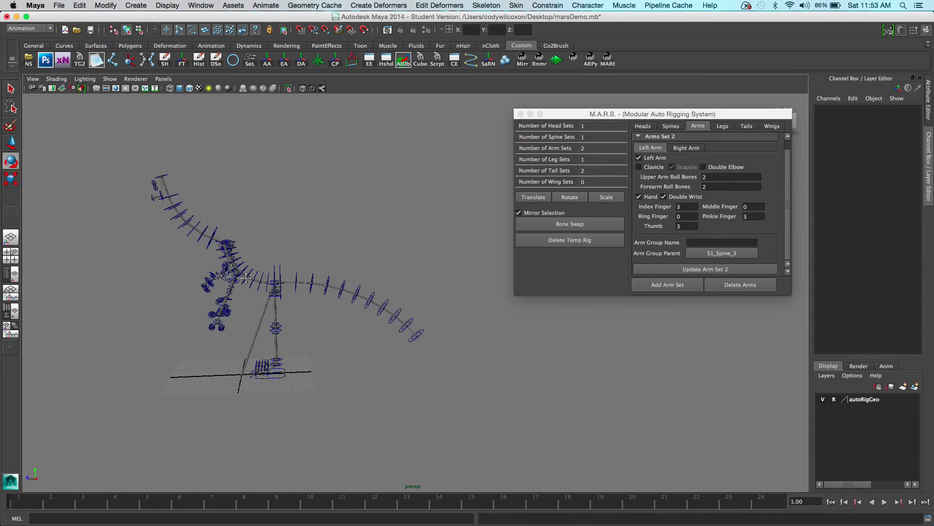
Move the left leg's main knee control forward to about 0.952 in Translate Z
alt+middle_drag(243, 275, 330, 265)
alt+right_drag(331, 265, 340, 325)
click(339, 343)
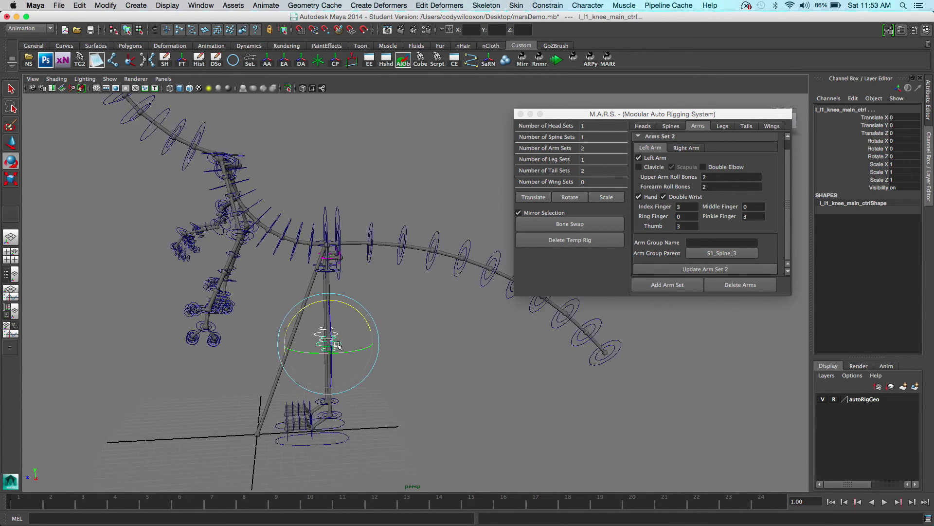
key(f)
alt+drag(380, 342, 433, 366)
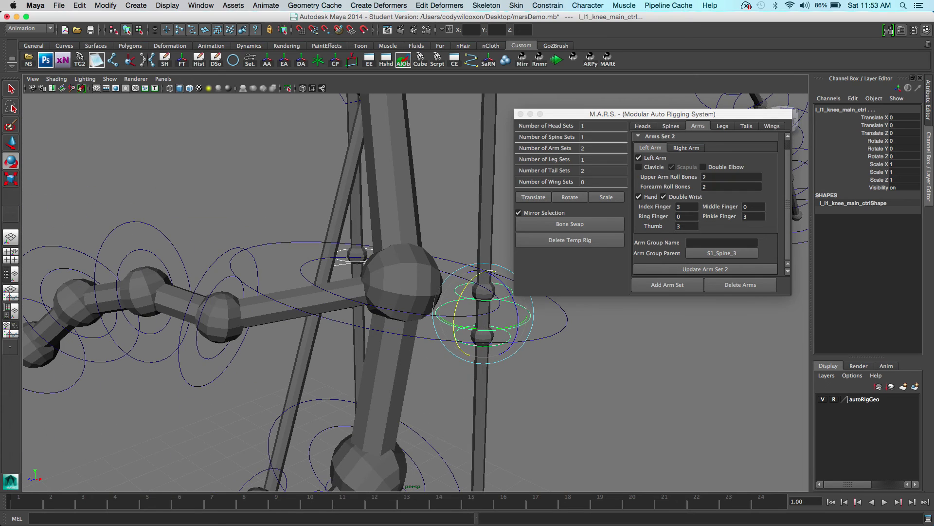
click(12, 142)
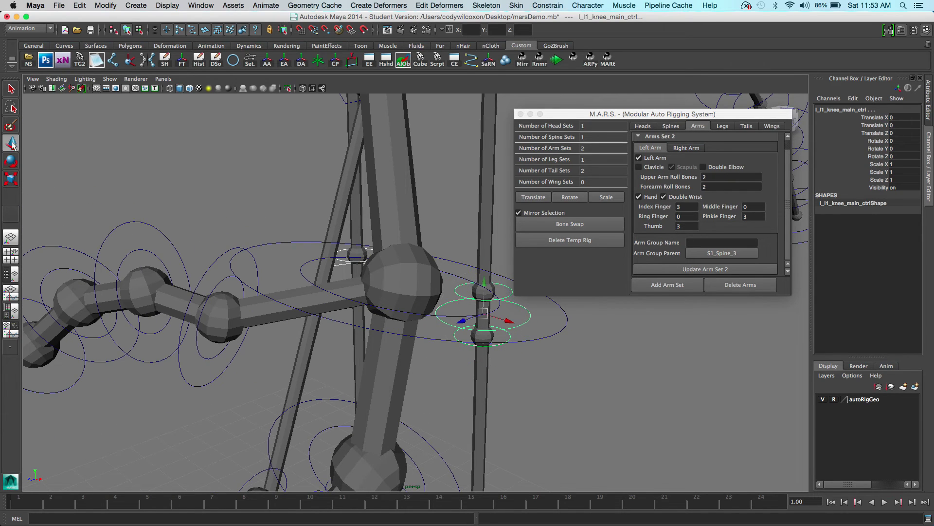
drag(483, 318, 455, 331)
Raise the left shin control to Translate Y 0.221, bringing the two knee joints closer together
click(481, 307)
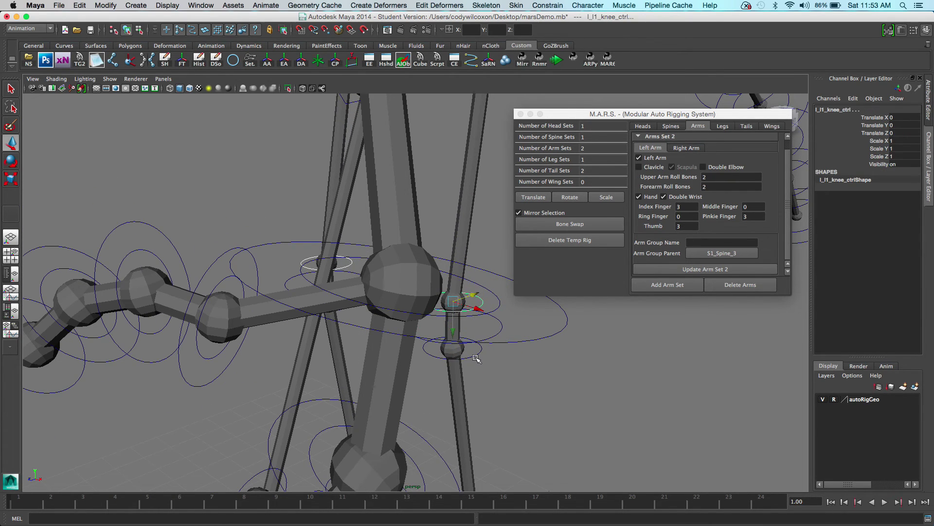
click(456, 333)
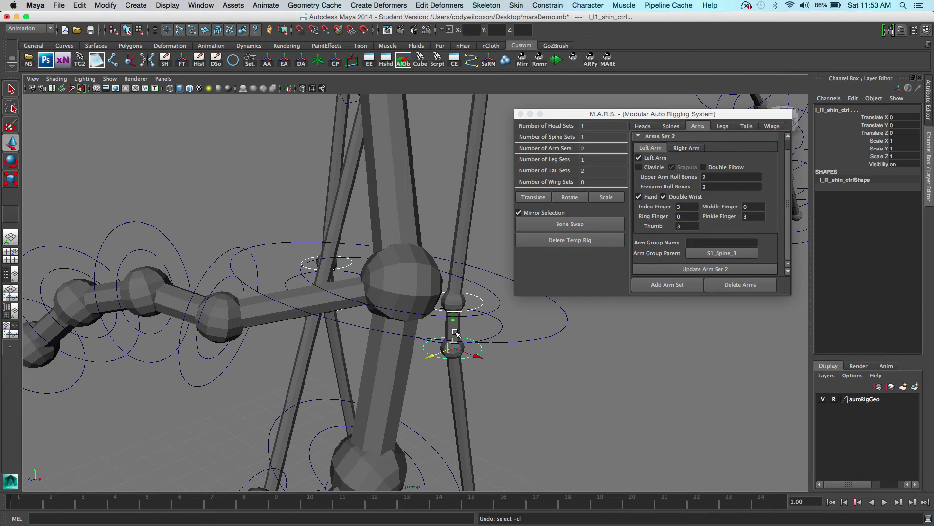
drag(455, 332, 456, 322)
scroll(470, 329, down, 5)
scroll(471, 200, down, 1)
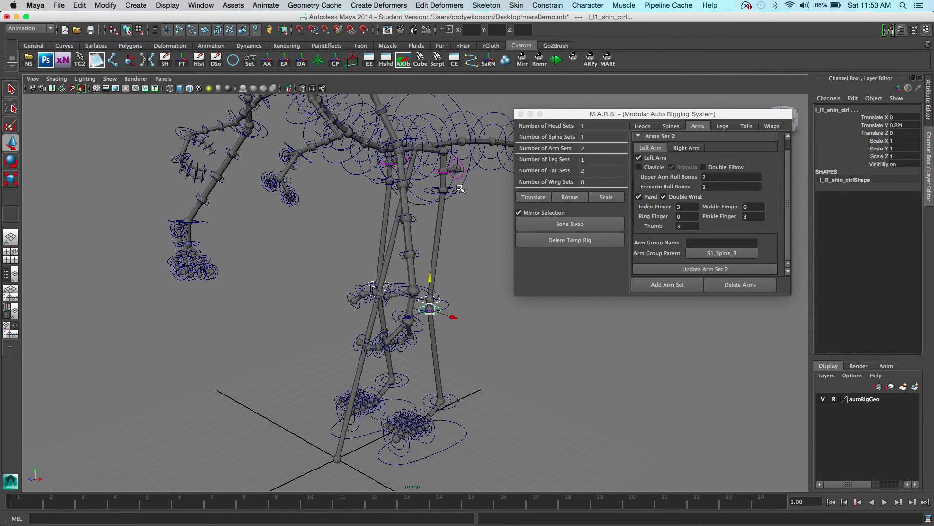
Move the left thigh and foot main controls outward together, about 2.198 in Translate X, to widen the stance
click(460, 189)
click(464, 437)
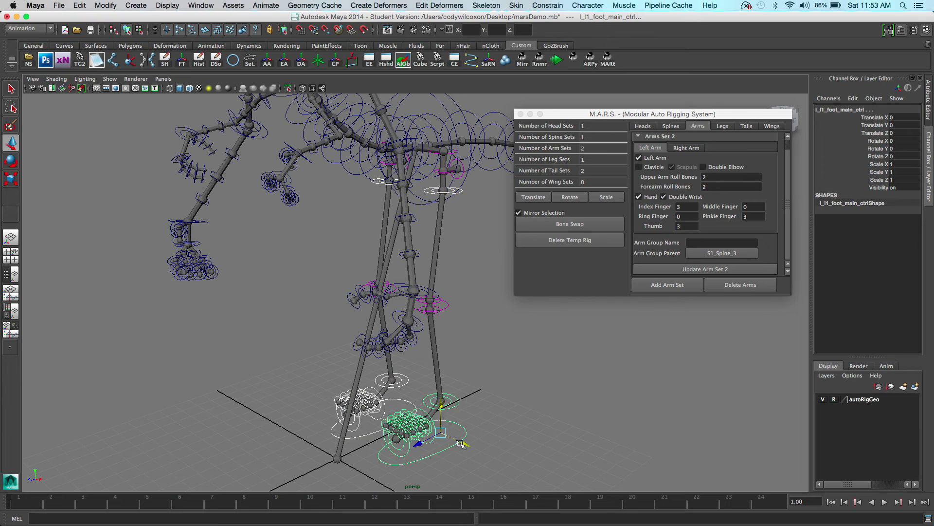
drag(463, 442, 492, 457)
click(535, 379)
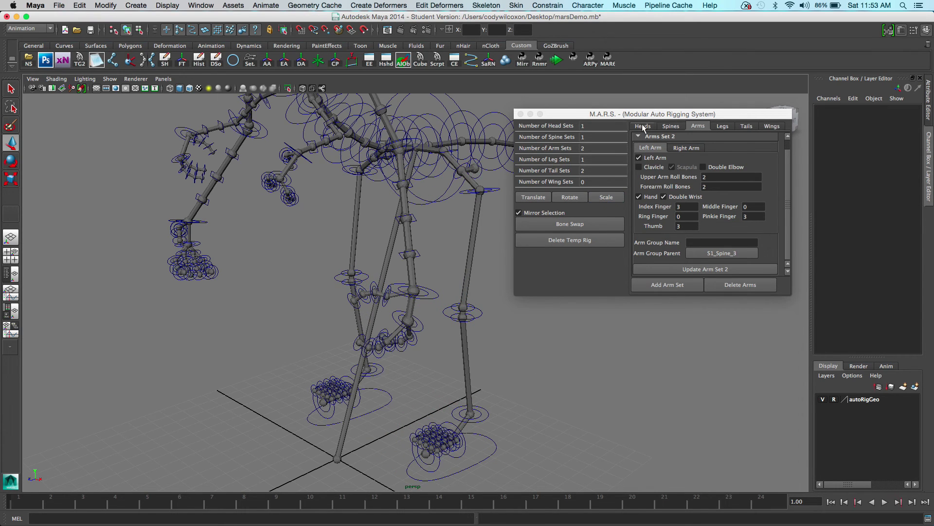
Set Long Toe and Ring Toe to 0 and Middle Toe to 3 on both legs of Legs Set 1, and update the set
click(726, 127)
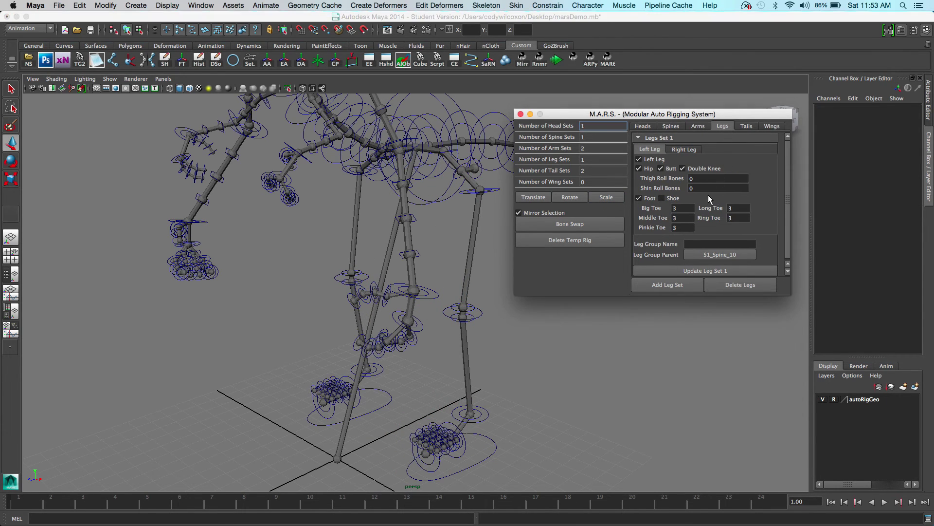
click(723, 127)
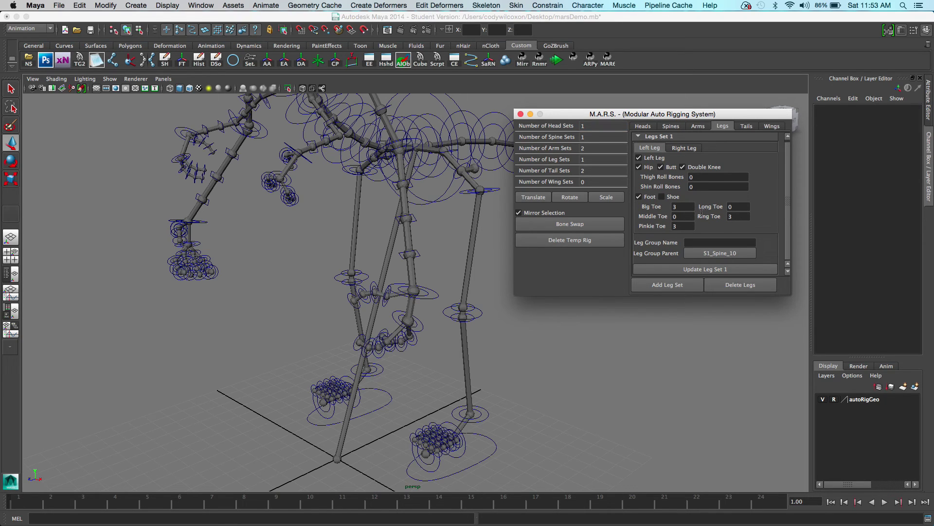
click(679, 149)
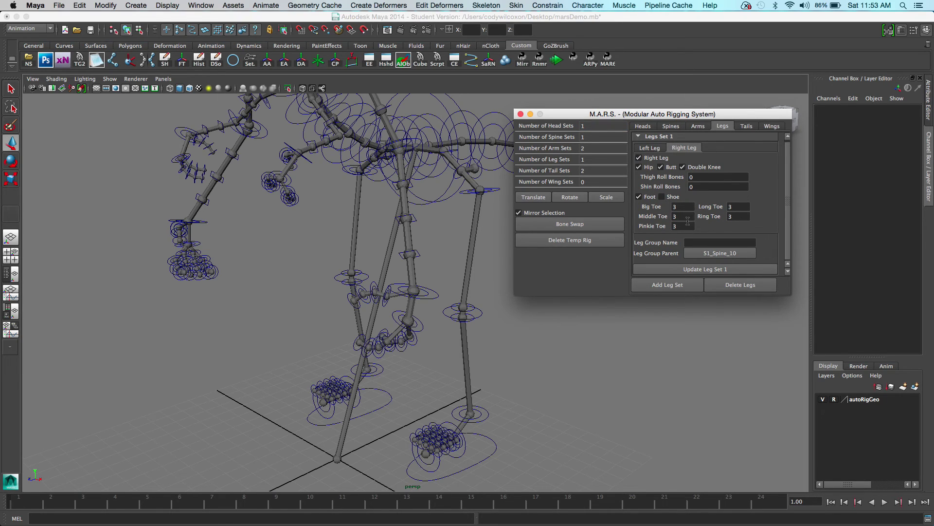
click(649, 148)
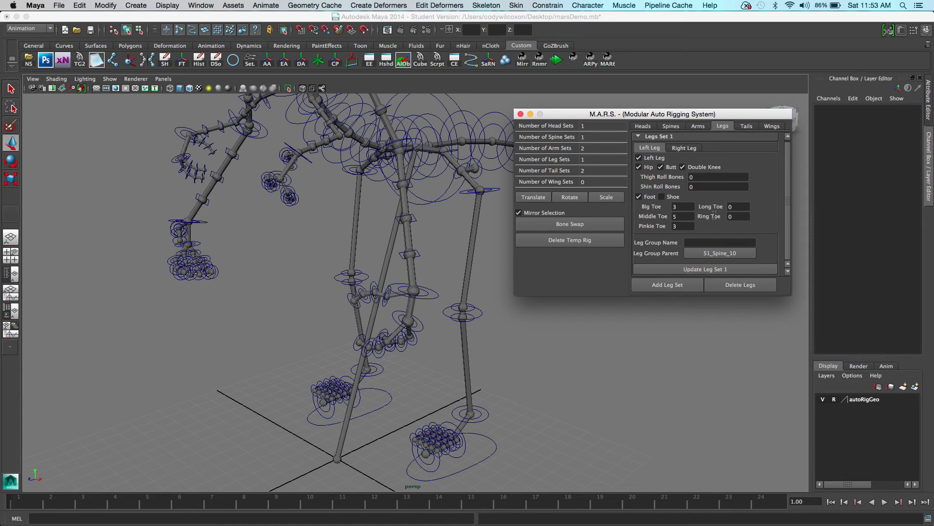
click(716, 270)
Try to rotate the left thigh main control
alt+drag(543, 462, 398, 373)
click(378, 351)
click(371, 138)
alt+drag(372, 138, 419, 247)
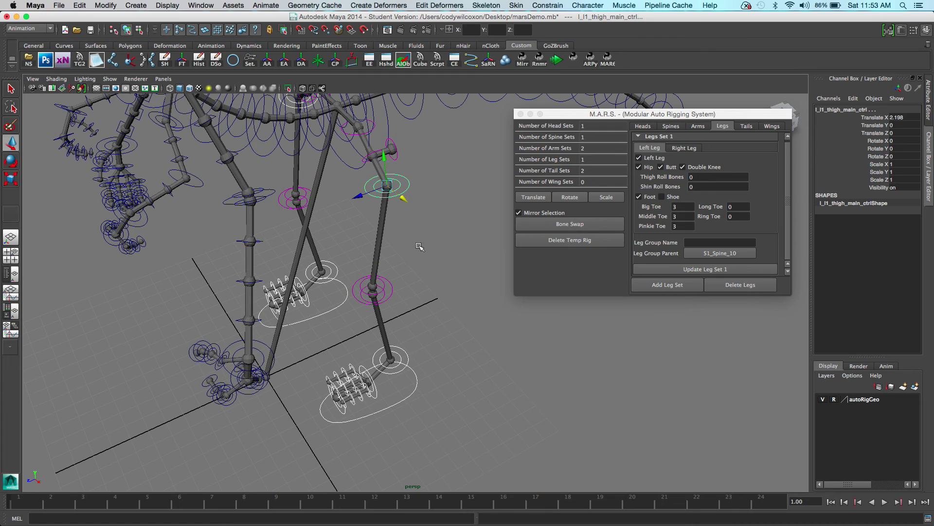
key(e)
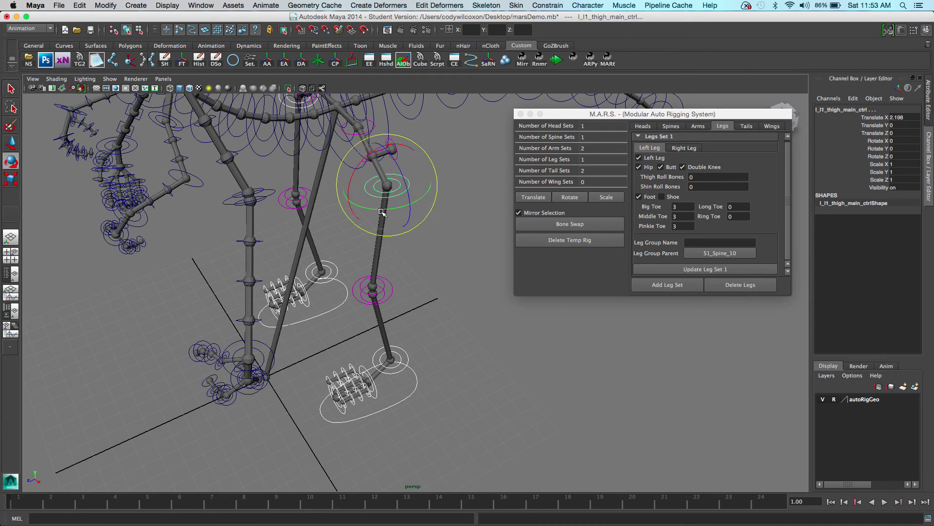
drag(383, 213, 408, 208)
key(super+z)
click(476, 326)
Raise the left ankle control higher above the foot
alt+drag(475, 326, 383, 359)
scroll(384, 360, up, 5)
click(351, 362)
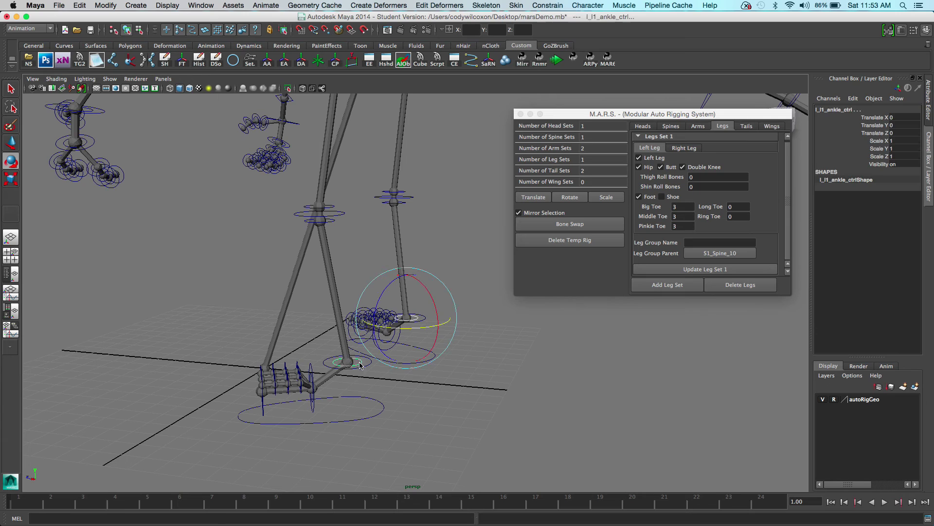
key(w)
drag(347, 337, 343, 280)
Raise the left leg's main knee control to Translate Y 1.289
click(340, 213)
scroll(339, 213, down, 3)
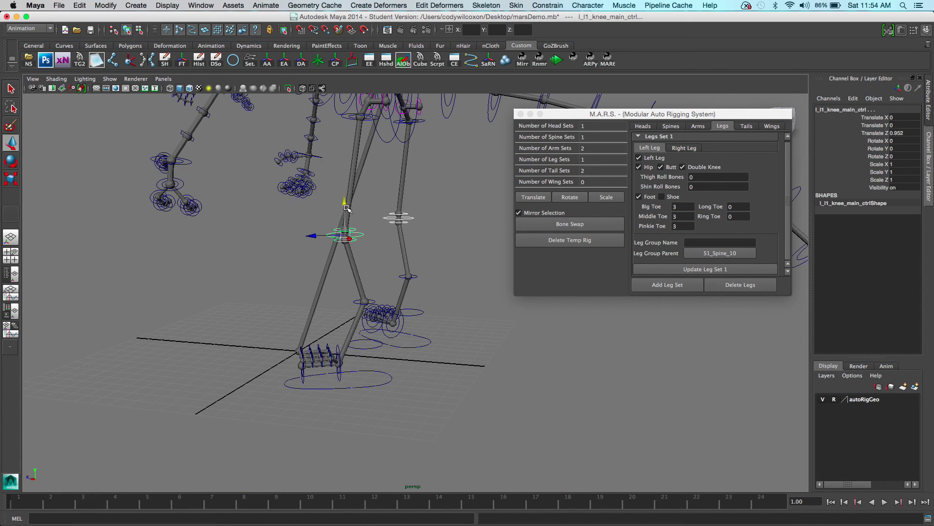
click(348, 213)
key(ctrl+z)
drag(344, 211, 344, 186)
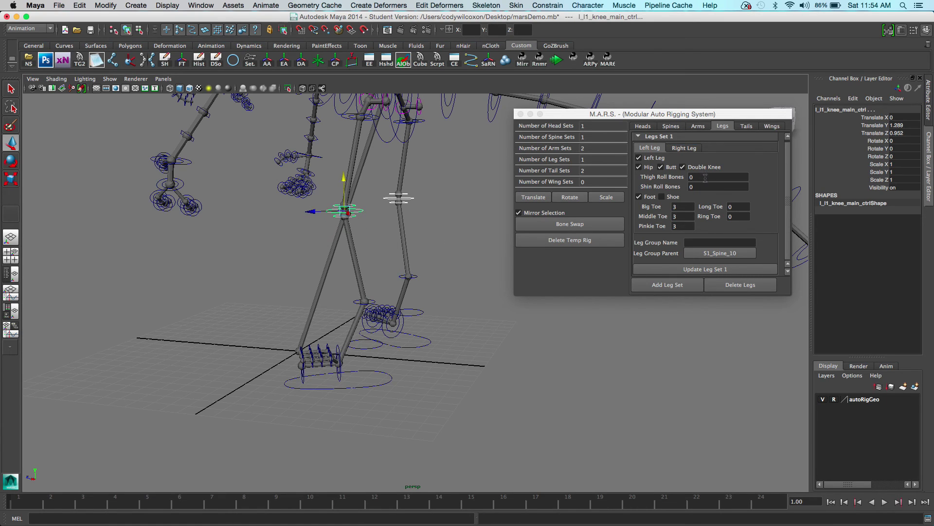
Set Thigh Roll Bones and Shin Roll Bones to 3 for both legs, and update Leg Set 1
click(685, 148)
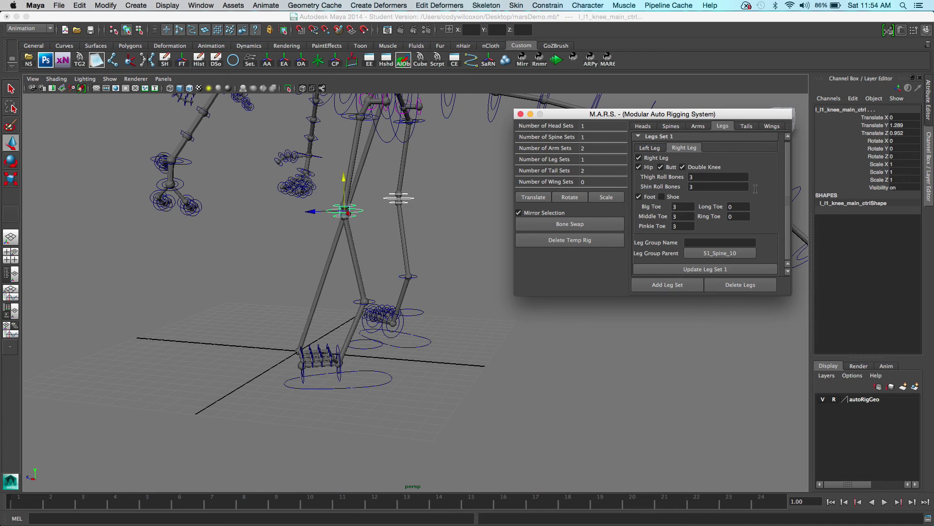
click(710, 270)
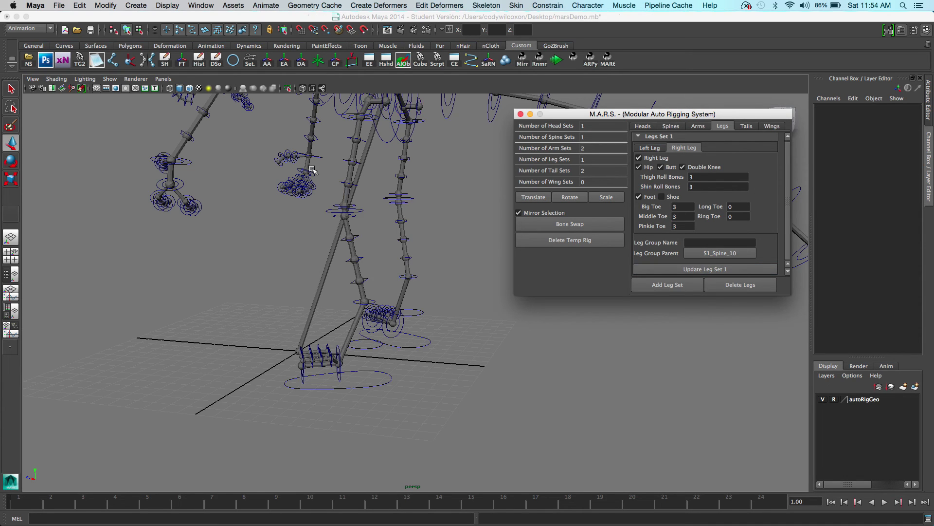
alt+drag(450, 220, 403, 312)
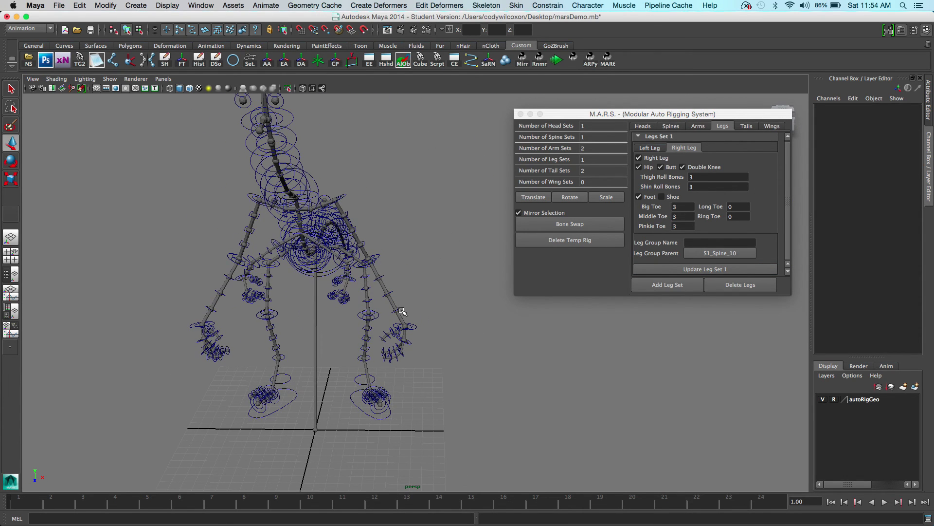
Rotate the head control at the end of the neck to tilt the head back, and clear the selection
alt+drag(373, 251, 380, 312)
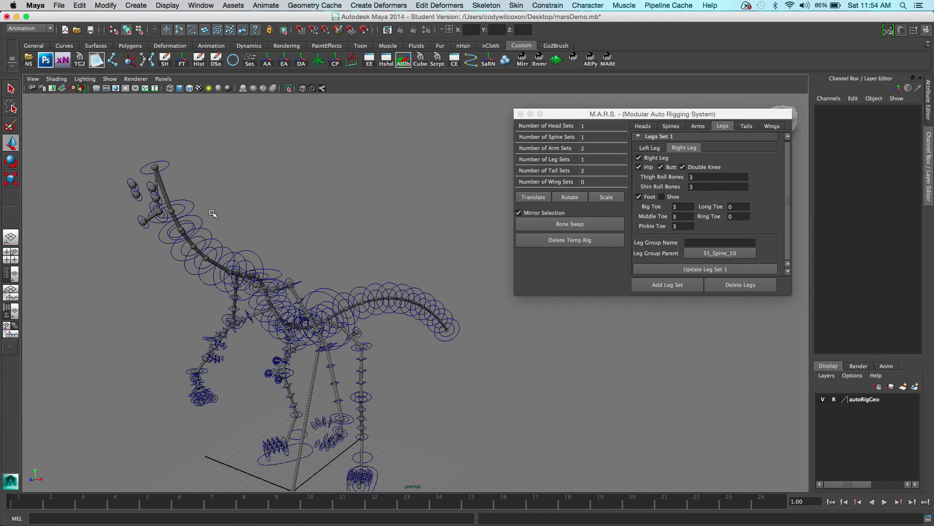
click(189, 203)
key(e)
drag(141, 193, 147, 173)
click(236, 161)
Convert the temporary rig into a joint skeleton with Bone Swap and inspect the skeleton from several angles
click(602, 229)
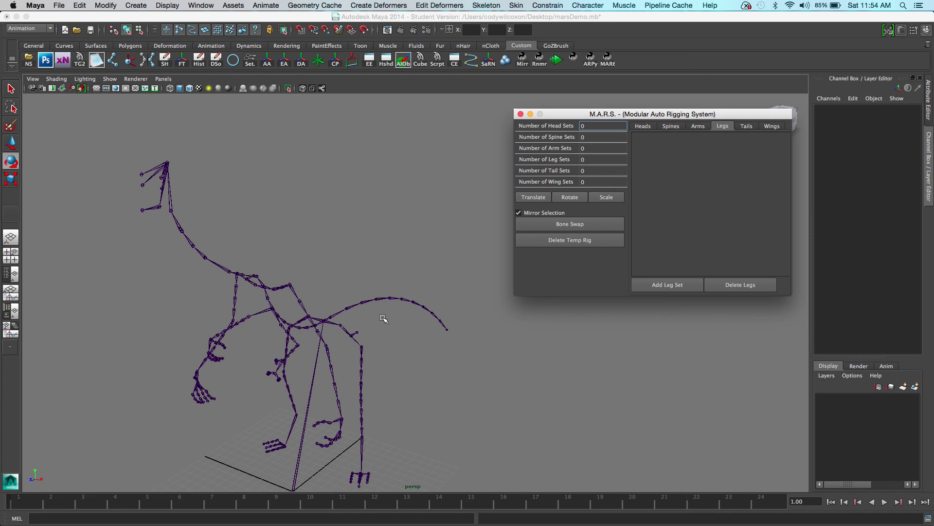
scroll(384, 317, down, 3)
alt+middle_drag(288, 309, 382, 305)
alt+drag(388, 297, 350, 299)
scroll(214, 278, up, 4)
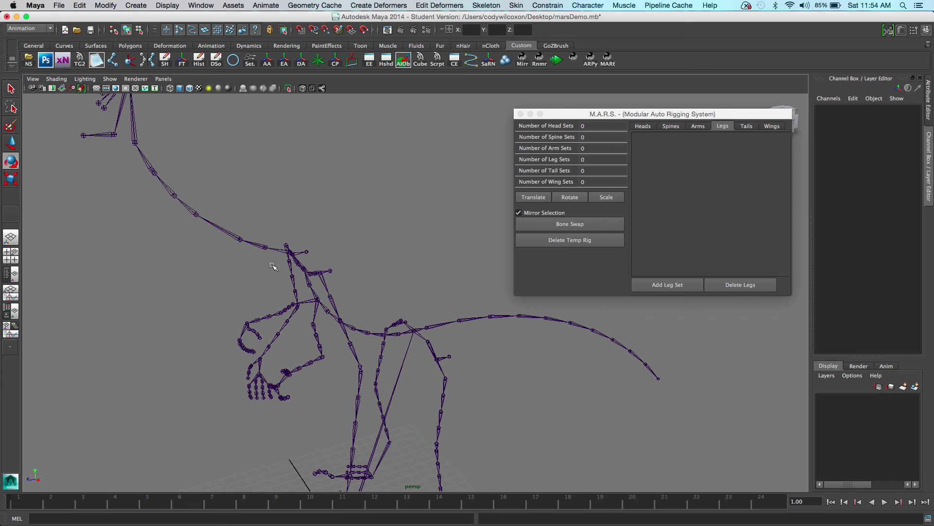
alt+drag(273, 267, 428, 250)
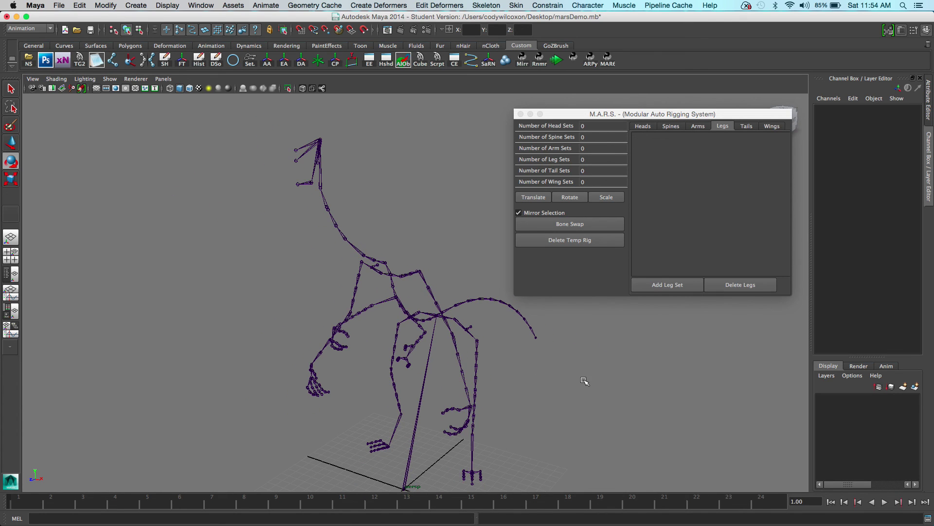